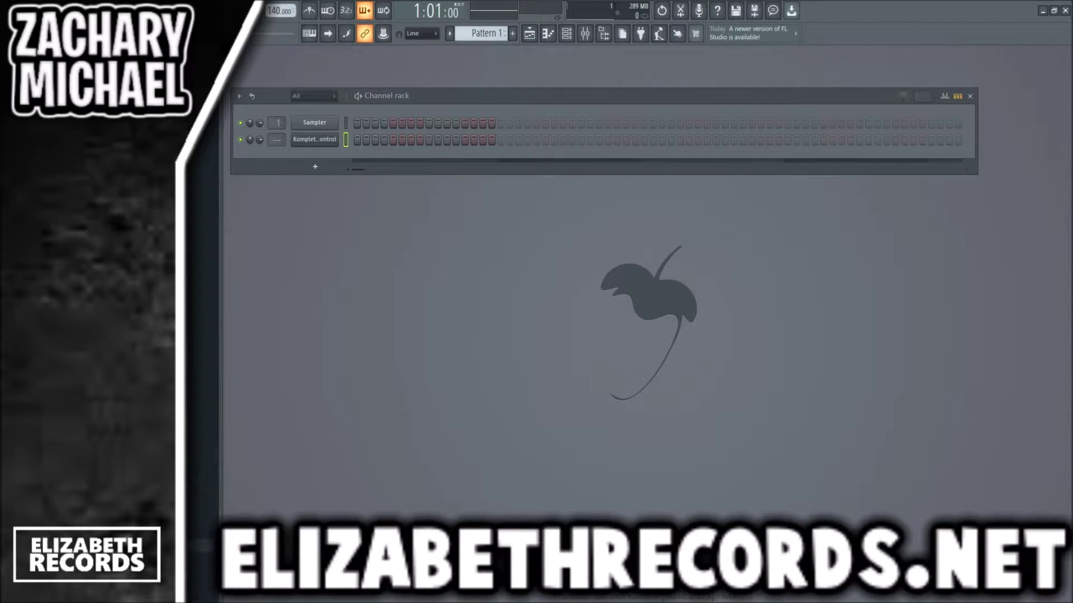
Check the Komplete Kontrol instrument, set the project tempo to 112 BPM, and open that channel's piano roll
left_click(314, 139)
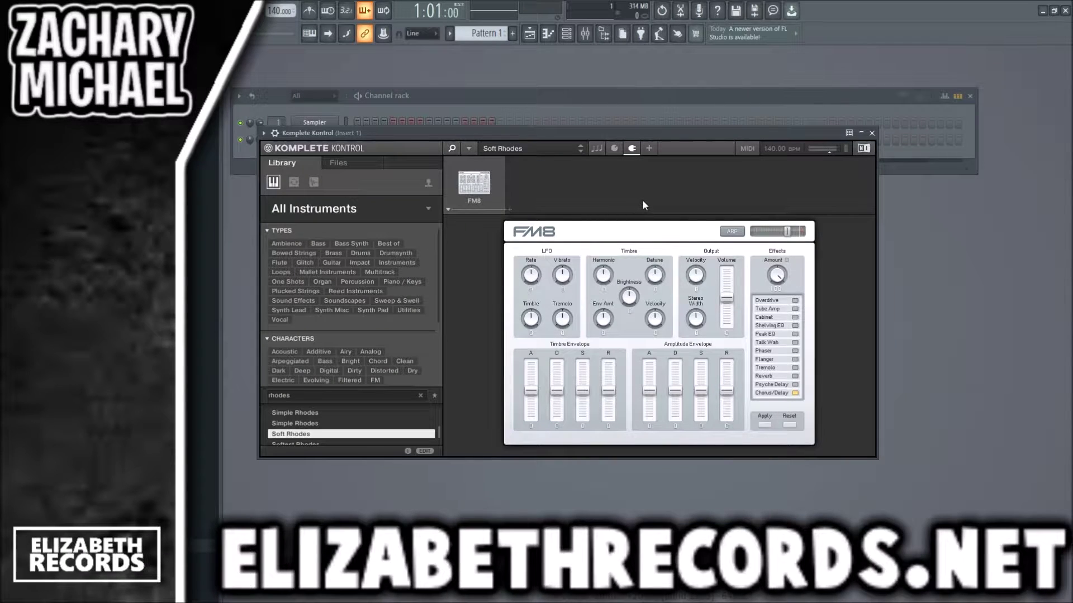
left_click(872, 133)
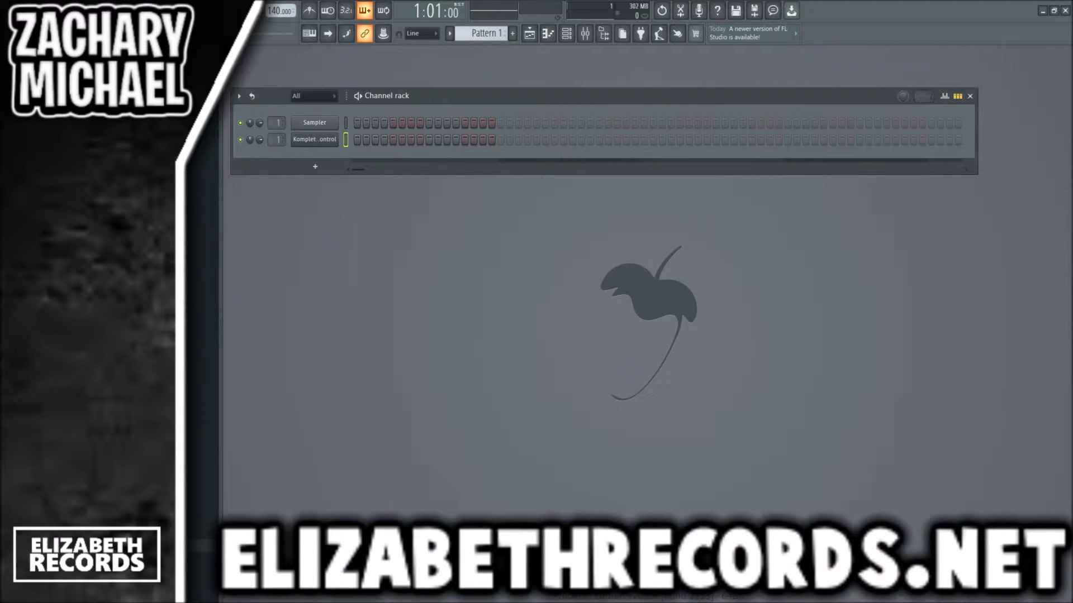
key("F7")
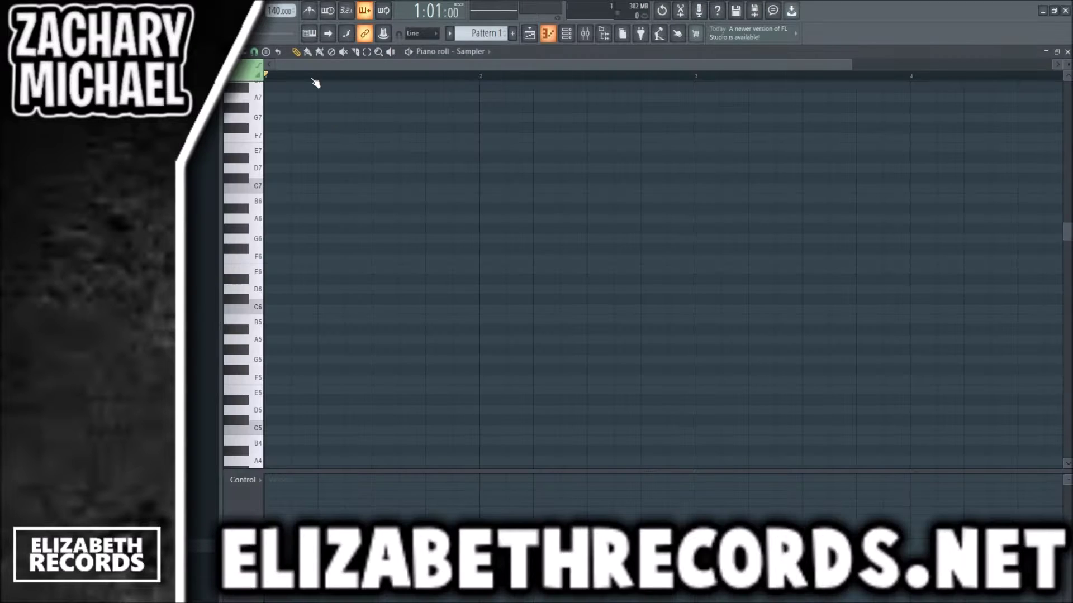
key("F7")
key("F7")
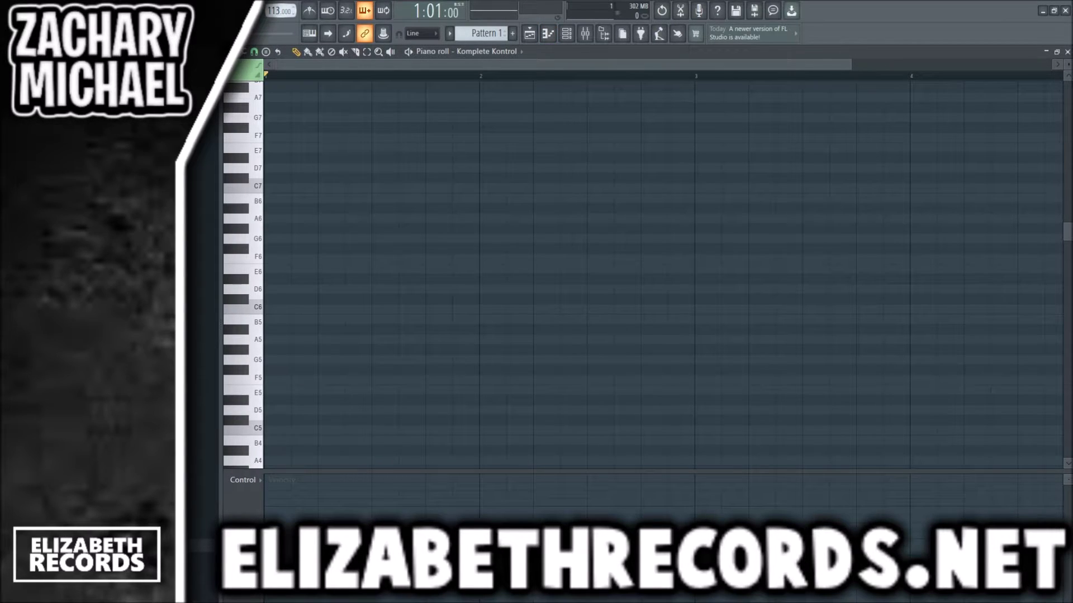
scroll(313, 266, "down", 2)
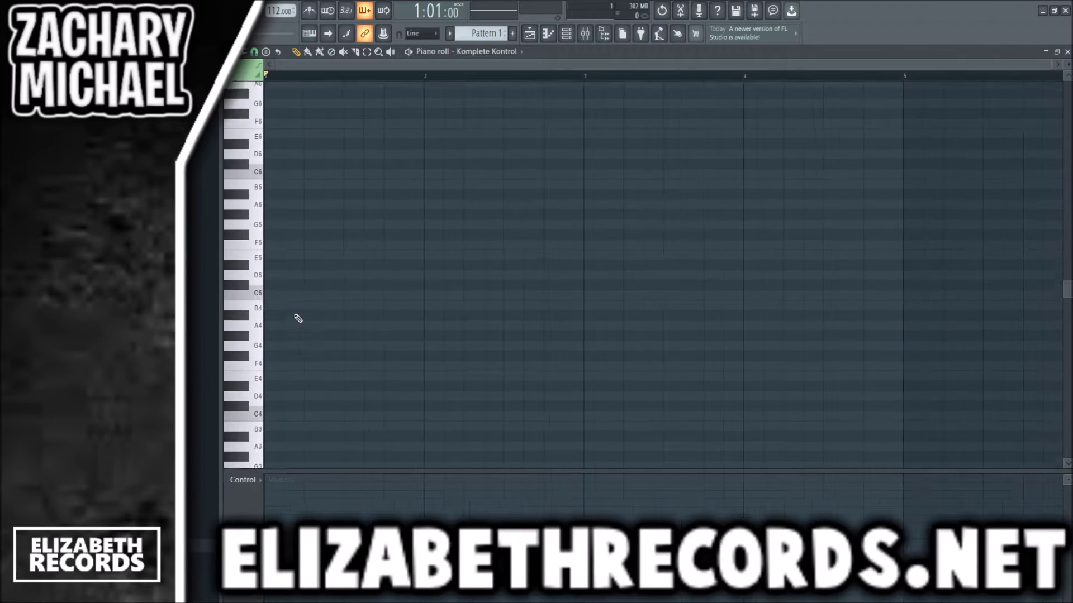
Draw consecutive root notes over four bars: G4 for 1.25 bars, D4 for 0.75, F4 for 1.25, and E4 for 0.75
scroll(297, 316, "down", 5)
left_click_drag(283, 330, 427, 335)
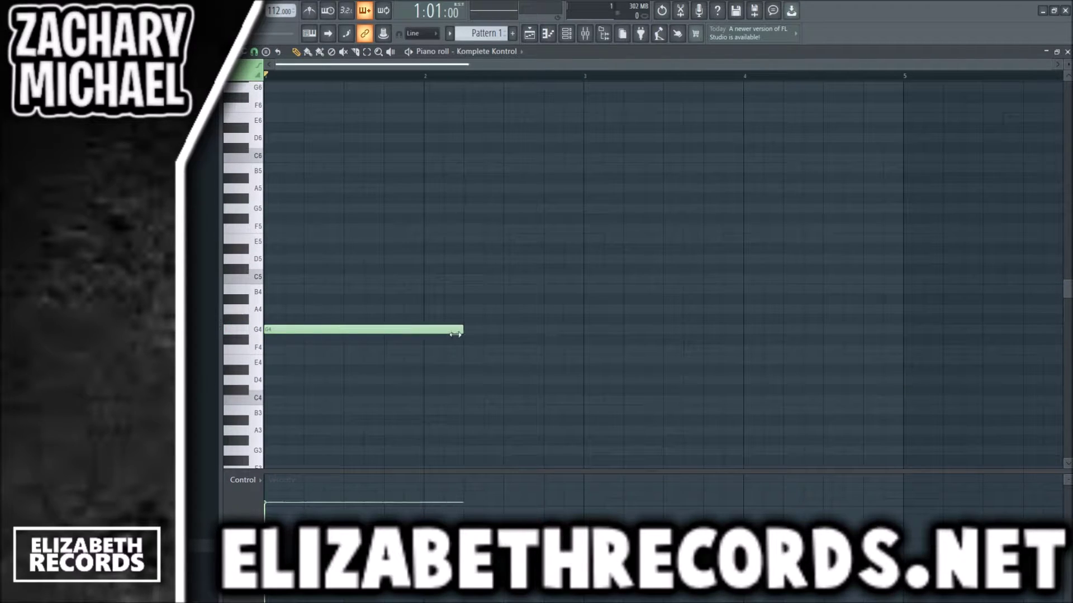
scroll(455, 334, "down", 1)
left_click(440, 382)
key("space")
left_click_drag(592, 382, 531, 380)
left_click(536, 349)
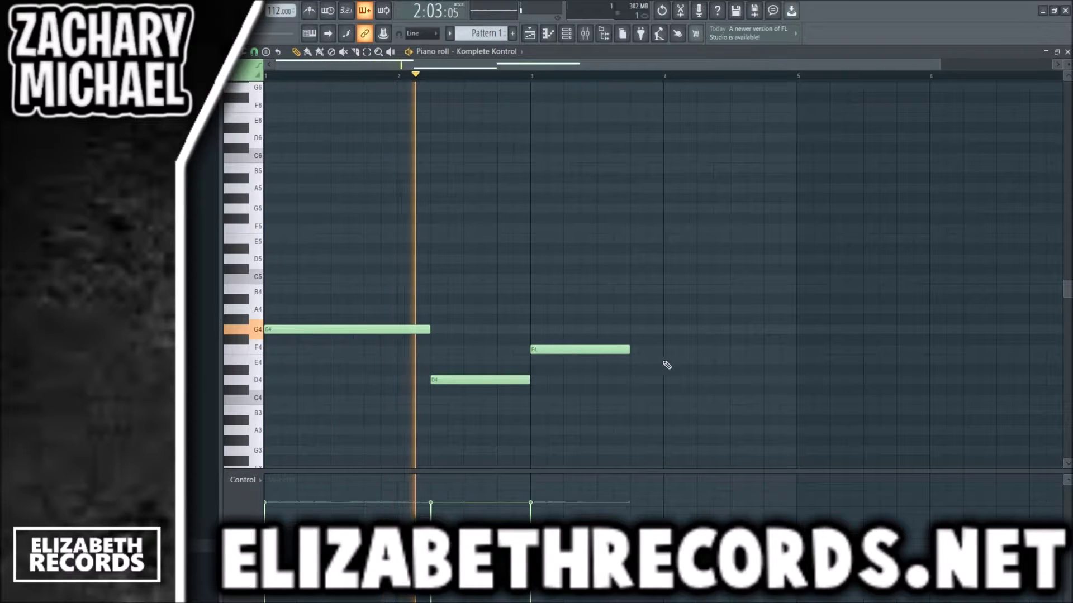
left_click(704, 360)
left_click_drag(629, 350, 697, 353)
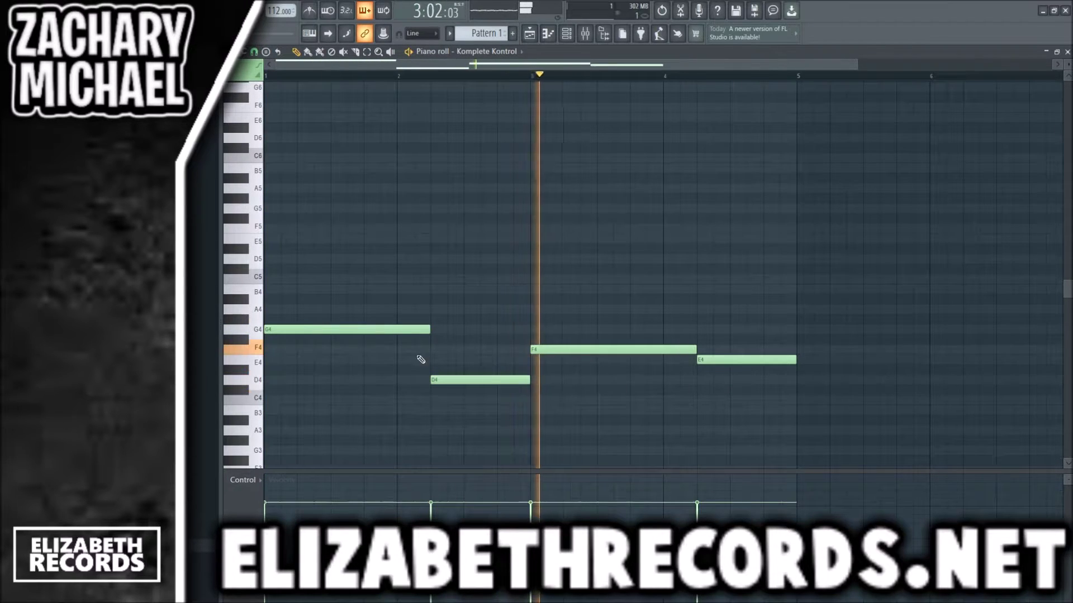
key("space")
Complete the first chord by adding D5 and B5 above the G4 root at the same length
left_click(320, 329)
left_click(296, 290)
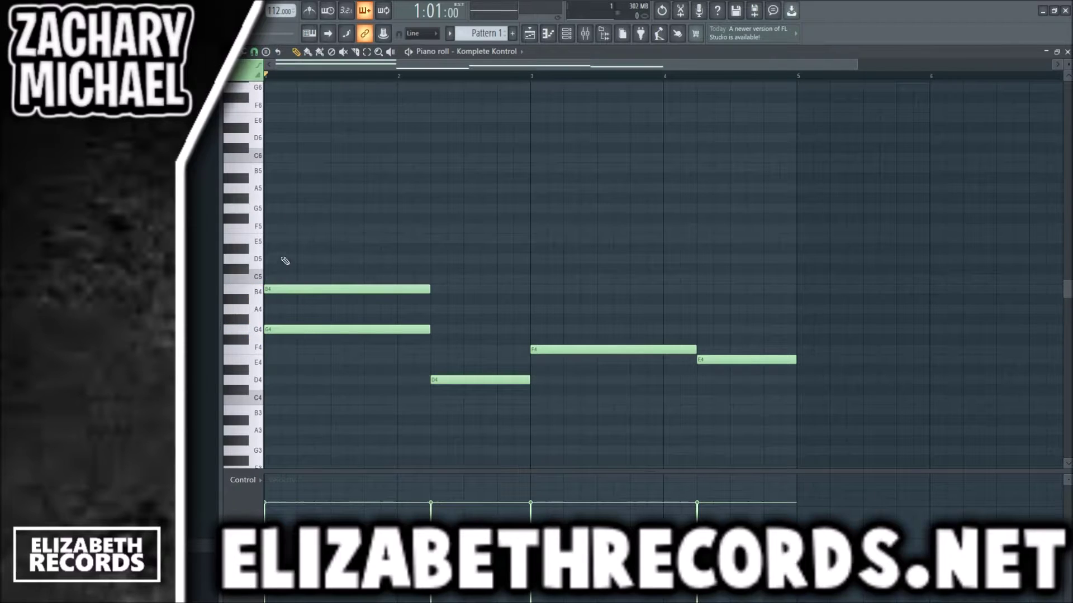
left_click(281, 258)
left_click(313, 292, "ctrl")
key("ctrl+Up")
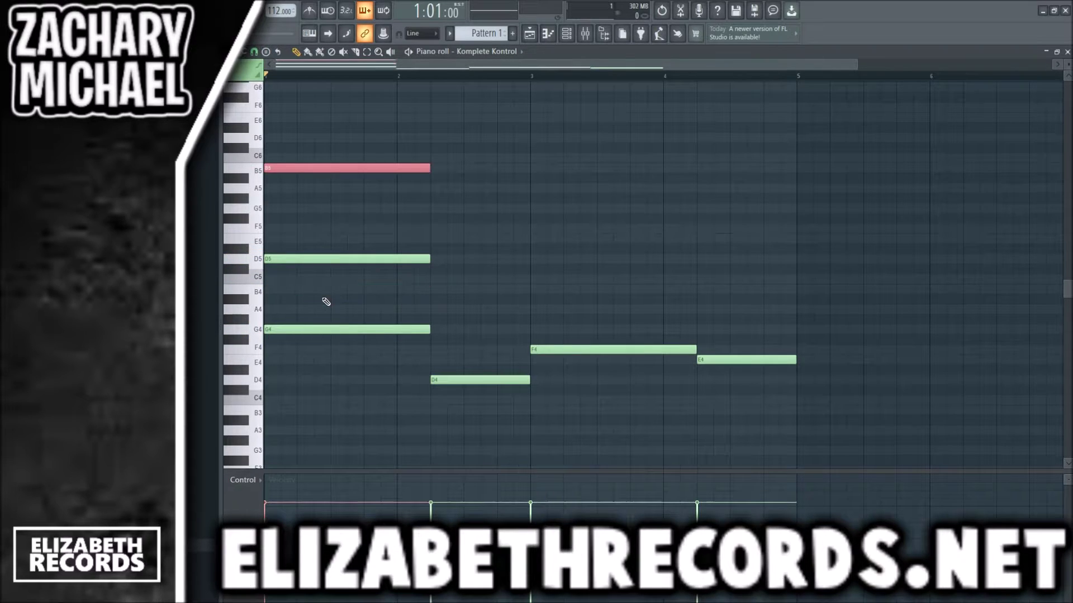
left_click(327, 302)
Complete the second chord by adding A4 and F5 above the D4 root
left_click(435, 350)
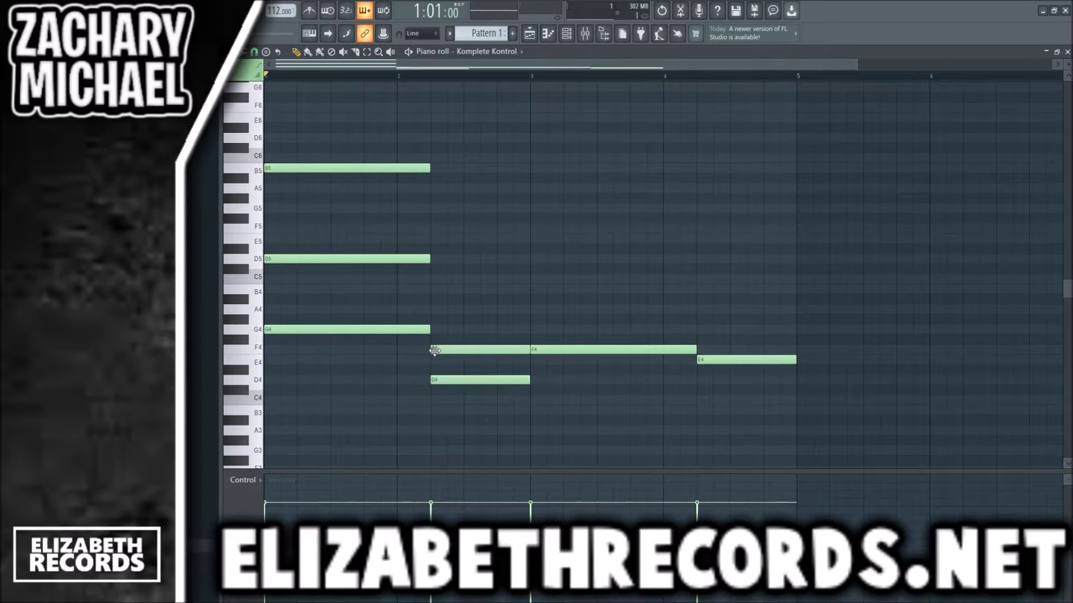
left_click(441, 309)
left_click(479, 350, "ctrl")
key("ctrl+Up")
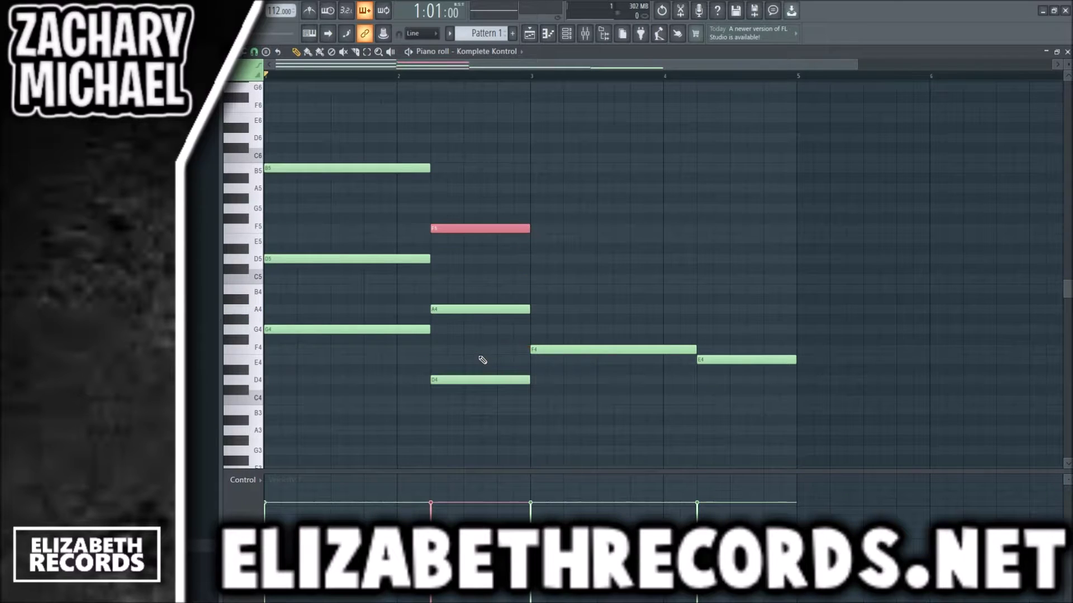
left_click(481, 359)
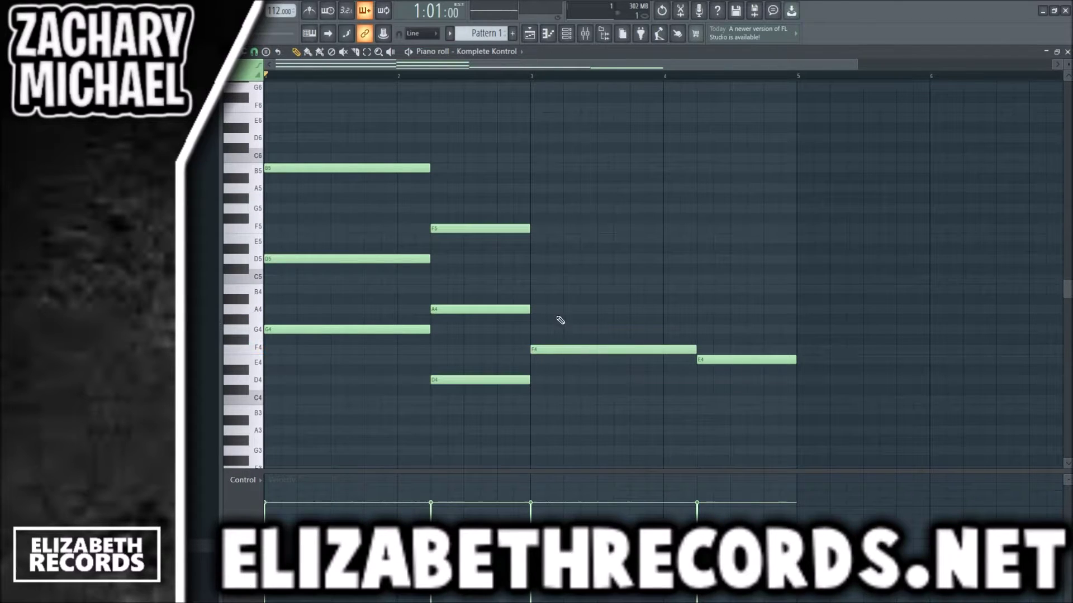
Build the third chord by adding D5 and A5 above the F4 root at the root's length
left_click(534, 309)
left_click(539, 260)
left_click(568, 309, "ctrl")
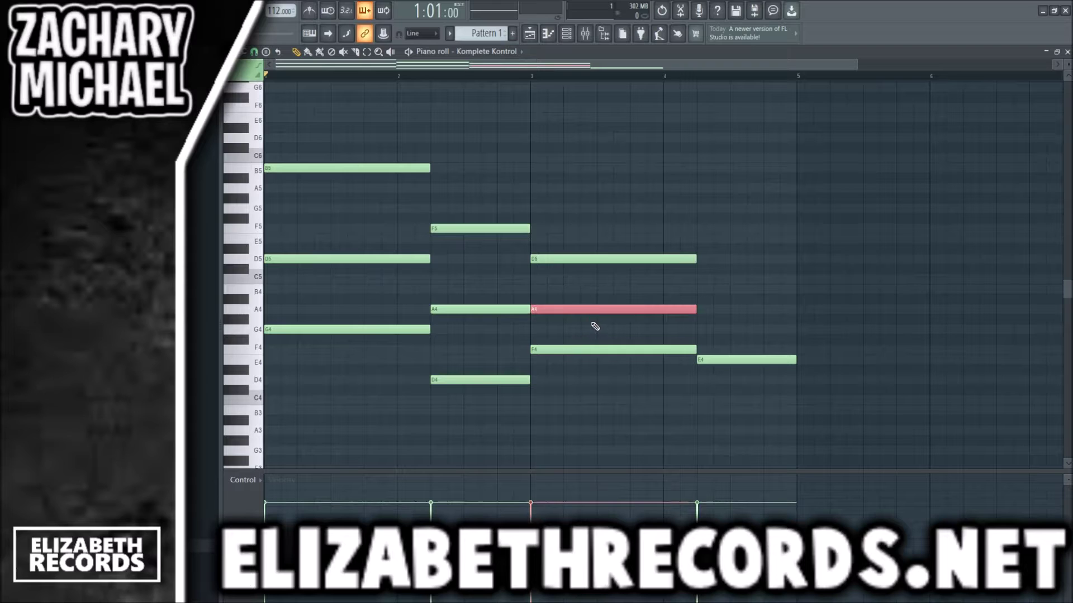
key("ctrl+Up")
left_click(578, 315)
Build the fourth chord by adding C5 and G5 above the E4 root, using the shorter note length
left_click(517, 308)
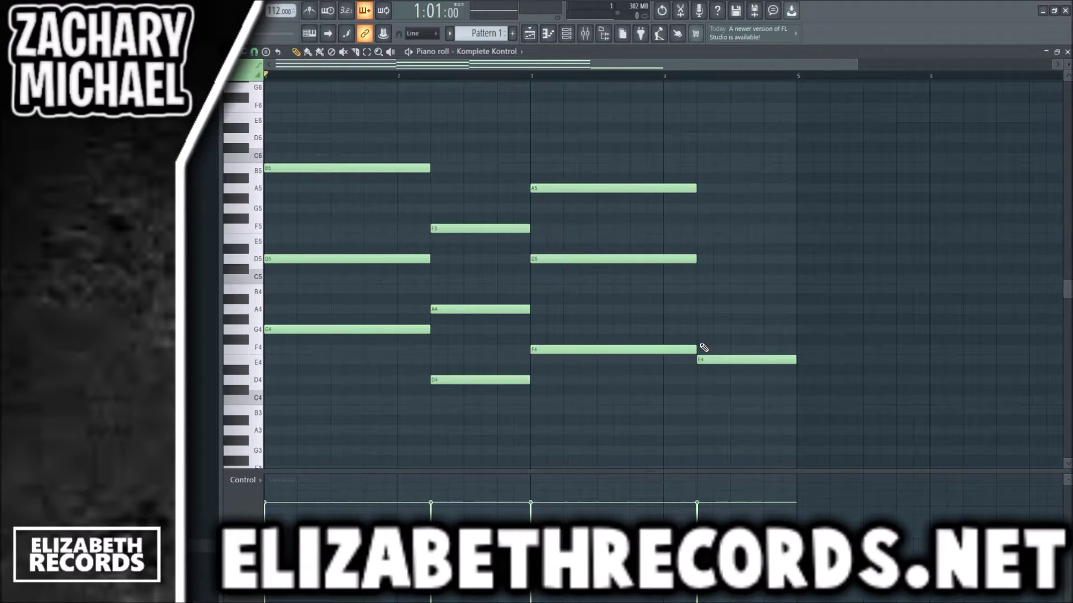
left_click(710, 329)
left_click_drag(705, 302, 725, 275)
left_click(720, 328, "ctrl")
key("ctrl+Up")
left_click(662, 320)
Select all chord notes and raise their velocity slightly, playing the pattern to judge the level
key("space")
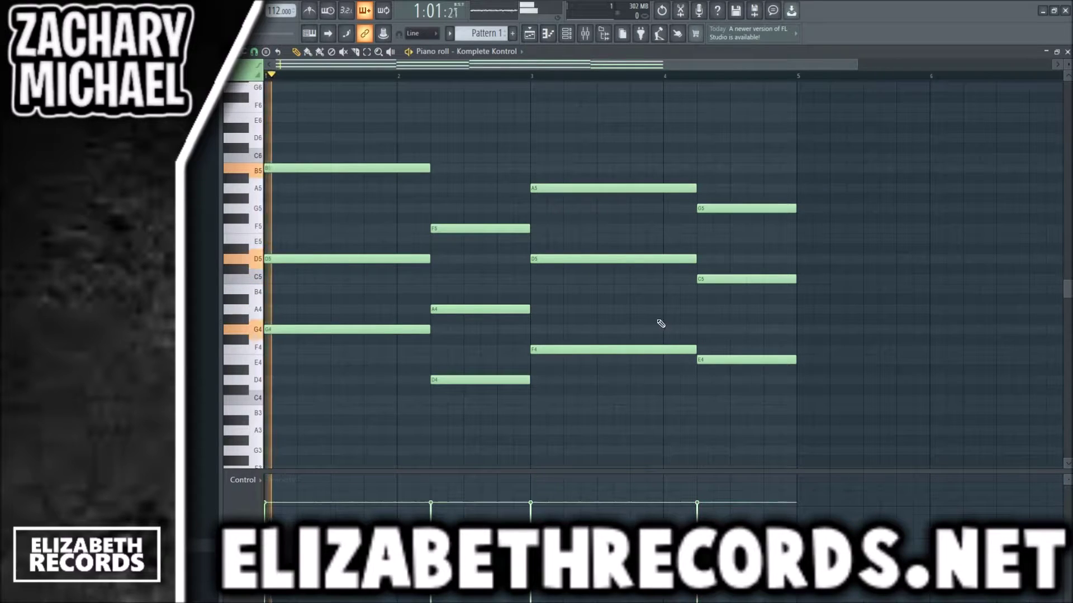
scroll(660, 324, "down", 1)
left_click_drag(739, 409, 346, 84)
scroll(436, 122, "up", 4)
key("space")
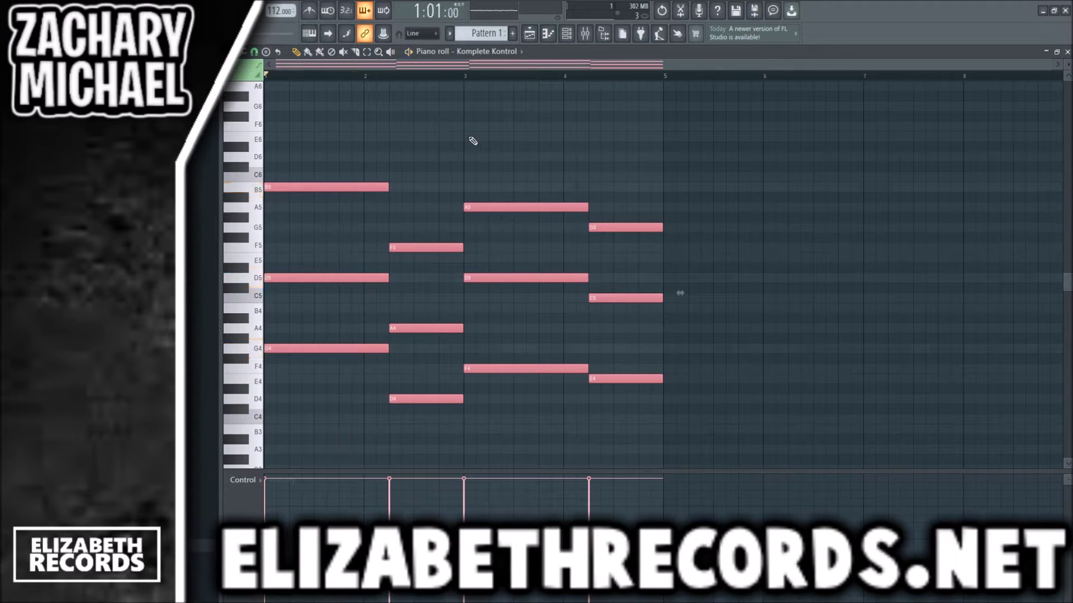
left_click(472, 143, "ctrl")
key("space")
key("ctrl+a")
scroll(679, 292, "down", 2)
left_click(473, 163, "ctrl")
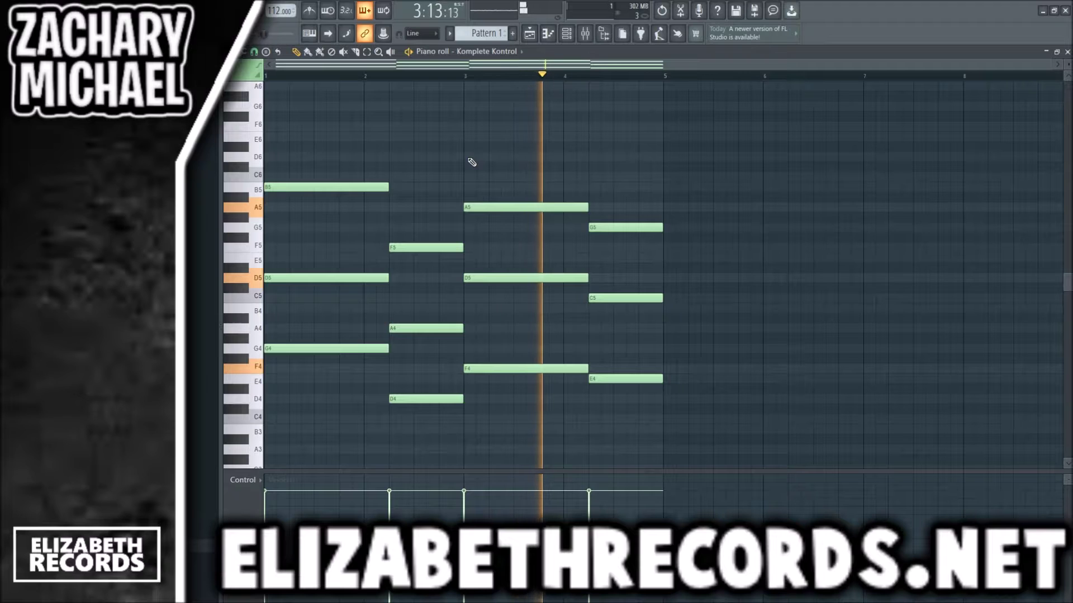
key("space")
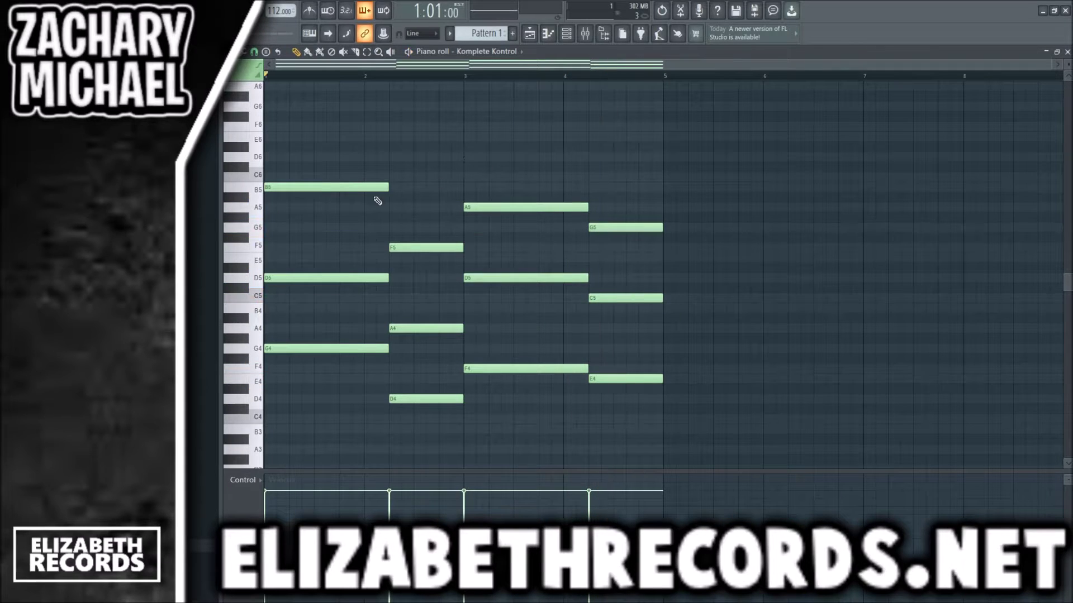
Copy the four root notes G4, D4, F4 and E4 two octaves up as a top voice, and play the pattern
left_click(364, 188)
scroll(417, 282, "up", 3)
scroll(413, 335, "up", 4)
scroll(455, 350, "down", 3)
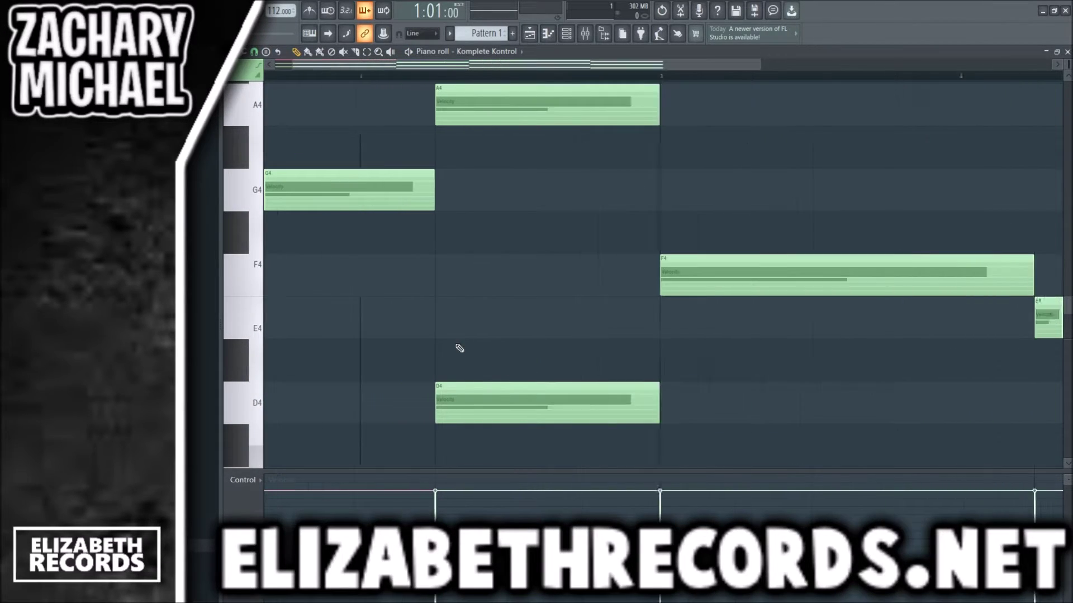
left_click_drag(369, 168, 666, 424)
scroll(680, 128, "down", 3)
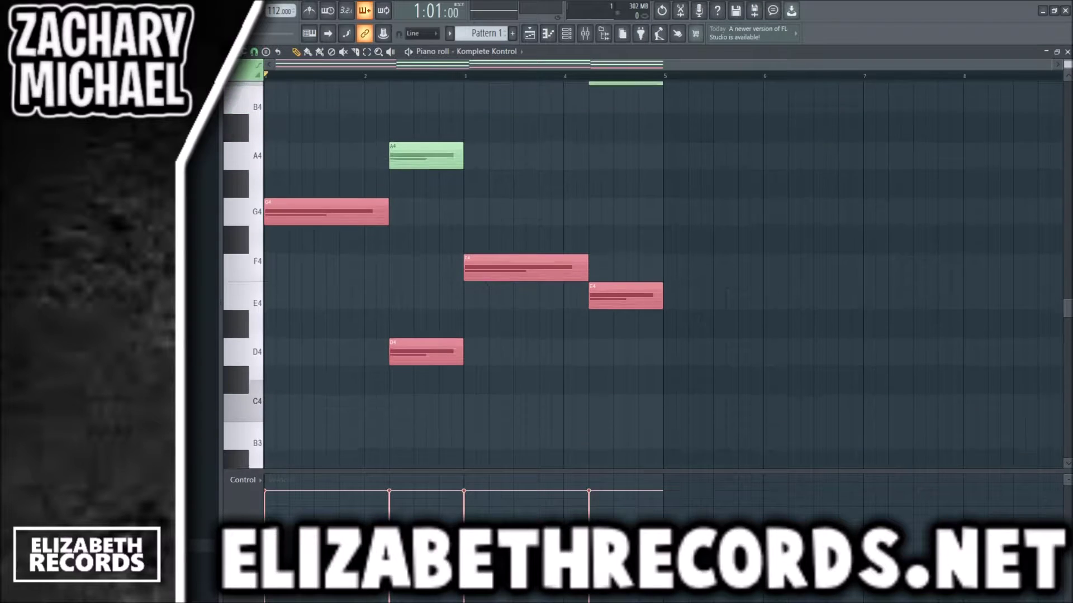
scroll(385, 279, "up", 3)
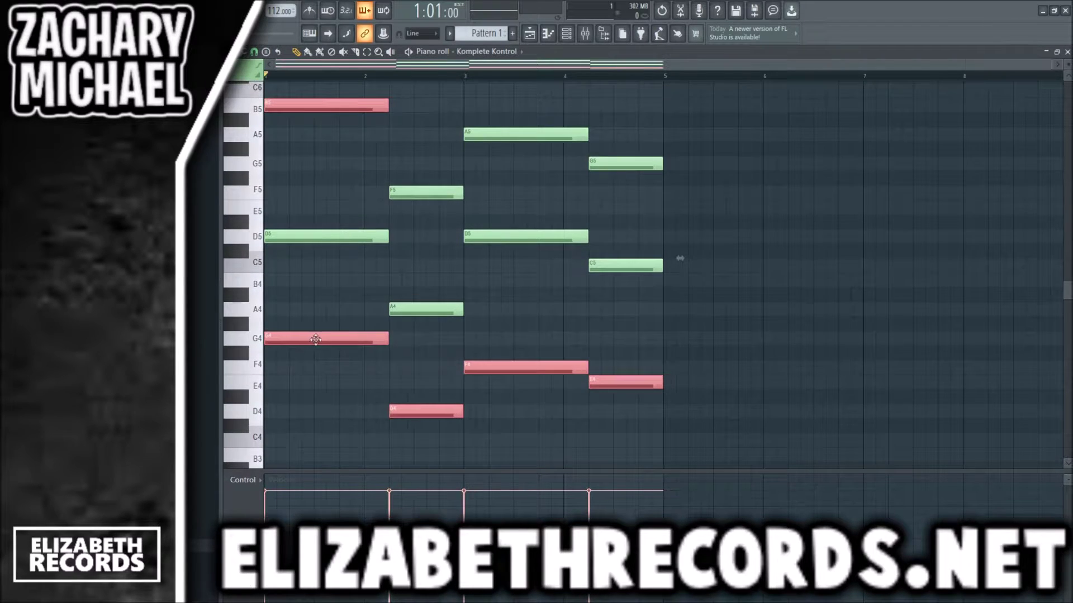
left_click(331, 109, "ctrl+shift")
scroll(421, 168, "up", 3)
key("ctrl+c")
key("ctrl+v")
key("ctrl+Up")
key("ctrl+Up")
key("space")
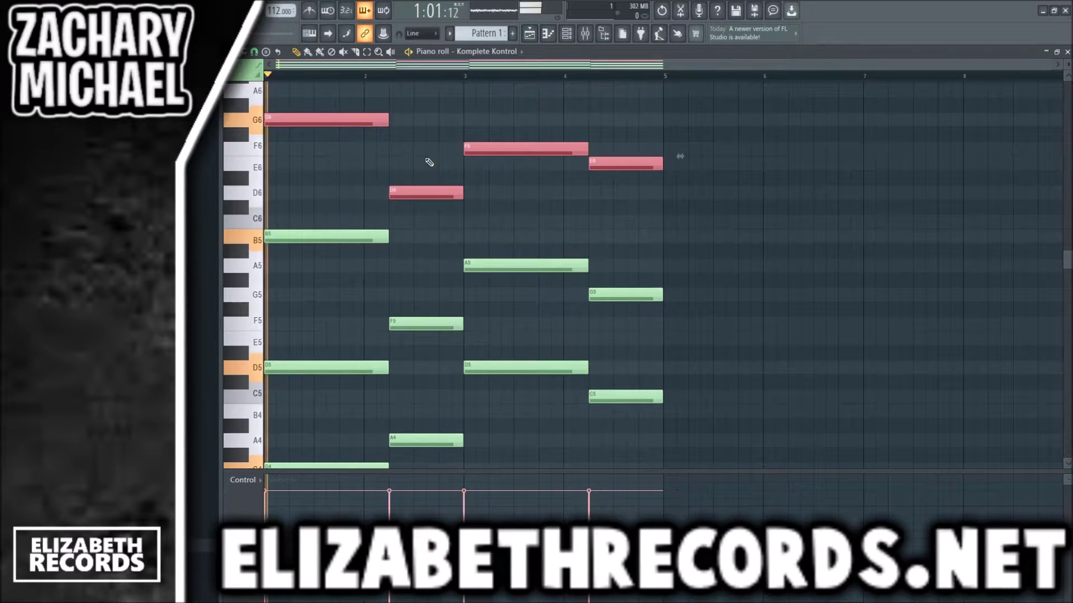
key("ctrl+d")
left_click_drag(1069, 65, 1069, 74)
scroll(553, 204, "down", 4)
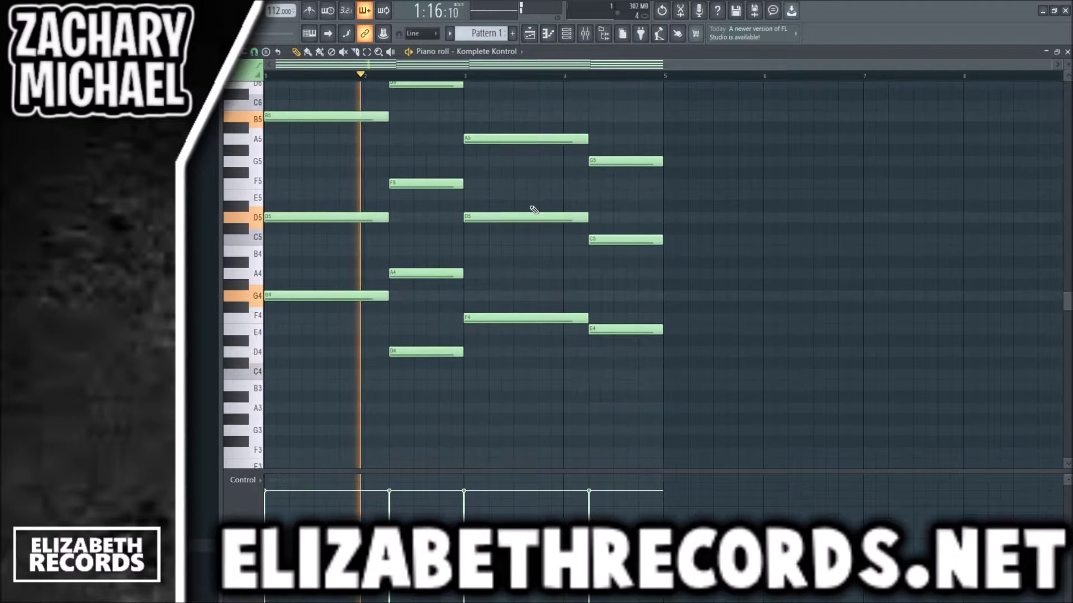
scroll(509, 190, "up", 3)
key("space")
Duplicate the D5, A4, D5 and C5 notes two octaves down as a bass line, and audition the result
scroll(419, 183, "down", 3)
left_click(360, 219, "ctrl+shift")
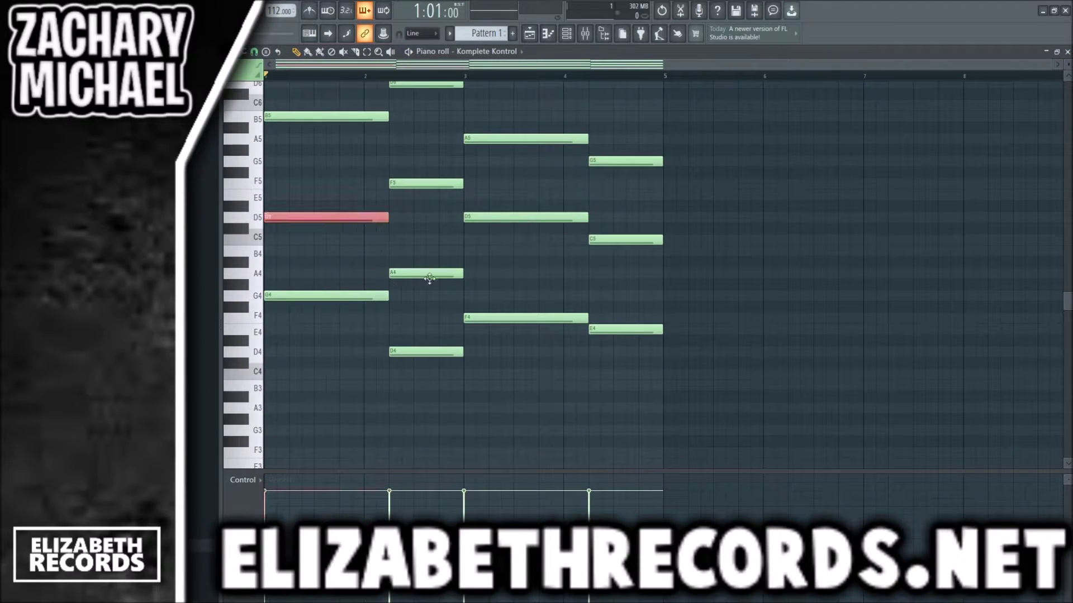
left_click(429, 274, "ctrl+shift")
left_click(517, 218, "ctrl+shift")
left_click(610, 241, "ctrl+shift")
left_click(323, 219, "shift")
key("ctrl+Down")
key("ctrl+Down")
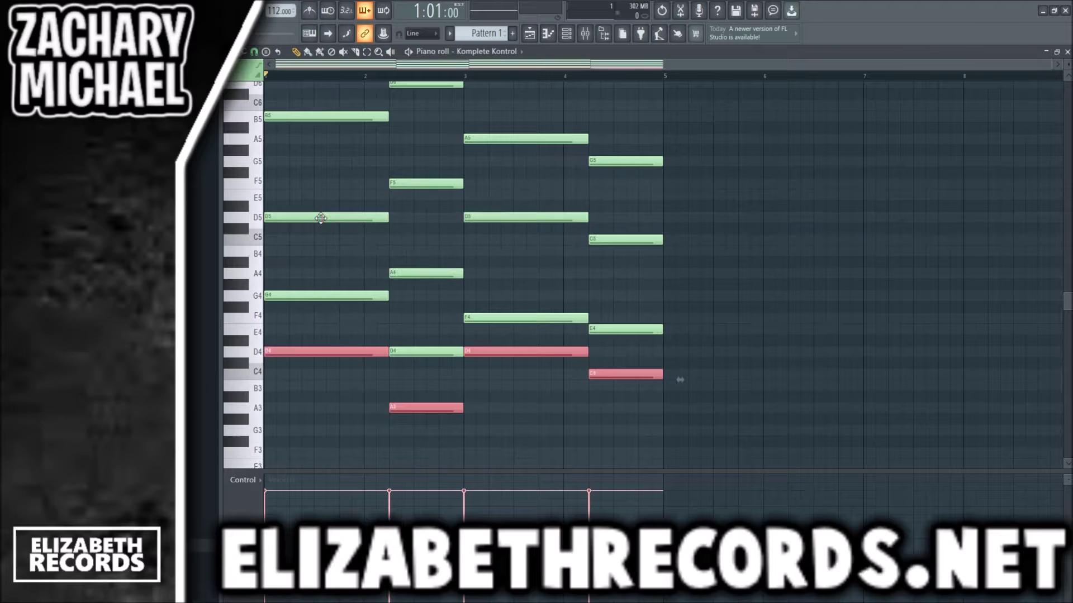
key("space")
scroll(721, 220, "down", 3)
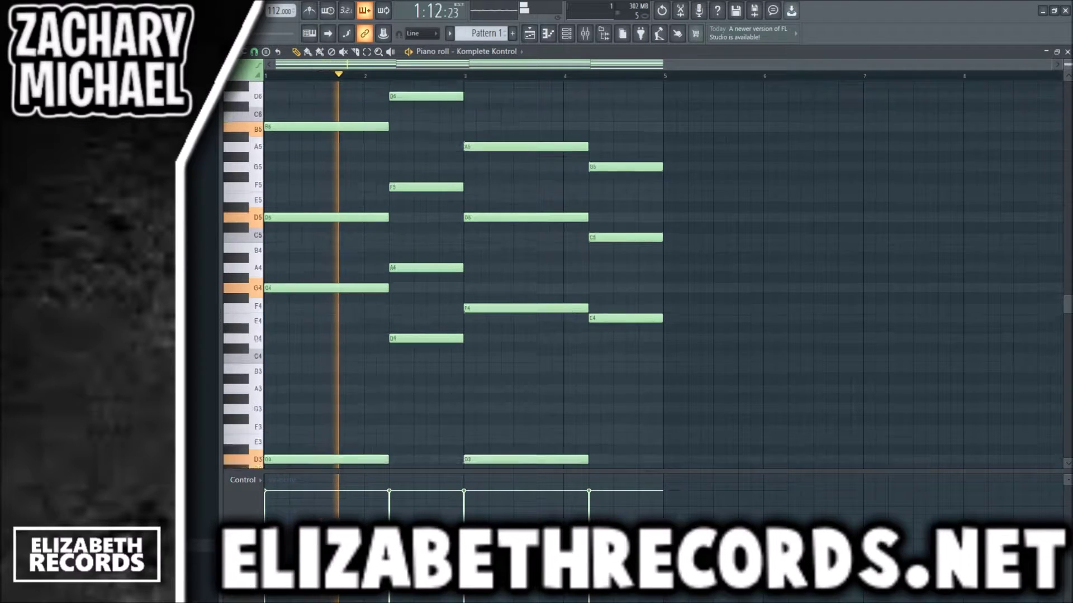
key("space")
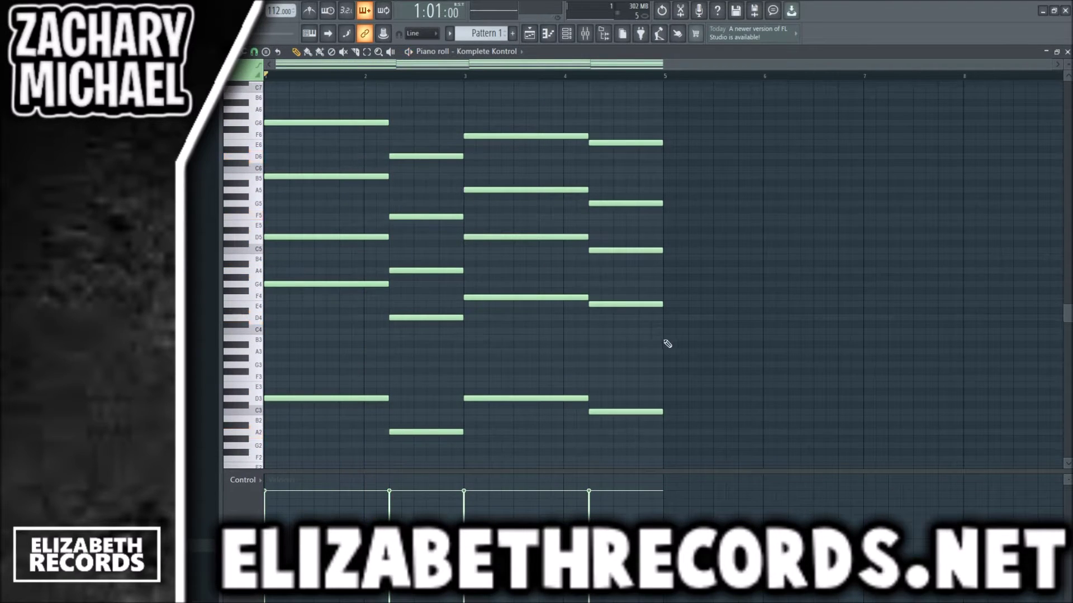
Strum the four upper voices of every chord so their start times are staggered, leaving out the bass notes
left_click_drag(666, 342, 263, 71)
key("alt+s")
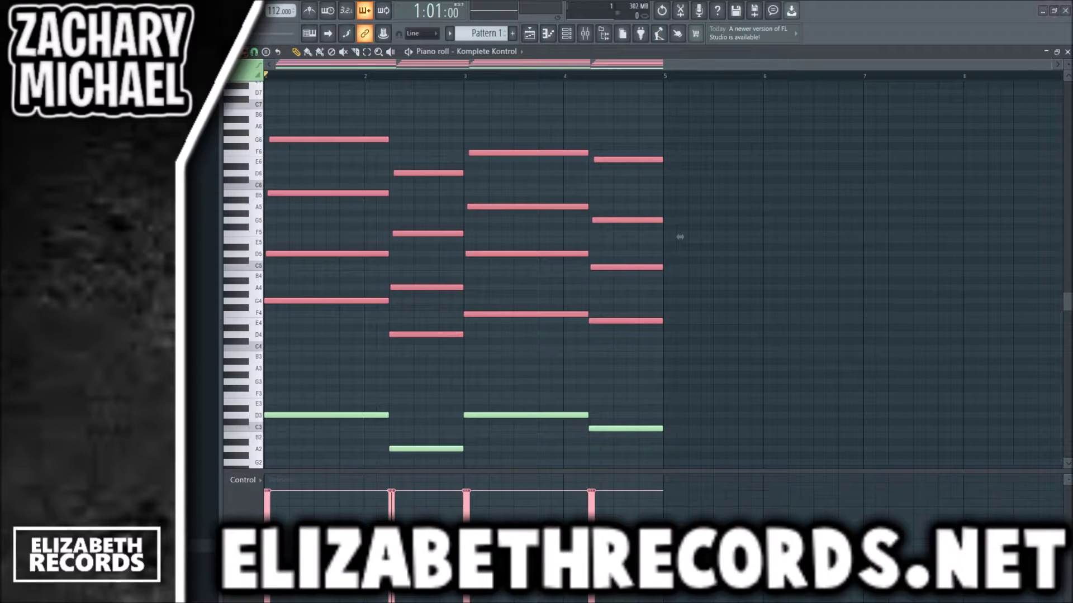
key("space")
key("ctrl+d")
key("space")
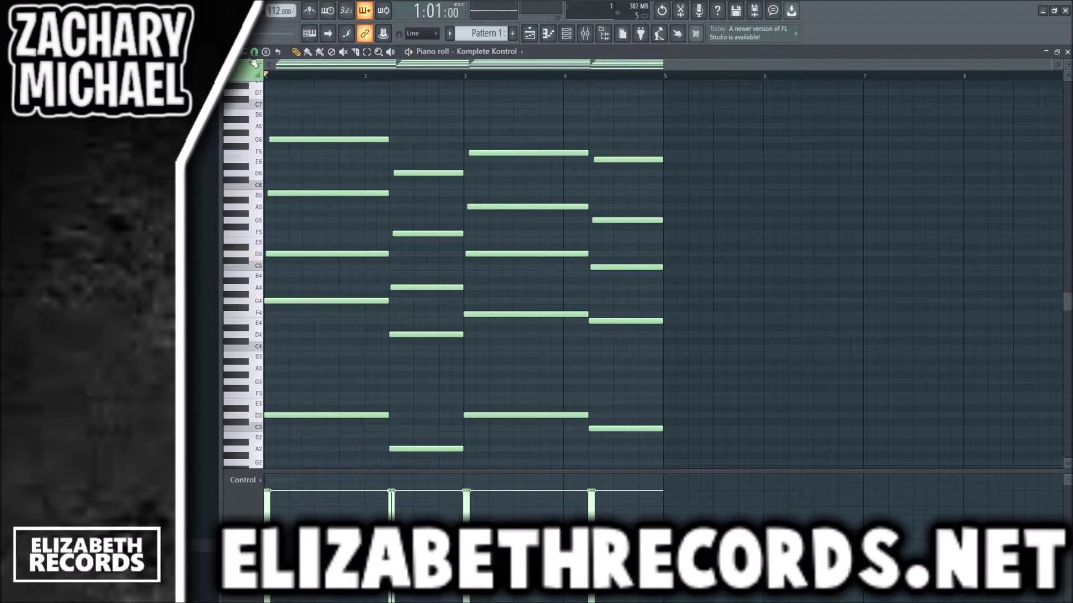
Randomize the note velocities and scale down the levels of all notes in the pattern
key("alt+r")
scroll(666, 427, "down", 1)
left_click_drag(678, 439, 304, 89)
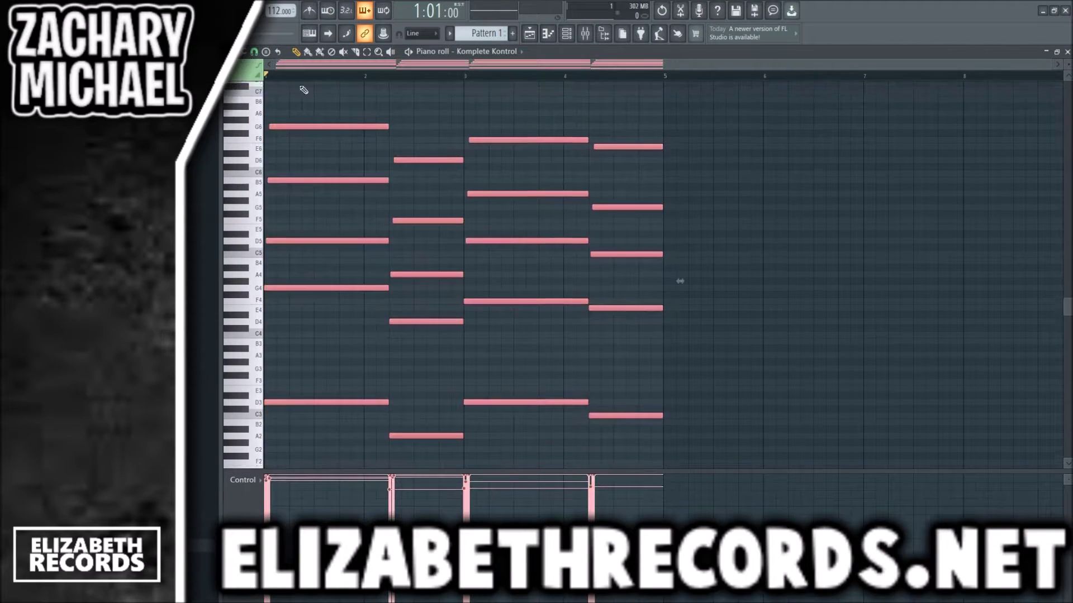
key("alt+x")
right_click(433, 126)
Lower the Insert 1 mixer fader slightly while the pattern plays, and stop playback
key("space")
key("F7")
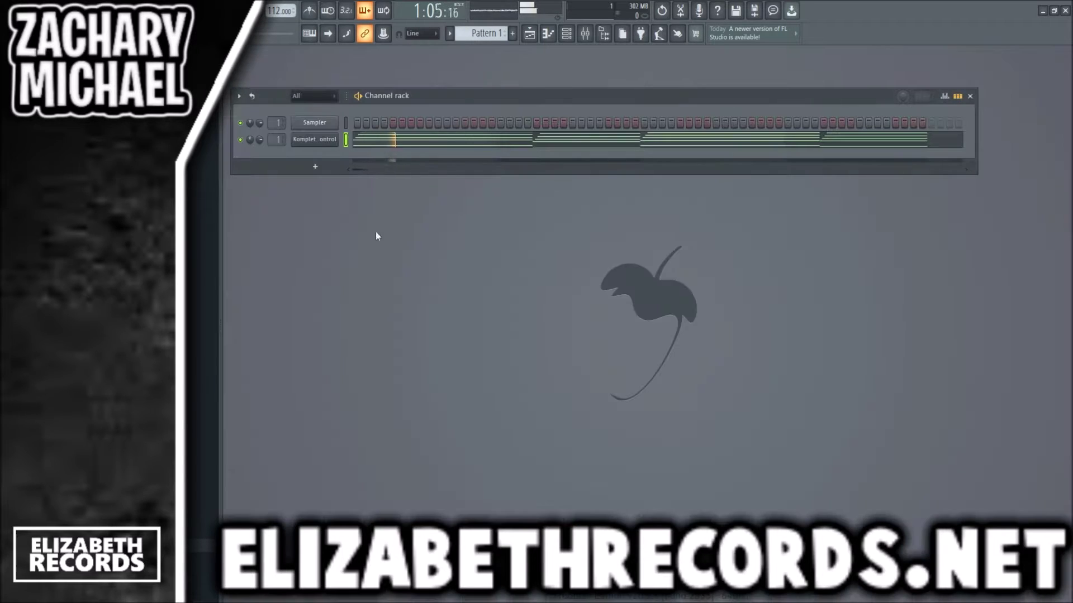
key("F9")
left_click_drag(336, 447, 336, 451)
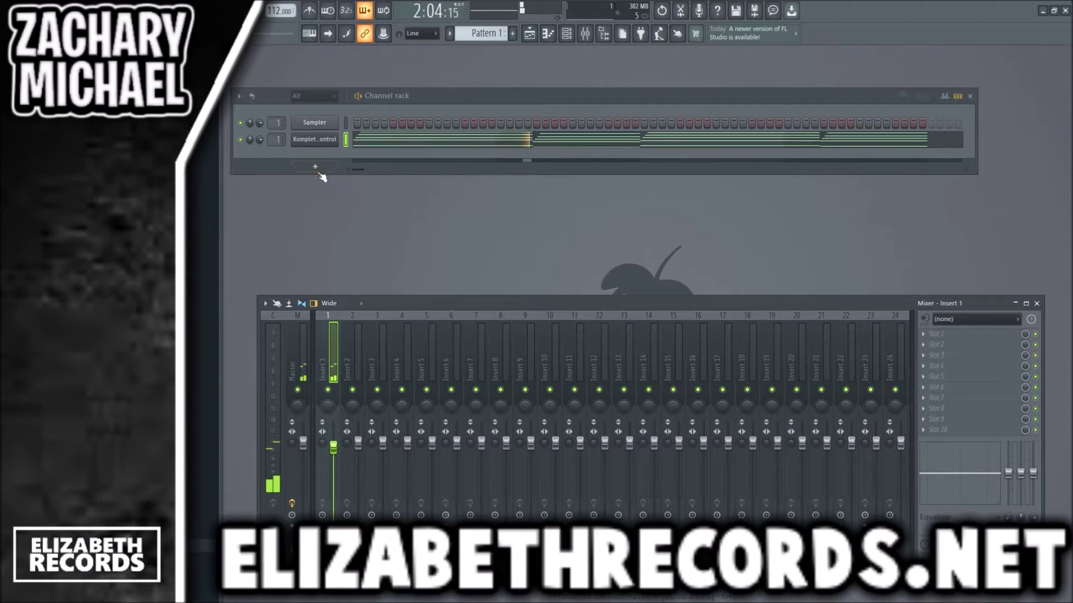
key("F7")
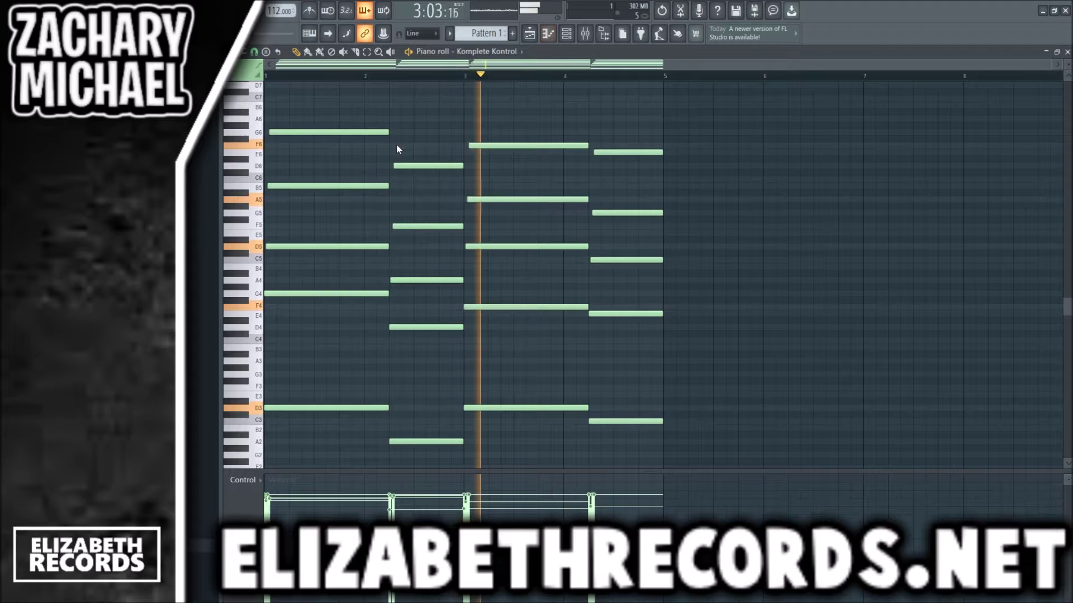
key("F7")
key("space")
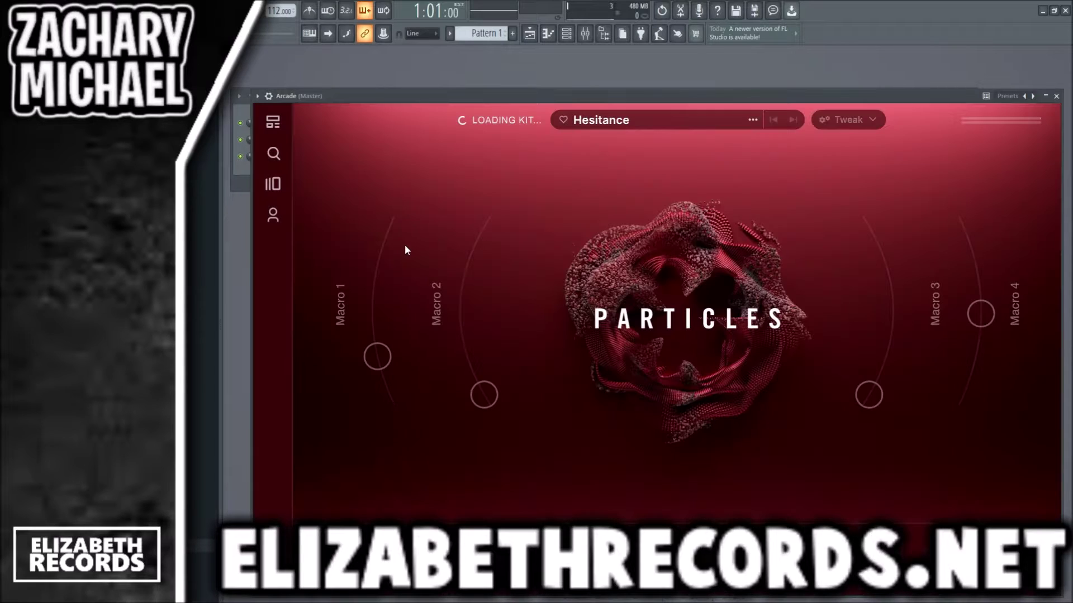
Route the Arcade channel to Insert 2 and load its Echolocation sound
left_click(1056, 97)
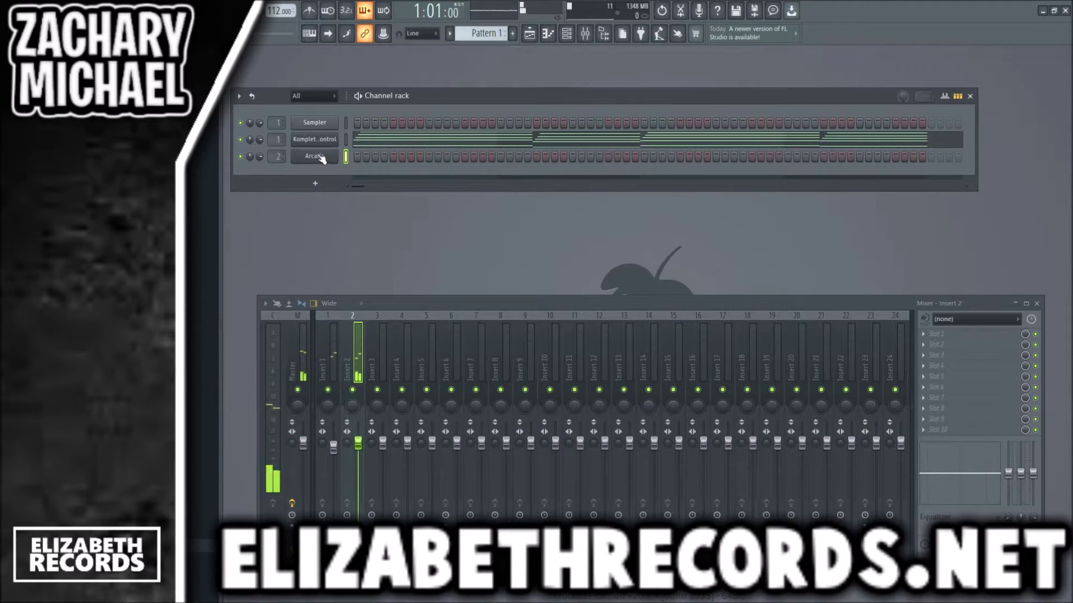
left_click(319, 157)
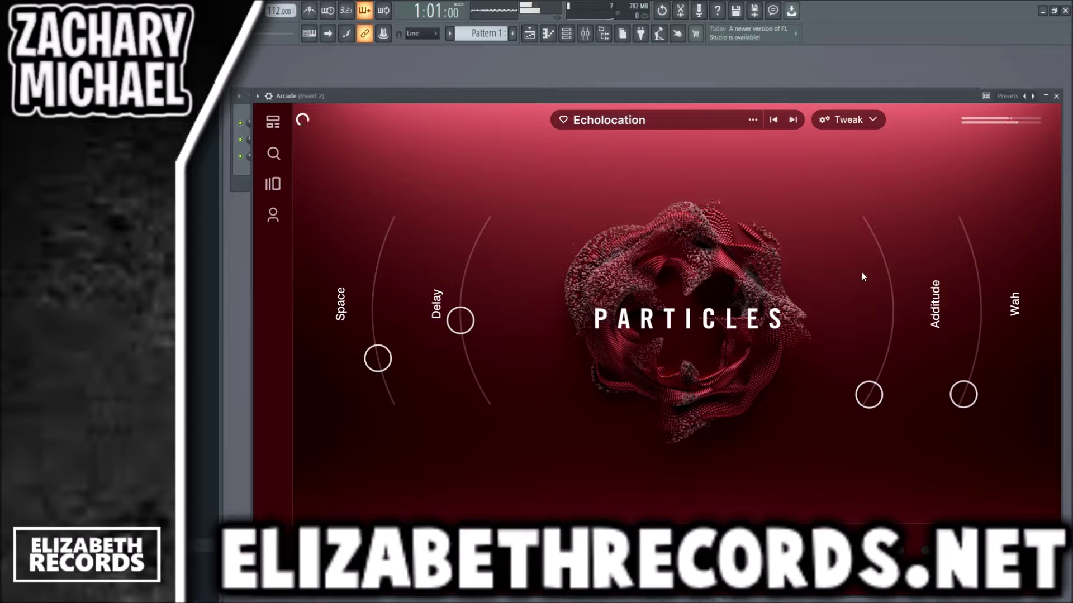
left_click(1057, 96)
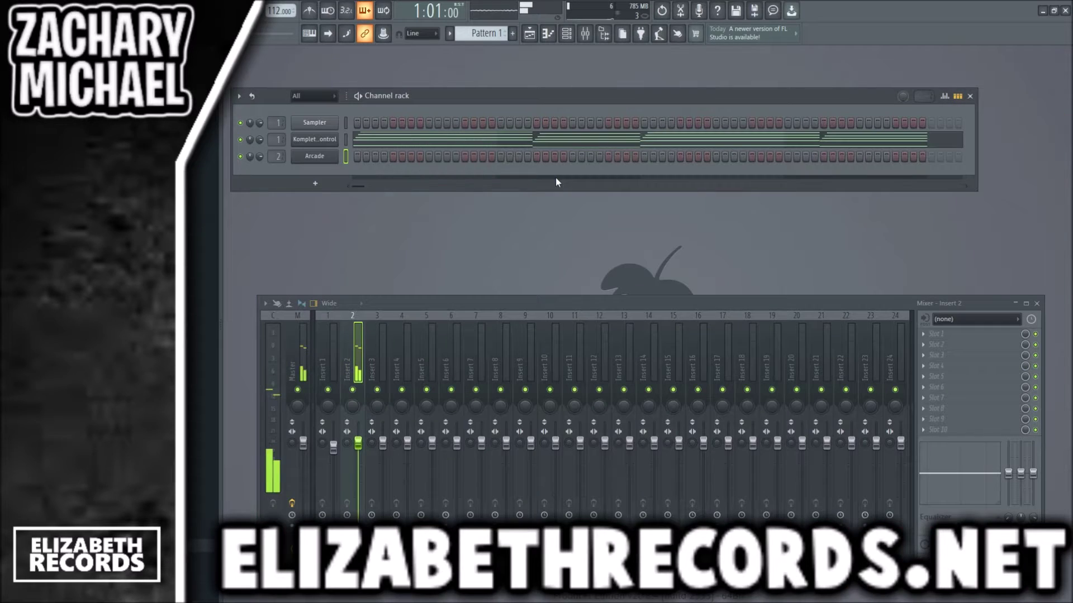
Paste the chord progression into the Arcade channel and lower its Insert 2 fader while the pattern plays
left_click(344, 157)
key("ctrl+v")
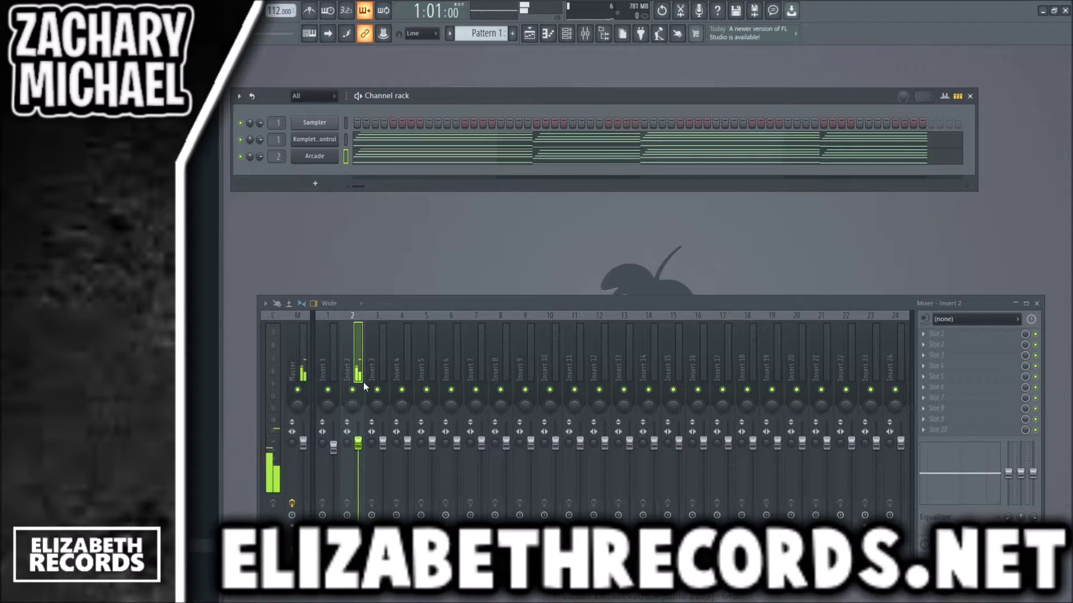
key("space")
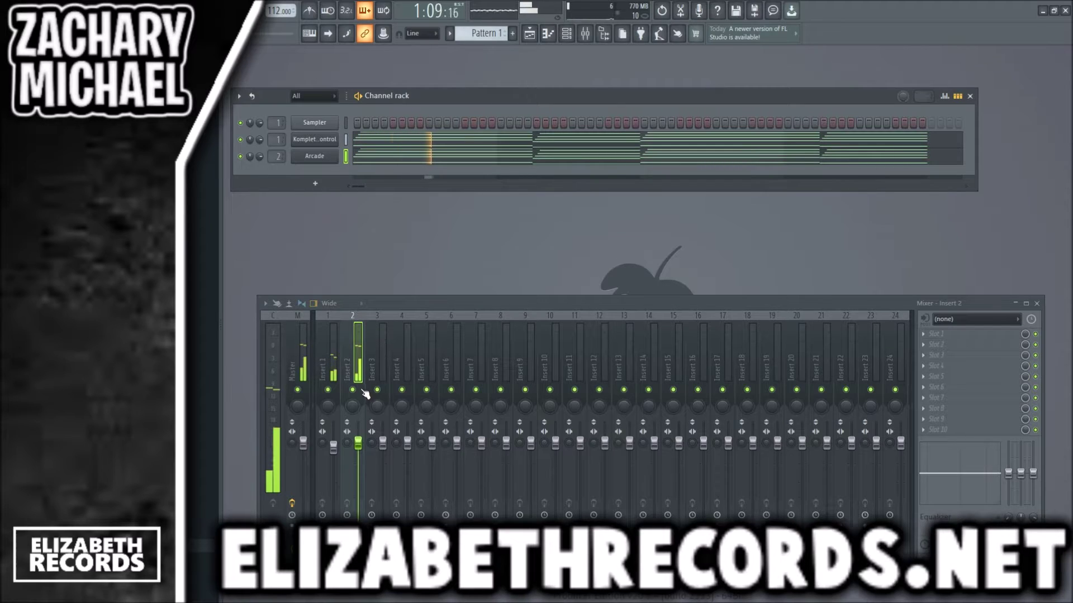
left_click_drag(358, 443, 362, 455)
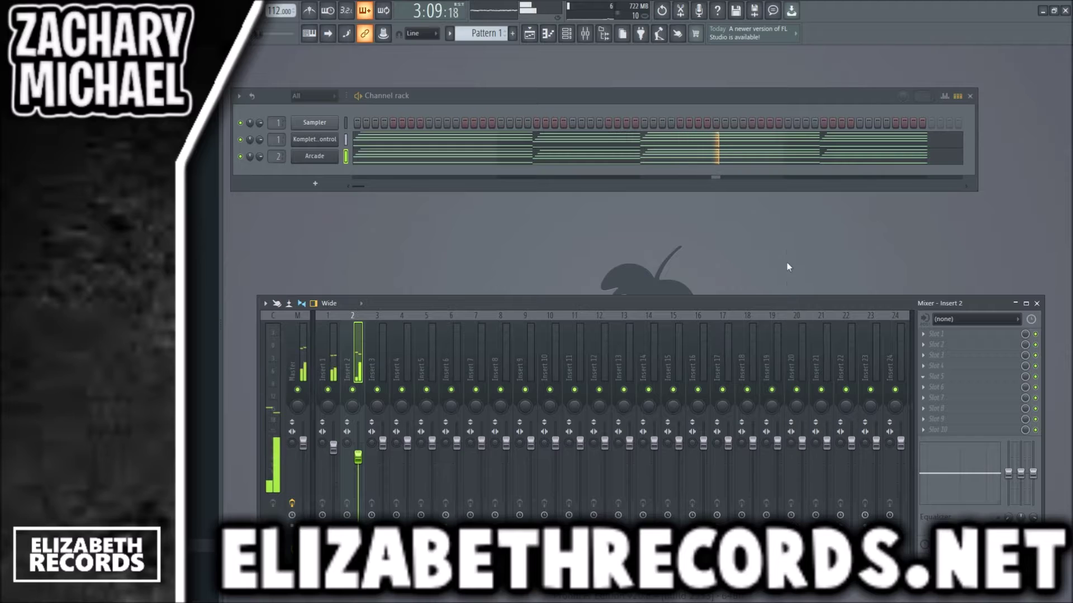
Add Fruity Reeverb 2 to Insert 2 with the Cathedral preset, and select Insert 1 in the mixer
left_click(786, 176)
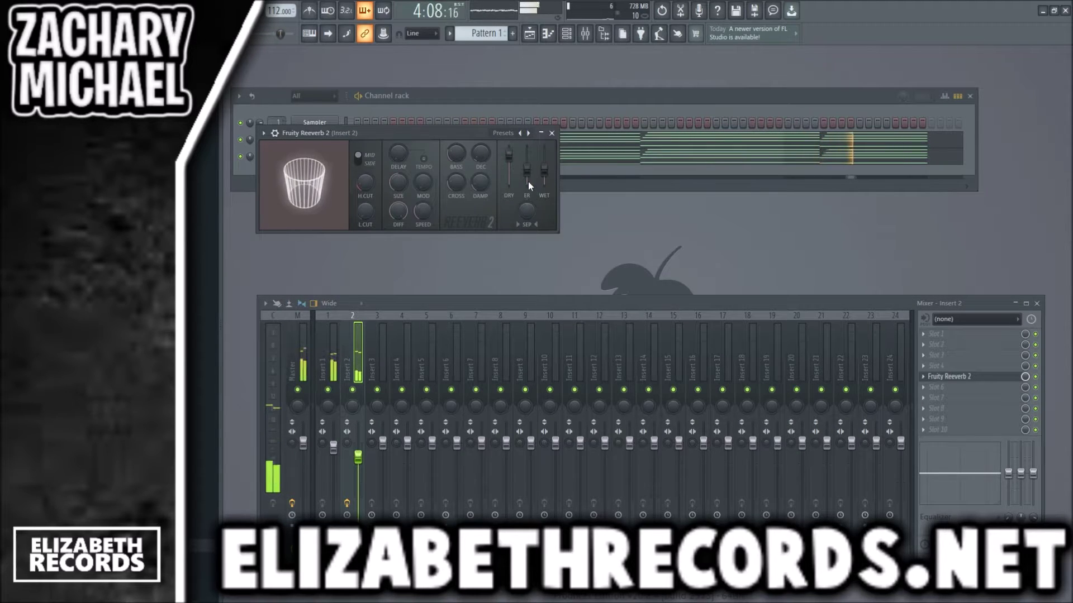
left_click(519, 134)
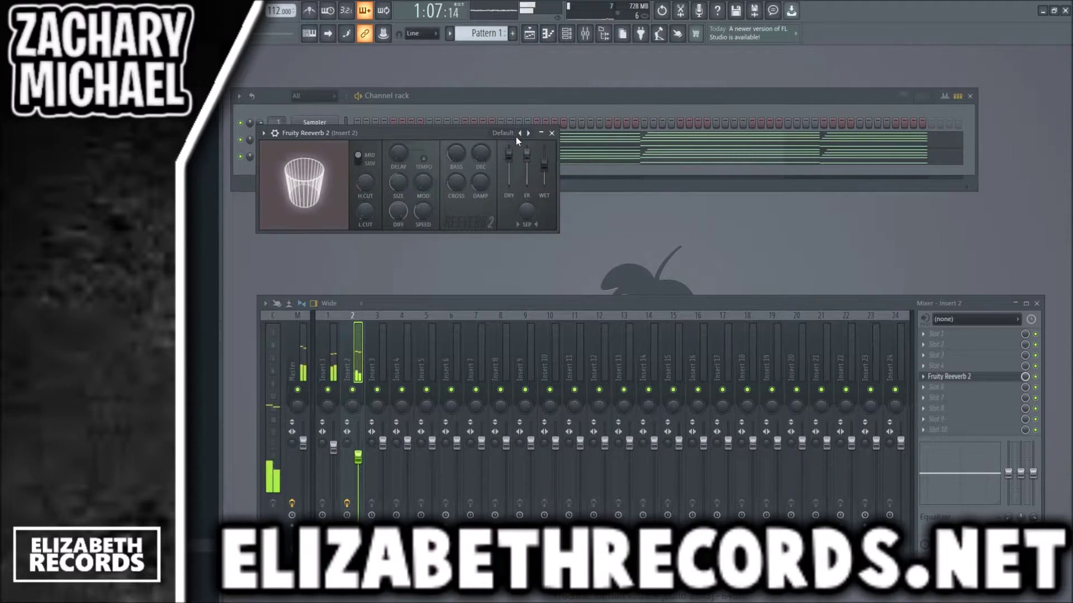
left_click(520, 134)
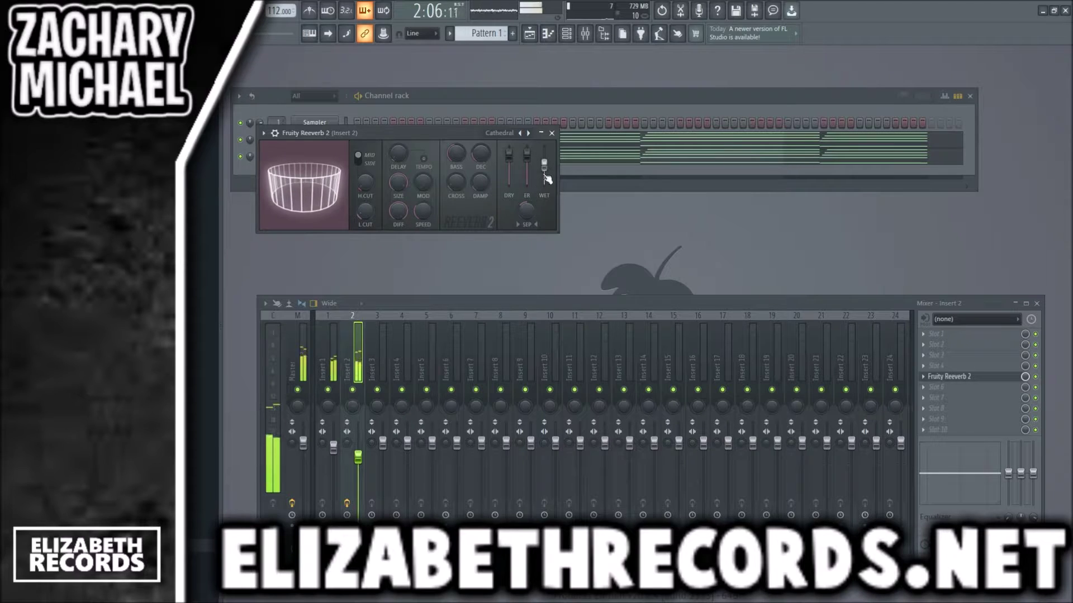
left_click(552, 133)
left_click(334, 469)
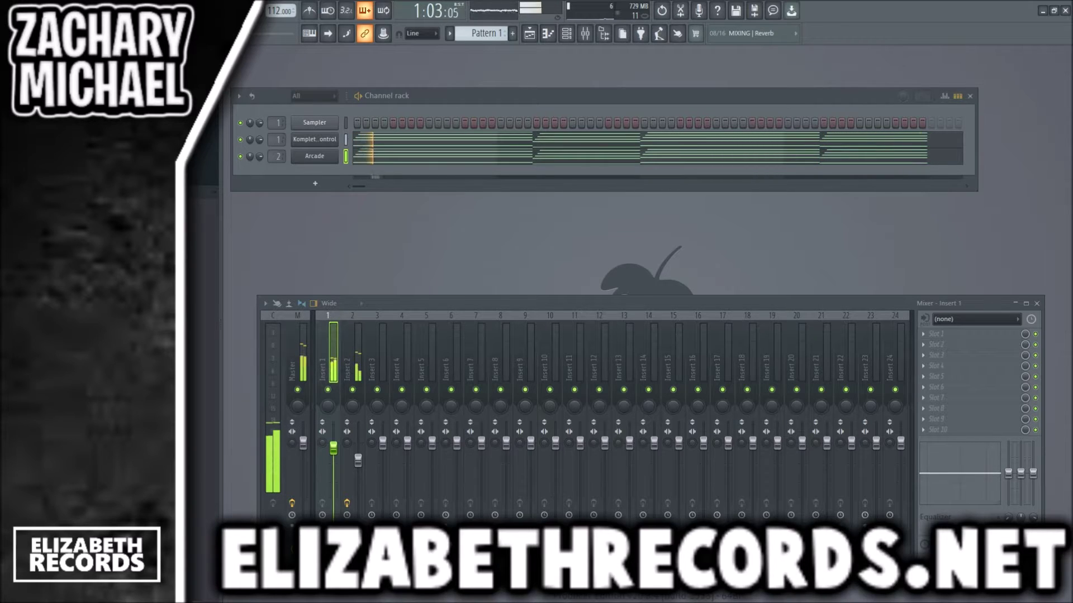
Add the Beautiful Life Snare sample as a channel on Insert 3 and place hits on steps 5, 13 and 21
left_click_drag(111, 280, 400, 179)
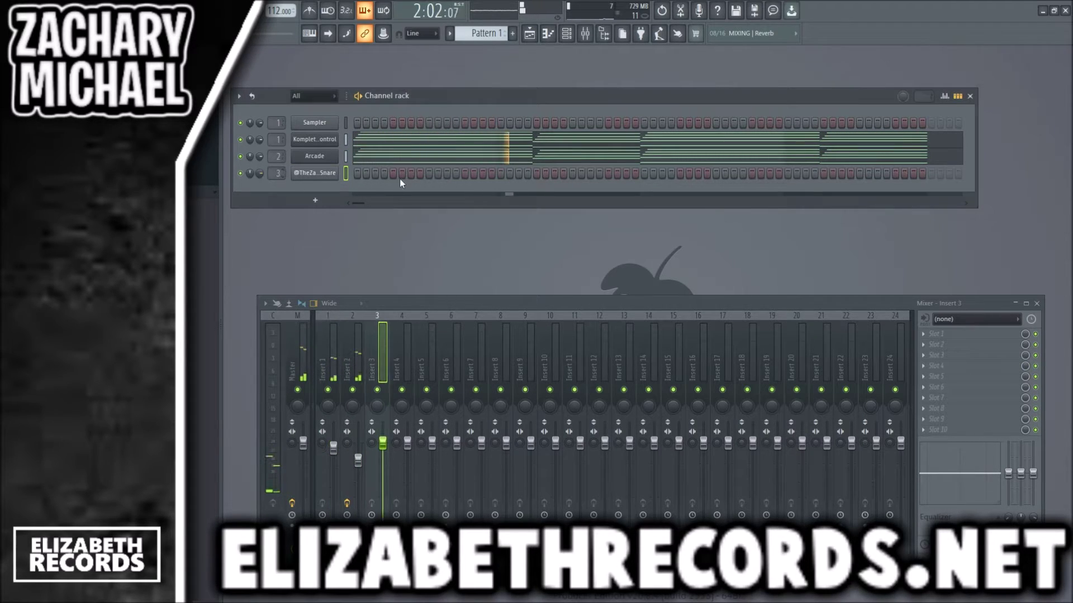
left_click(467, 176)
left_click(535, 176)
key("space")
Remove the helper snare note in the piano roll and duplicate the snare hits across all four bars
right_click(322, 174)
left_click(361, 176)
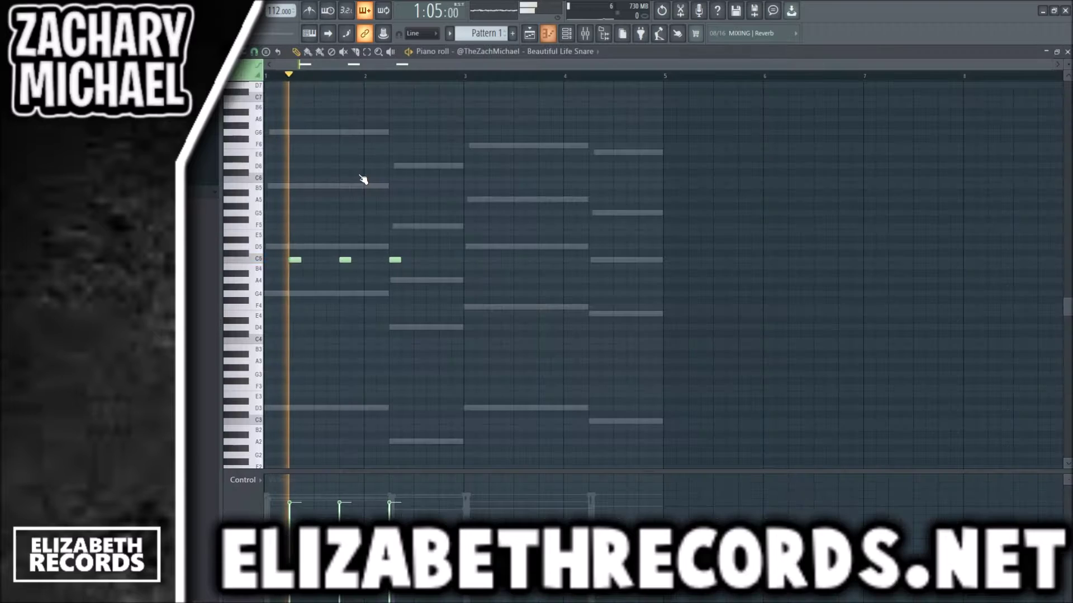
key("ctrl+l")
right_click(398, 261)
key("ctrl+b")
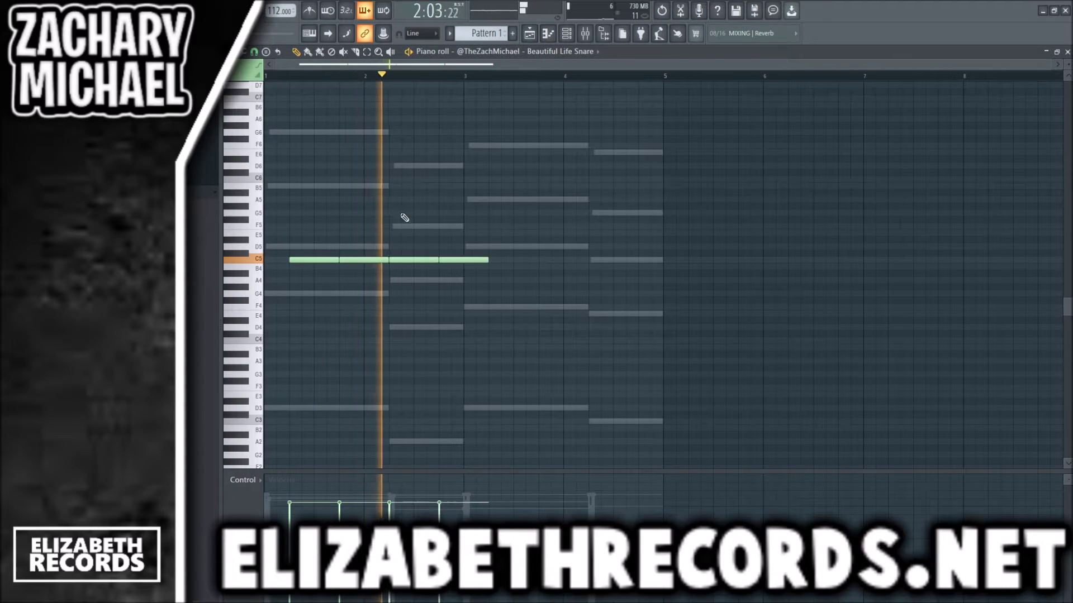
key("ctrl+b")
key("shift+d")
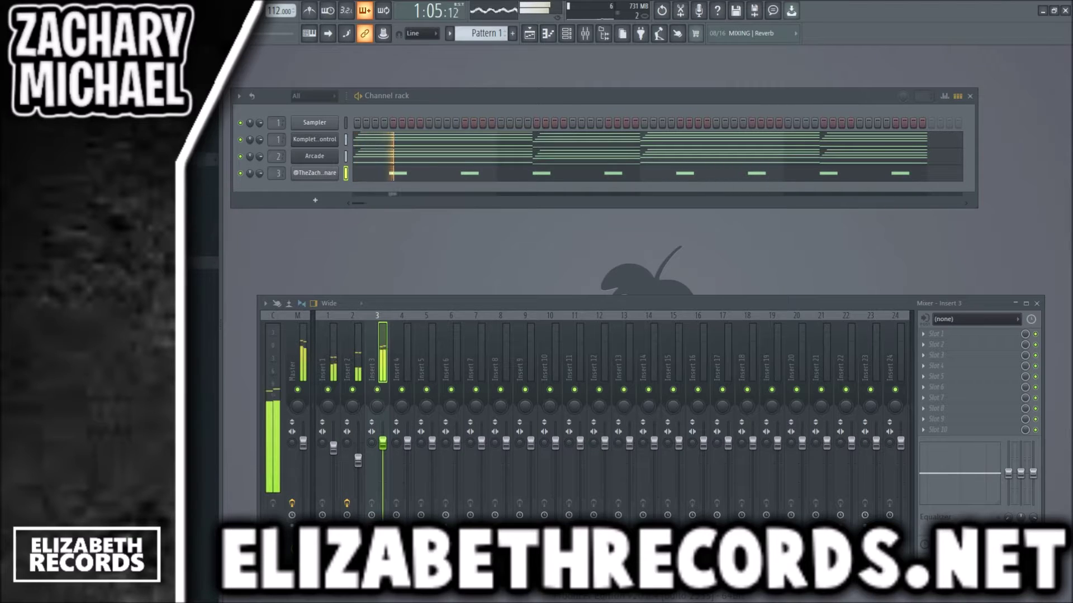
Add the Chime Kick sample as a channel on Insert 4, raise its fade-out and adjust its precomputed effects
left_click_drag(140, 201, 324, 200)
left_click(316, 190)
left_click_drag(551, 329, 551, 291)
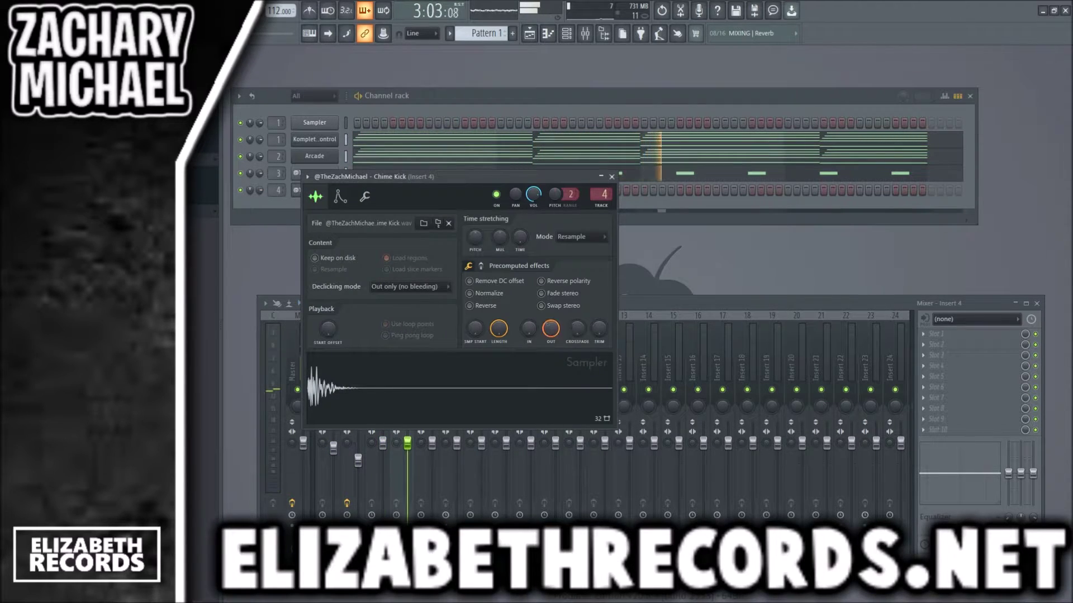
left_click(481, 266)
left_click_drag(475, 284, 474, 251)
key("Escape")
Place kick hits on steps 1, 11 and 15 while the pattern plays
key("space")
left_click(358, 190)
key("space")
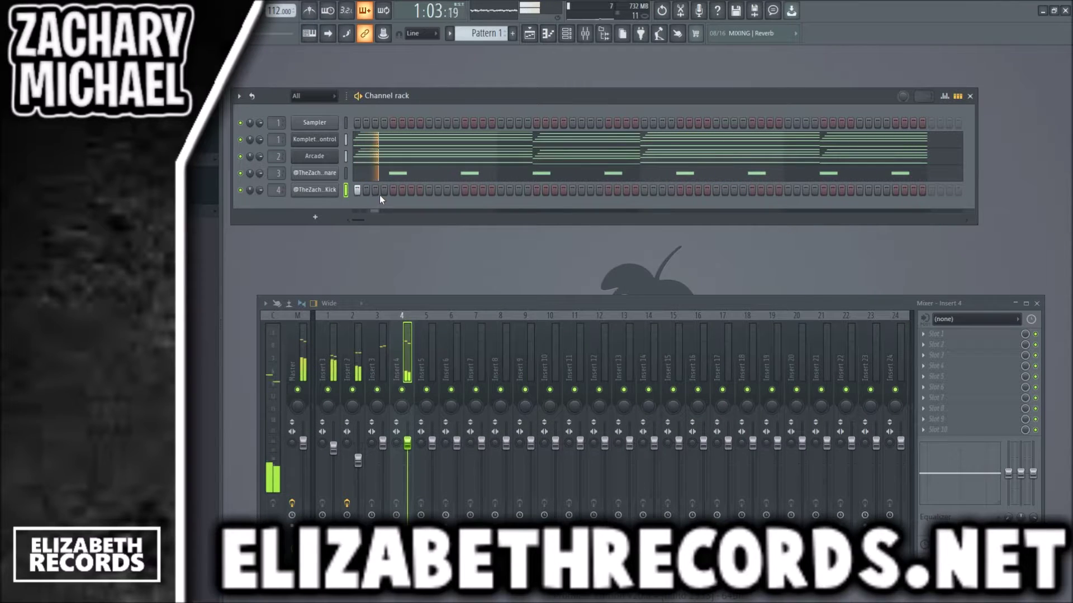
left_click(447, 190)
left_click(483, 192)
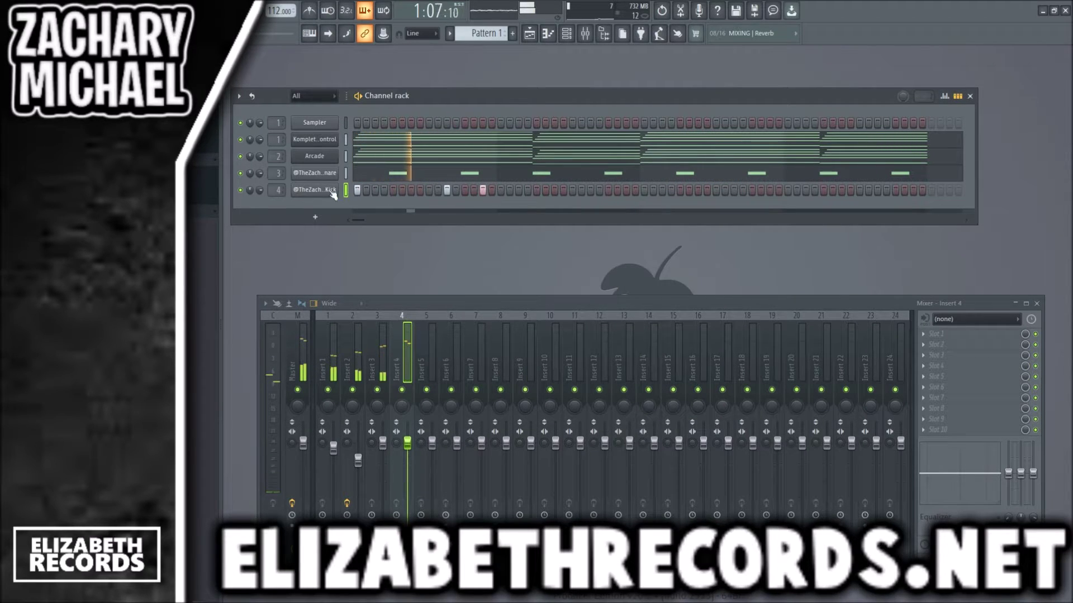
Add a kick note at the start of bar 2 and lengthen the kick notes to fill the first two bars
right_click(331, 192)
left_click(352, 200)
left_click(369, 261)
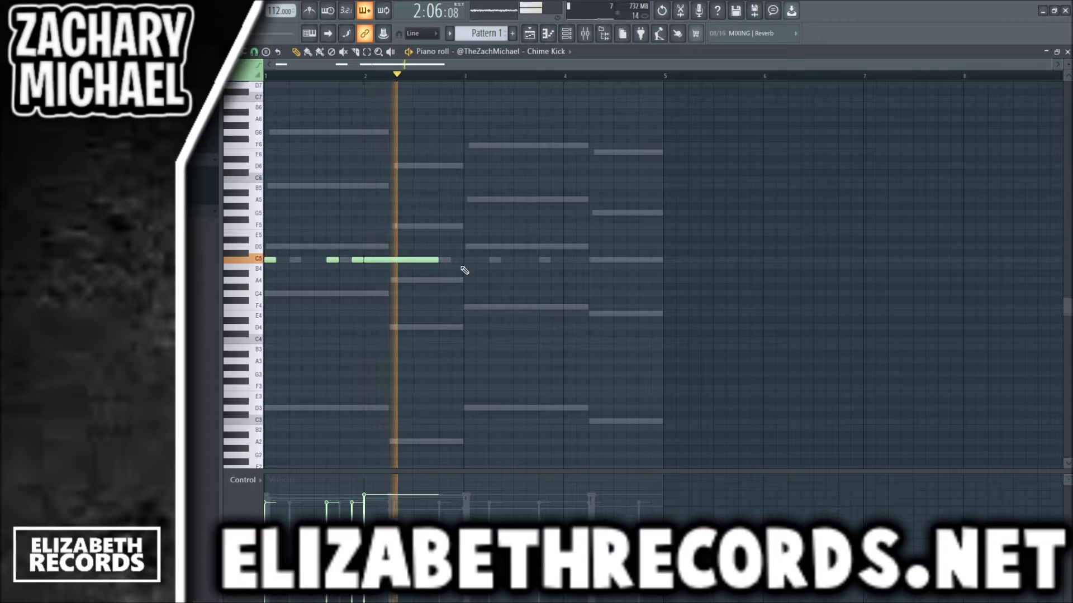
left_click(479, 261)
key("ctrl+l")
right_click(481, 261)
key("ctrl+a")
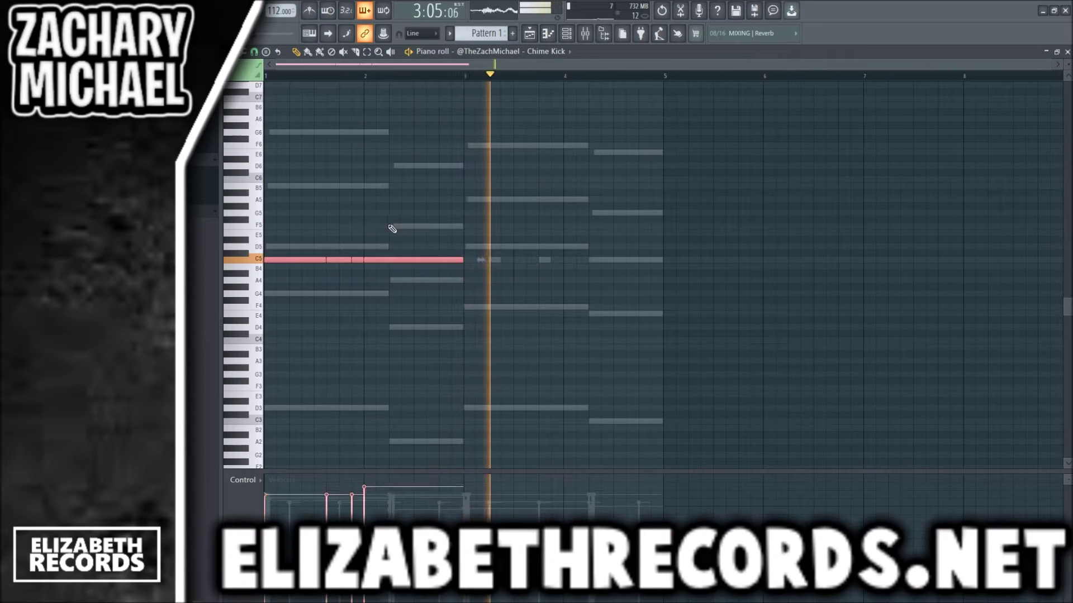
Lower the velocity of the short kick note just before bar 2, and stop playback
scroll(394, 225, "up", 5)
left_click_drag(361, 251, 356, 266)
scroll(355, 268, "down", 6)
key("space")
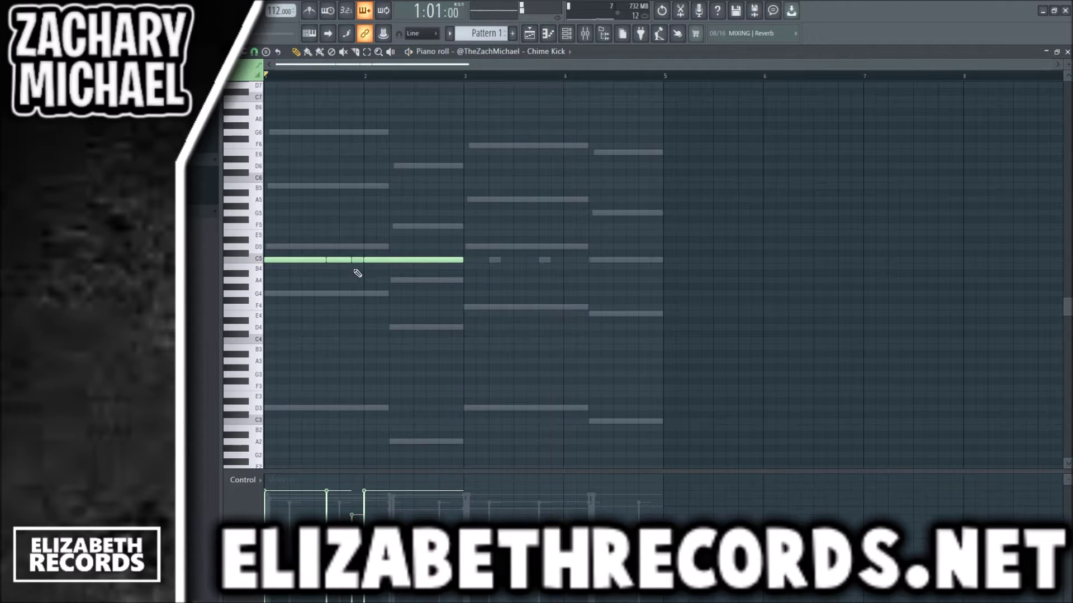
Duplicate the two-bar kick pattern into bars 3 and 4, audition it and return to the channel rack
left_click(391, 304, "ctrl")
key("ctrl+b")
right_click(396, 306, "ctrl")
key("space")
left_click(419, 316, "ctrl")
scroll(436, 328, "down", 4)
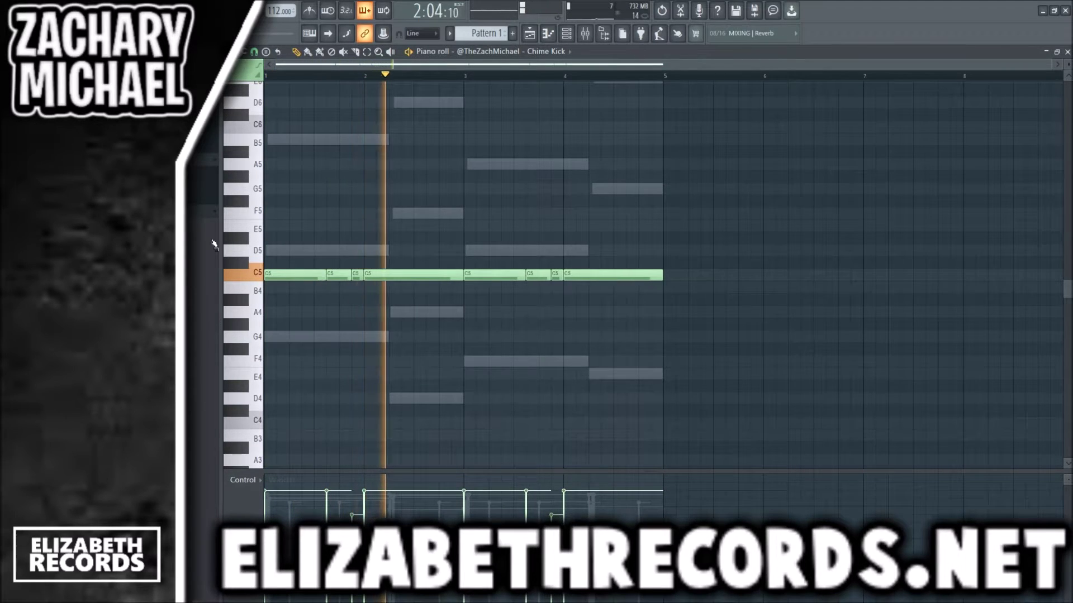
key("F7")
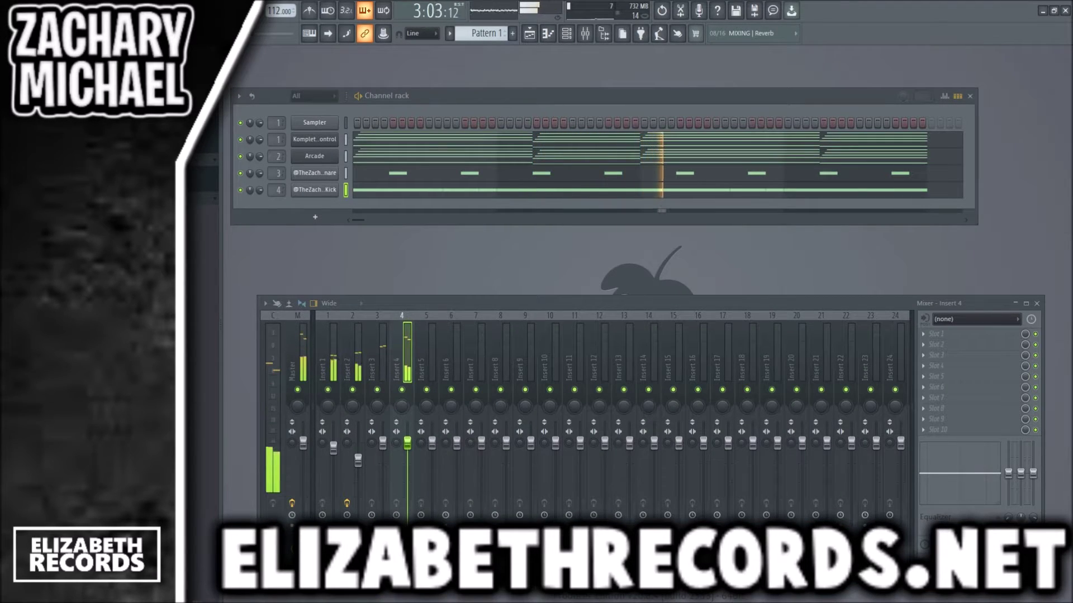
Add the College HiHat sample as a channel on Insert 5 and fill it with a hit every two steps
left_click_drag(178, 254, 386, 220)
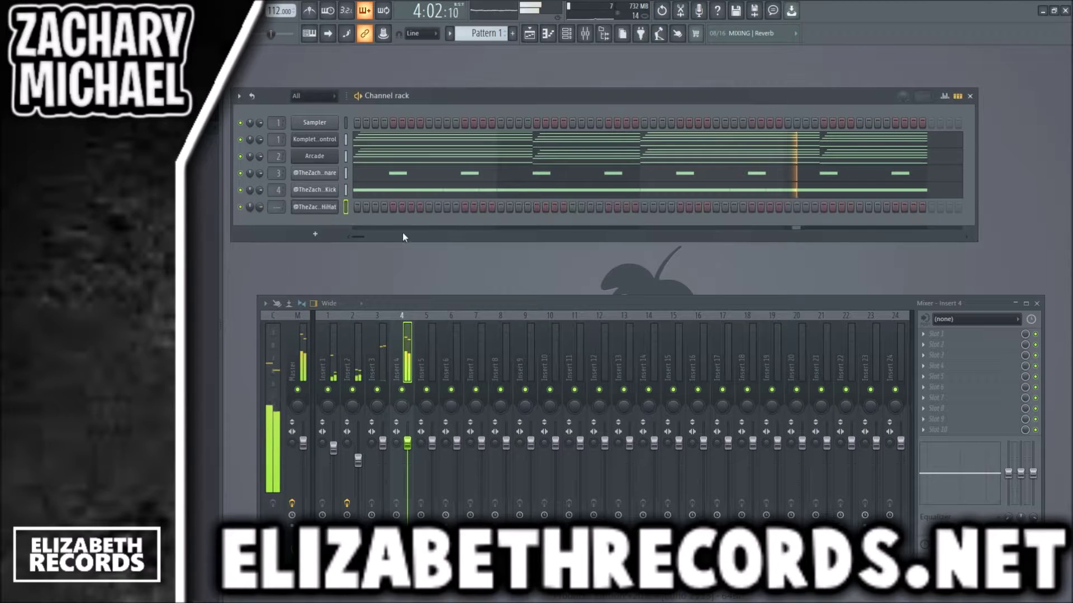
right_click(316, 212)
key("4")
left_click_drag(277, 207, 277, 191)
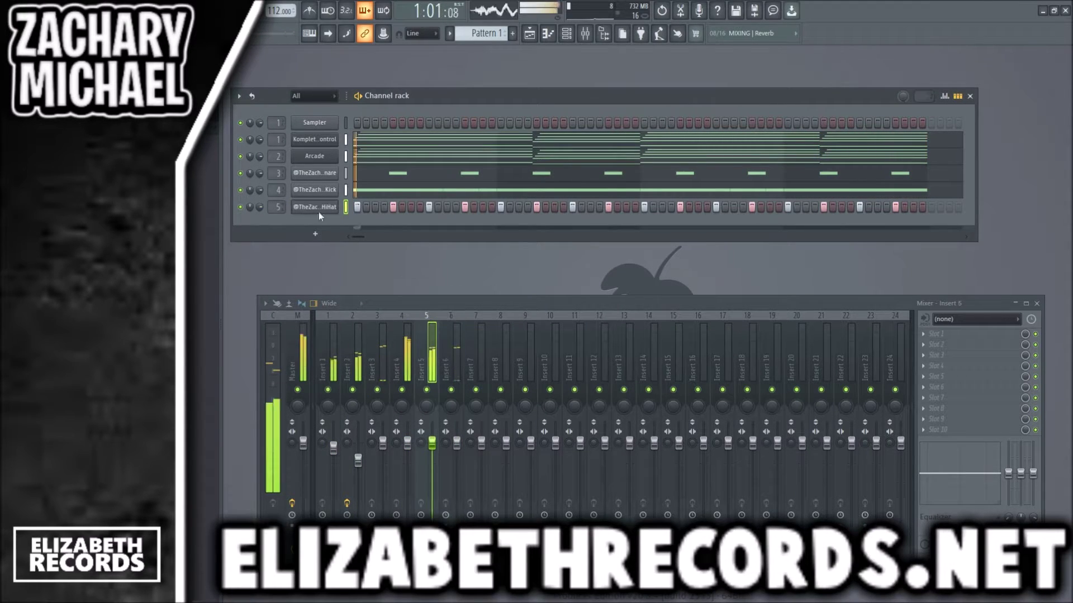
right_click(320, 212)
key("2")
Delete the hi-hat notes after bar 1 and vary the velocities of the remaining ones
key("F7")
left_click_drag(731, 305, 373, 249)
key("Delete")
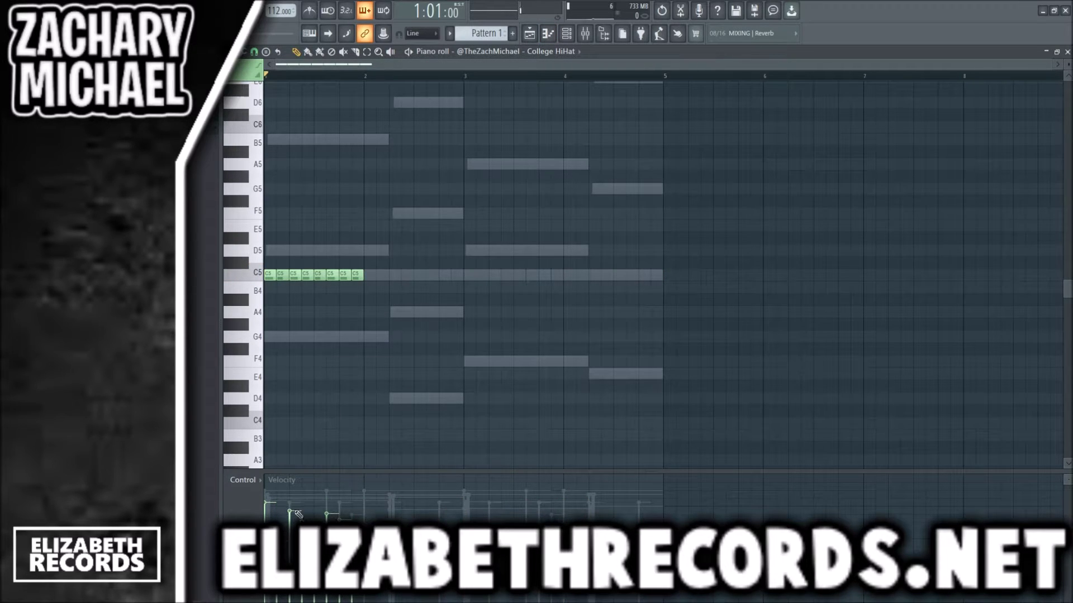
Duplicate the first bar of hi-hats until all four bars are filled, and return to the channel rack
key("space")
key("ctrl+b")
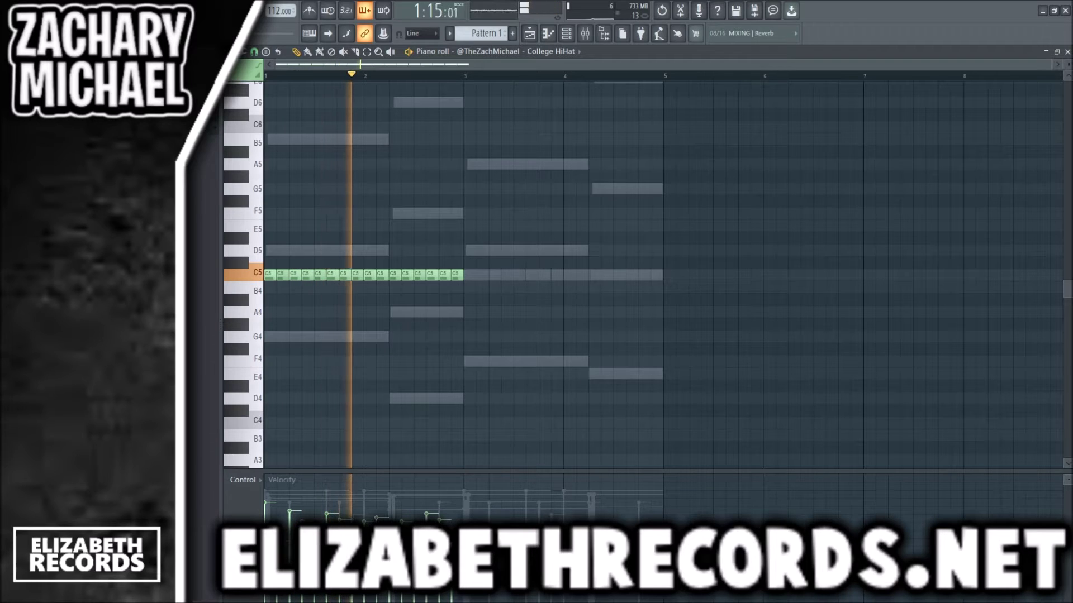
key("ctrl+b")
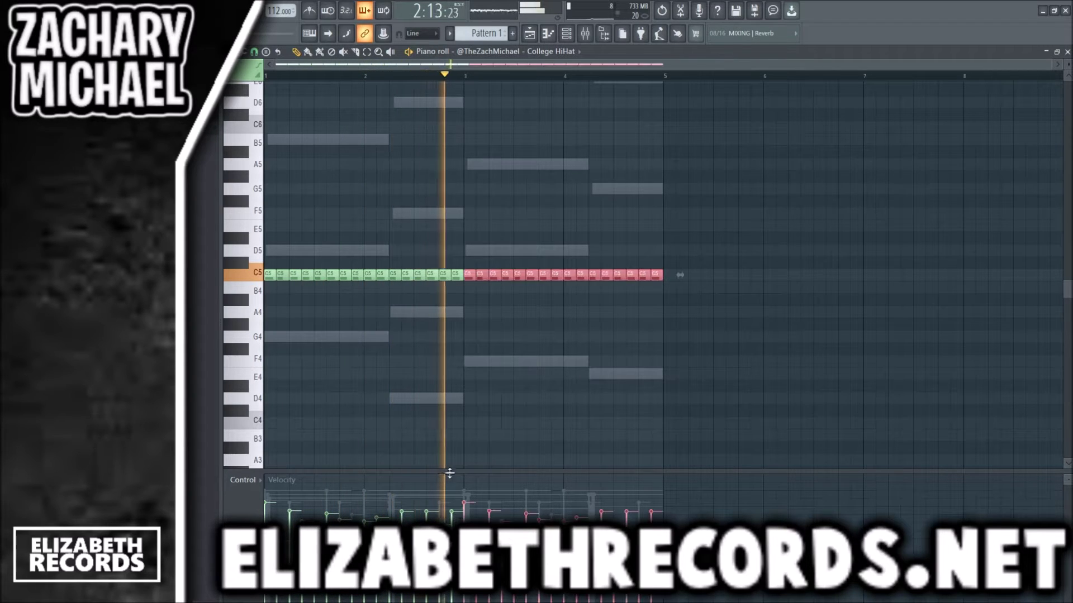
key("ctrl+d")
key("Escape")
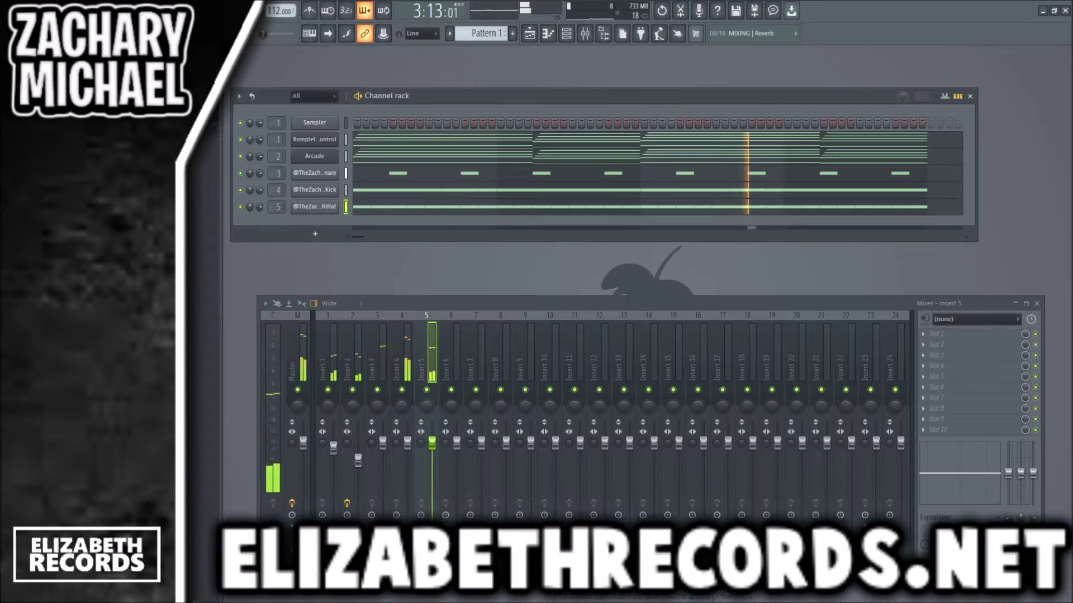
Add the End Game OpenHat sample as a new channel and place a hit on step 1
left_click(162, 225)
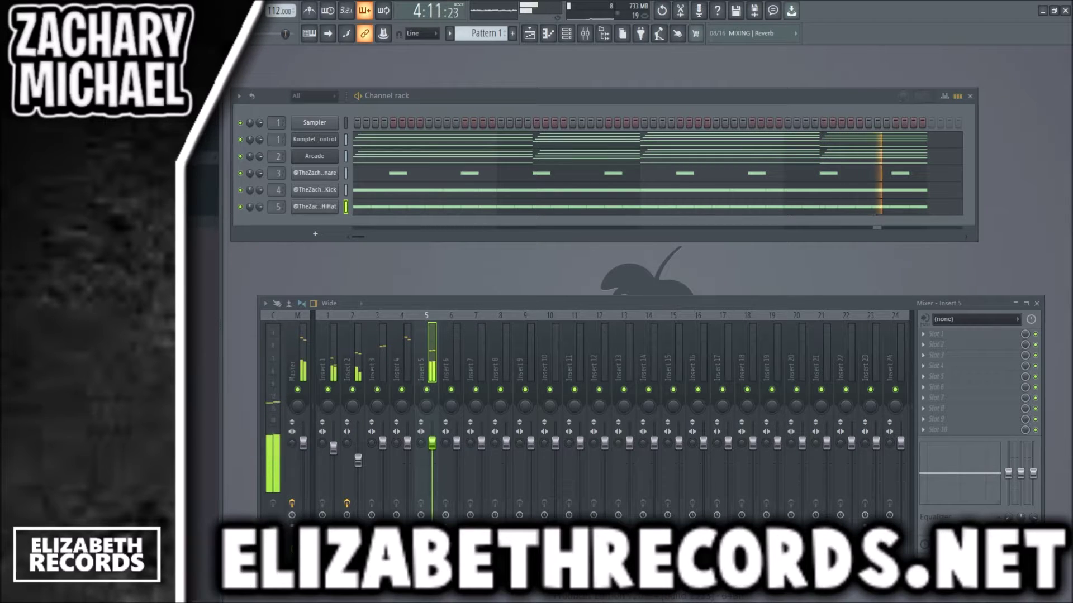
left_click_drag(162, 235, 277, 215)
left_click(357, 224)
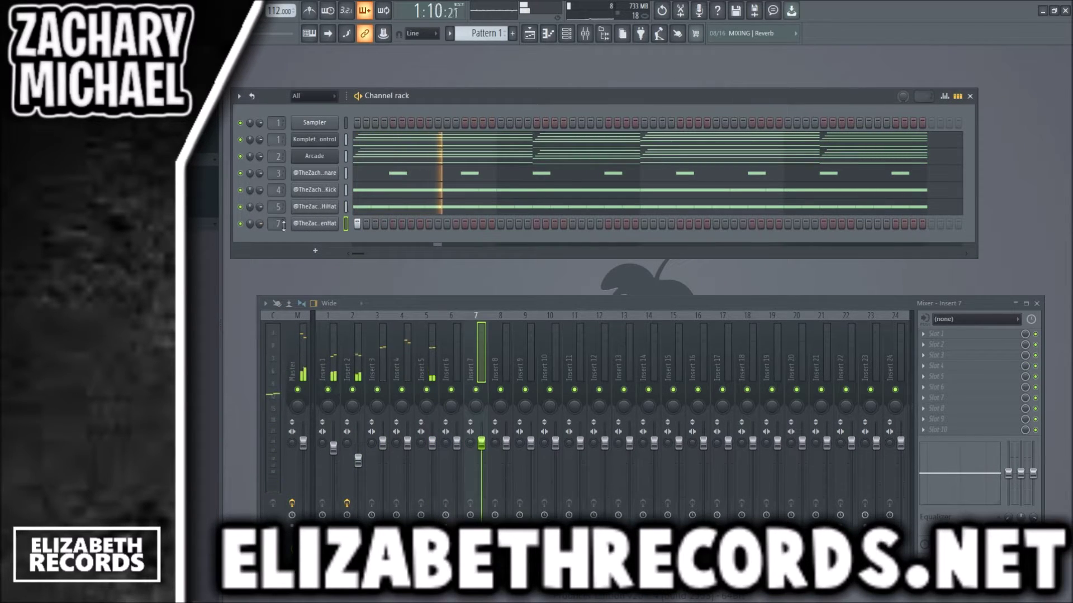
Adjust the open hat's sampler settings, fill all four bars with it, and route it to Insert 6 with a slightly lowered fader
left_click(314, 223)
left_click_drag(580, 358, 580, 338)
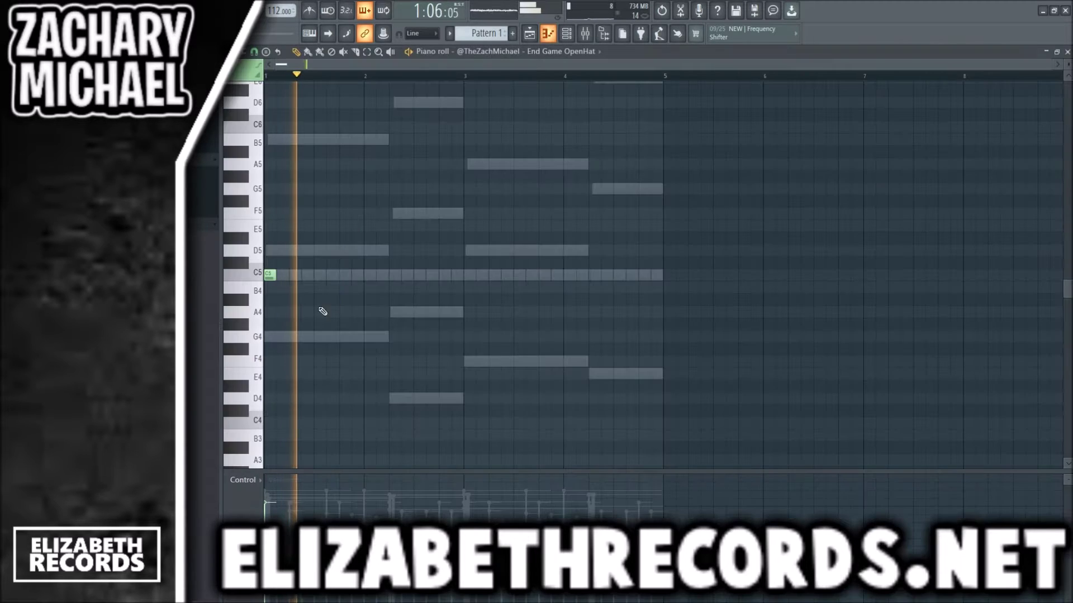
left_click_drag(270, 275, 675, 276)
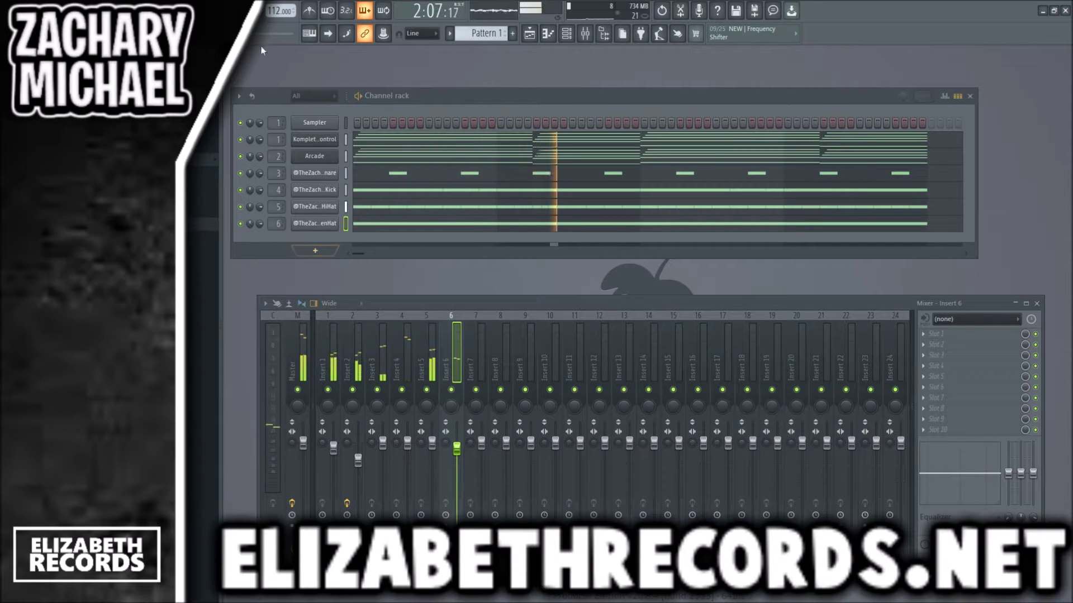
key("space")
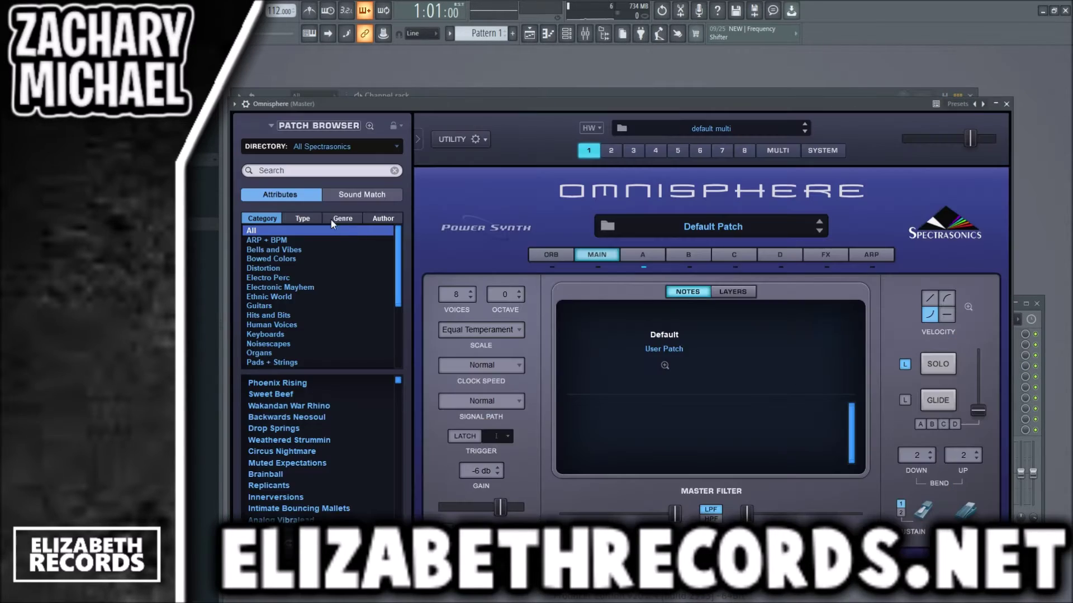
Search the Omnisphere patches for "growl", load a patch from the list, and route the Omnisphere channel to Insert 7
left_click(319, 170)
type("g")
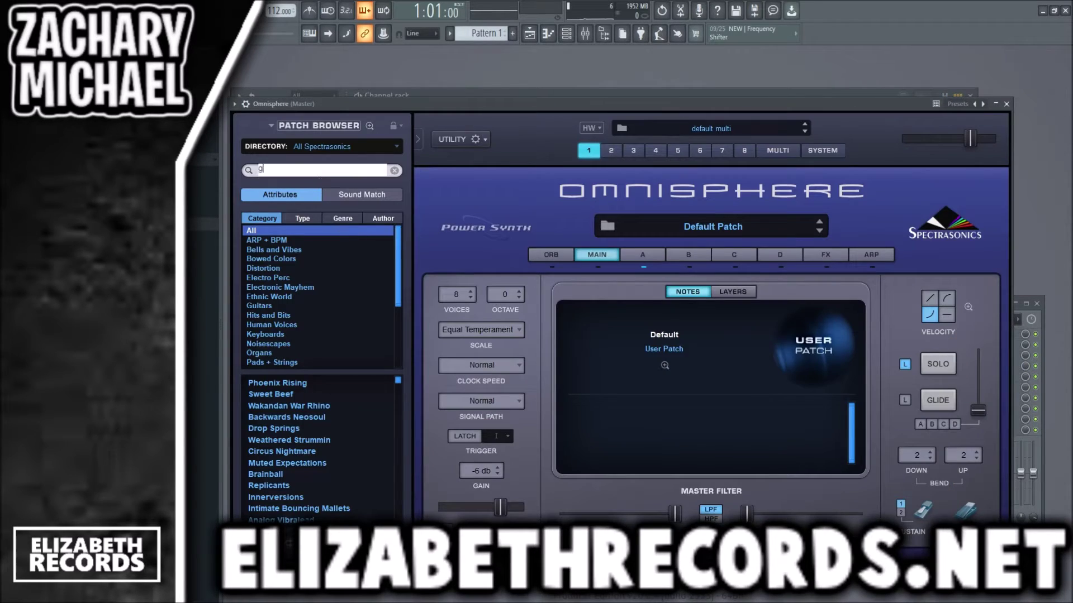
type("rowl")
scroll(335, 441, "down", 10)
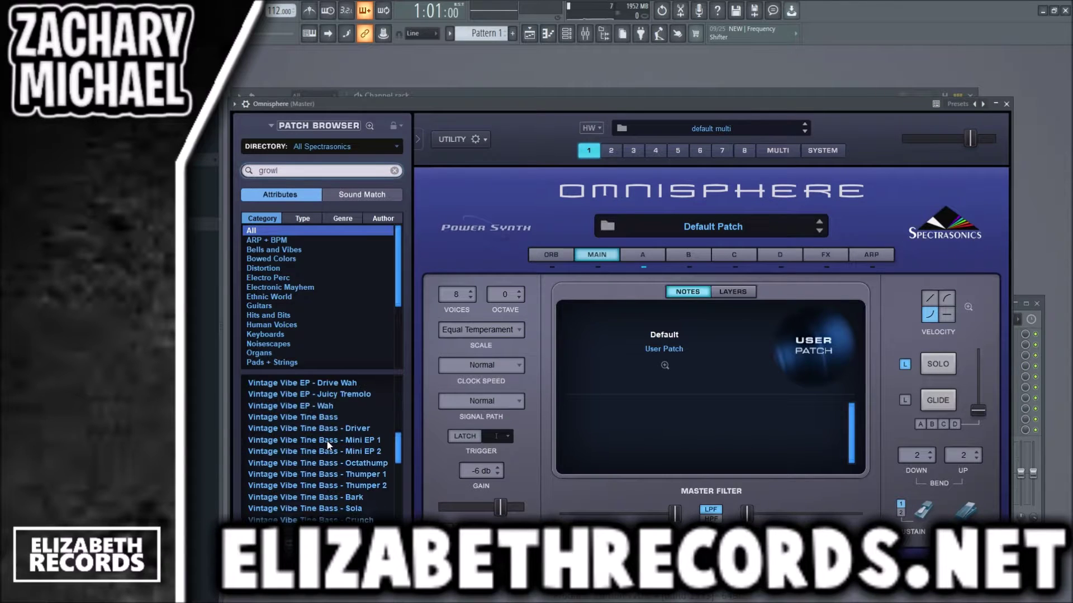
left_click(319, 418)
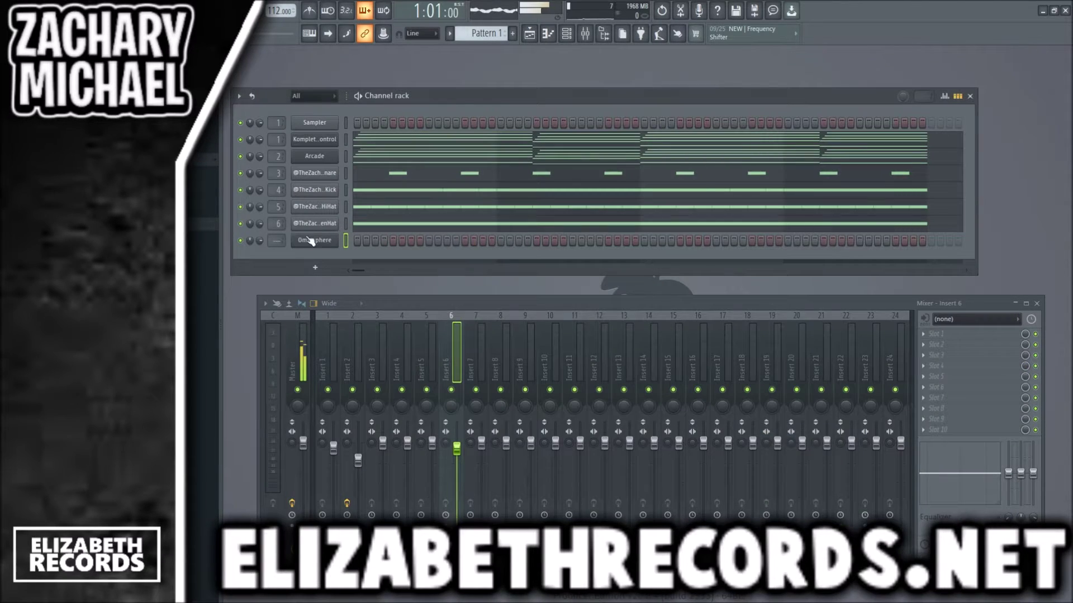
key("ctrl+l")
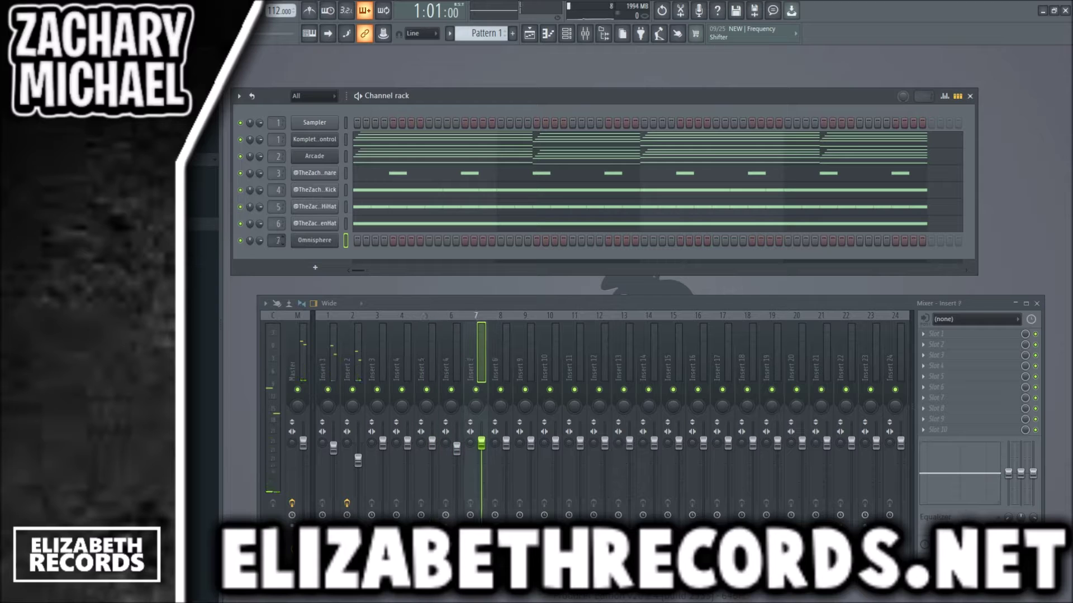
Open the Komplete Kontrol piano roll and pick out the G4, D4, F4 and E4 chord notes
left_click(356, 144)
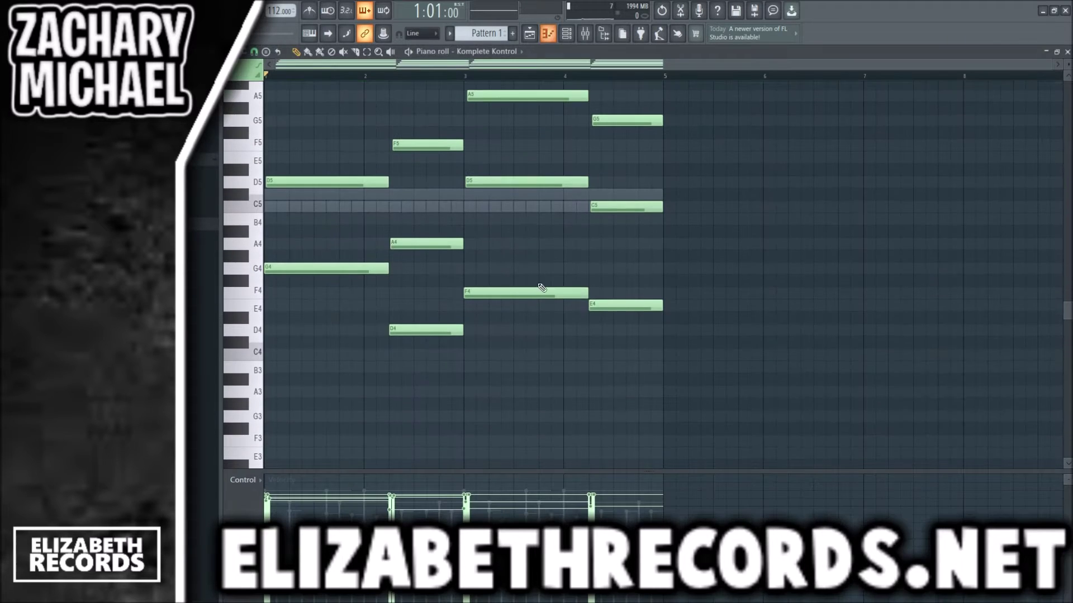
left_click(350, 187, "ctrl+shift")
left_click(420, 250, "ctrl+shift")
left_click(488, 215, "ctrl+shift")
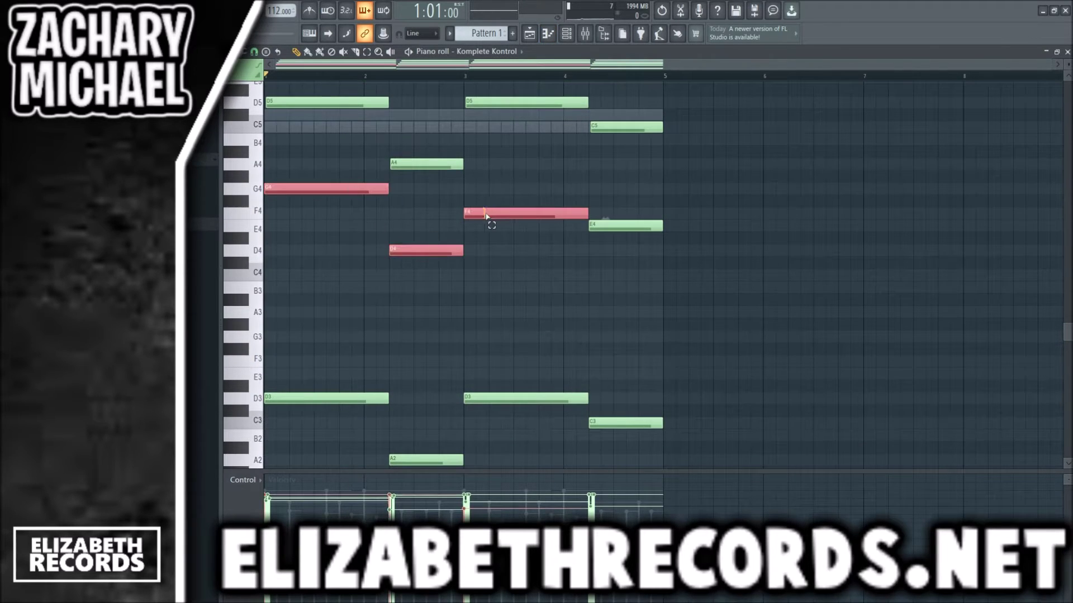
left_click(609, 227, "ctrl+shift")
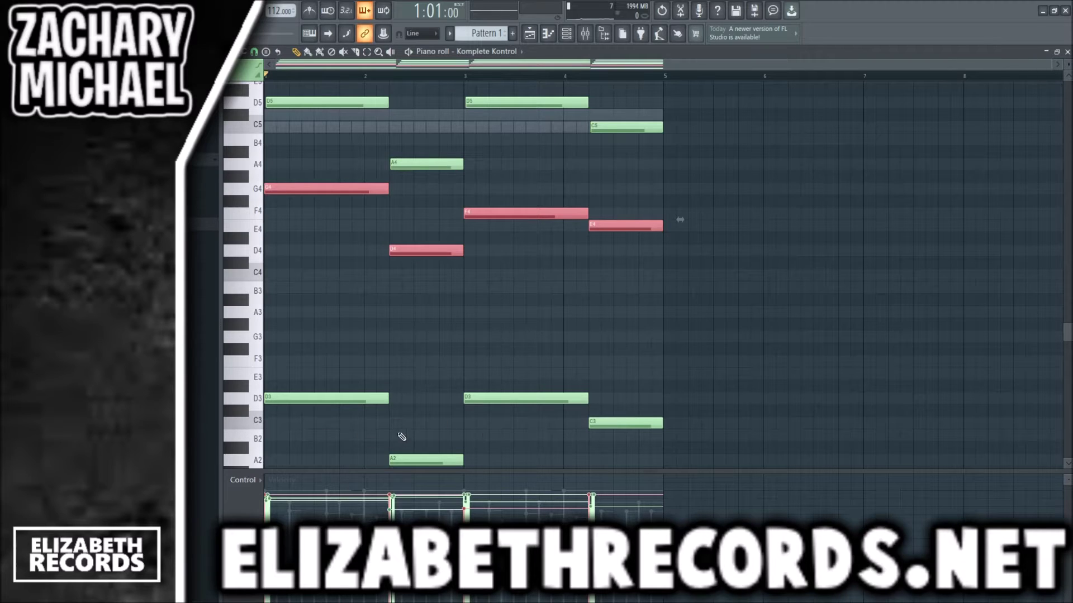
left_click(484, 336)
scroll(514, 332, "up", 3)
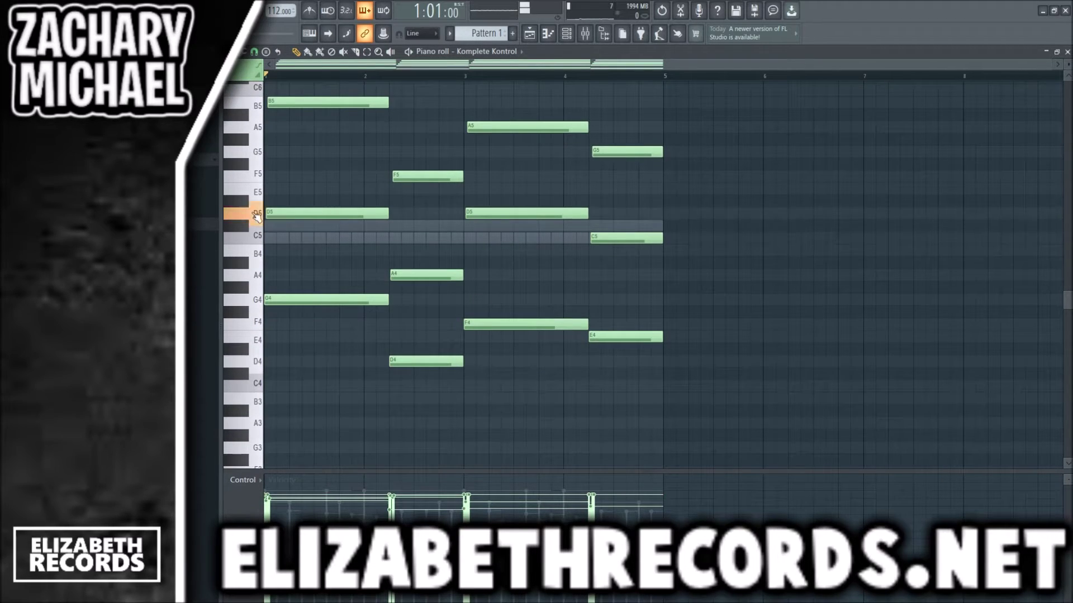
Try lowering the first chord's B5 note by an octave and highlight the D3 bass notes
scroll(338, 163, "up", 2)
left_click_drag(357, 158, 309, 180, "ctrl")
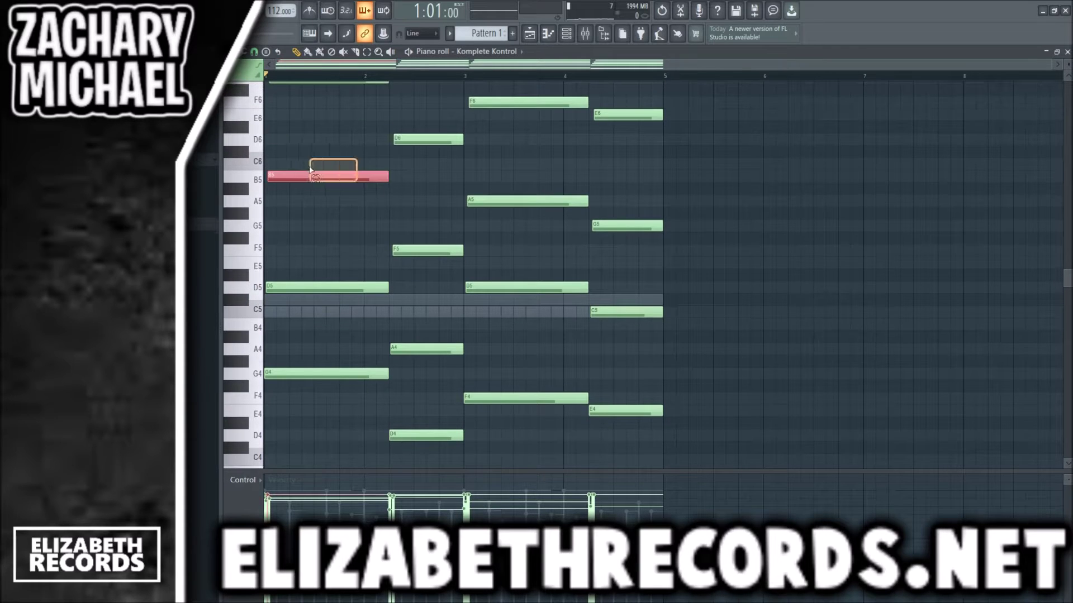
key("ctrl+Down")
left_click(326, 217, "ctrl")
scroll(324, 222, "down", 5)
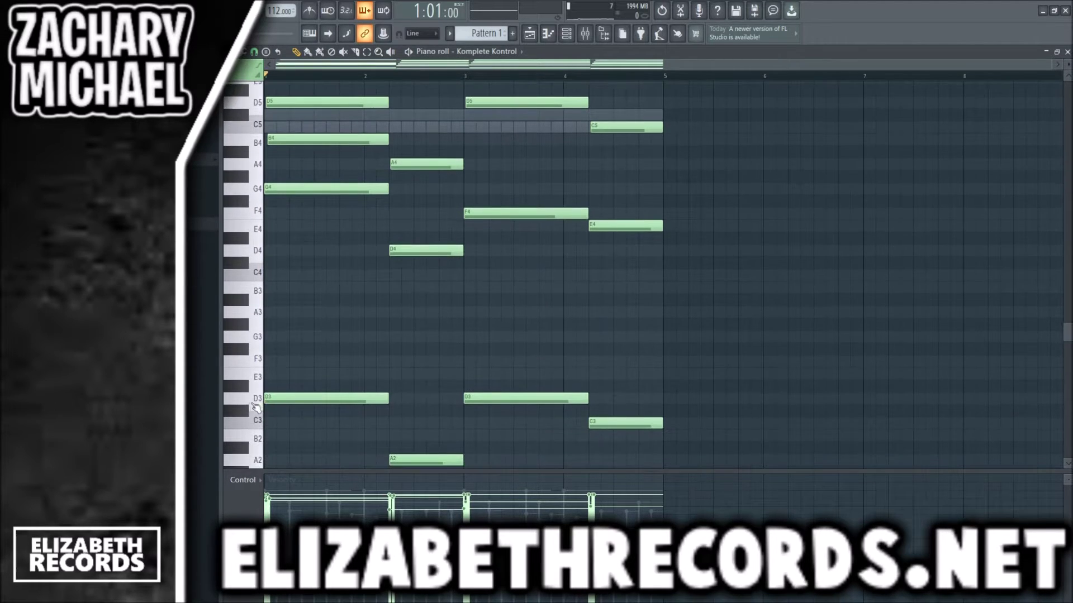
left_click(248, 399, "ctrl")
left_click(291, 372, "ctrl")
left_click(256, 399, "ctrl")
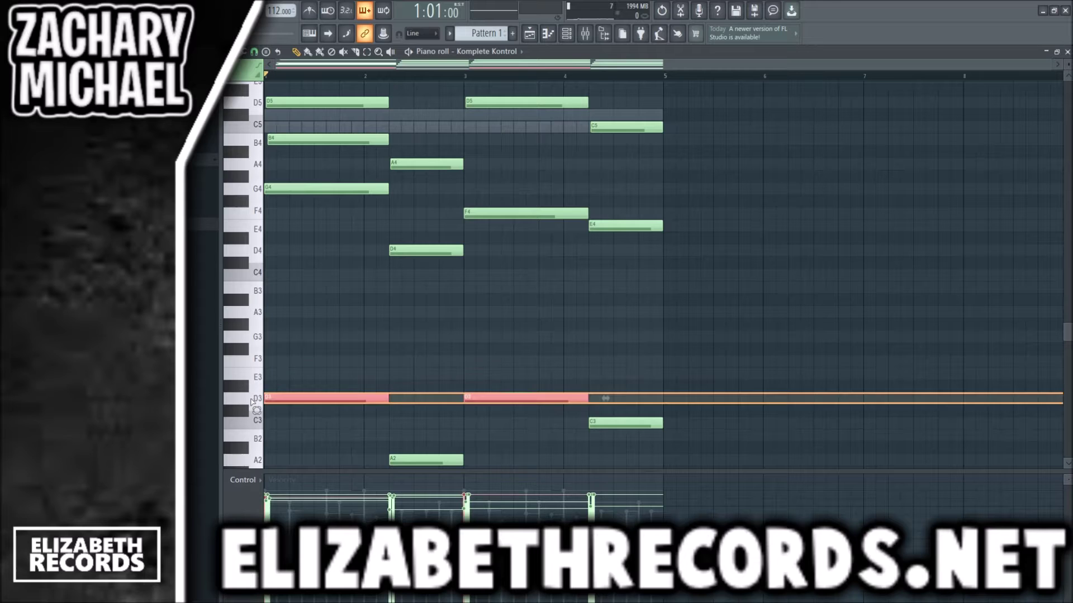
left_click(302, 372)
scroll(281, 397, "up", 4)
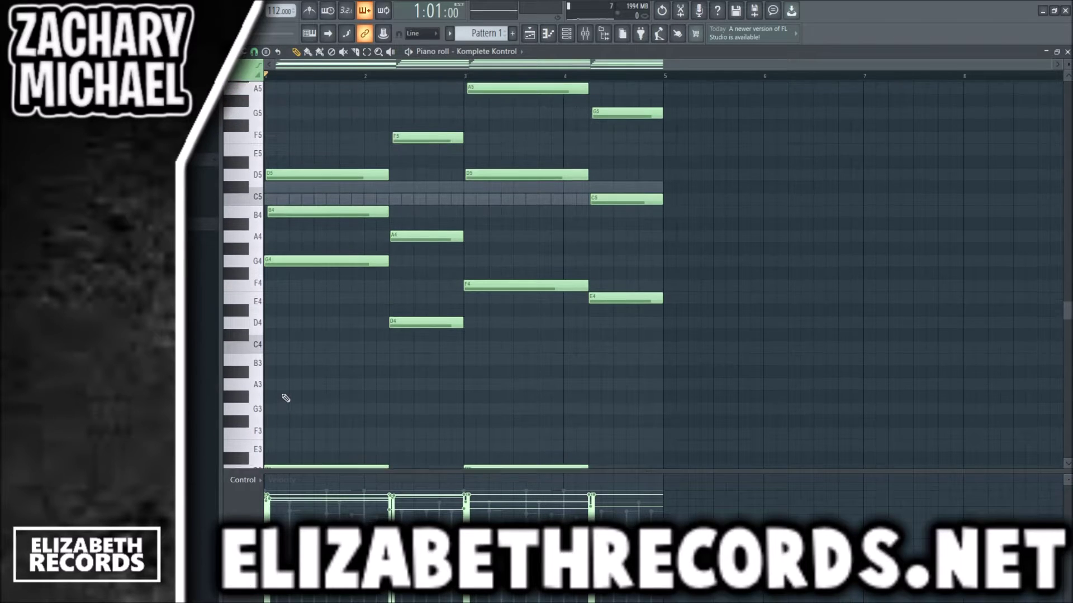
Raise the first chord's B4 note by an octave to B5
left_click_drag(276, 233, 342, 379)
left_click(284, 349, "ctrl")
left_click_drag(335, 324, 271, 291)
key("ctrl+Up")
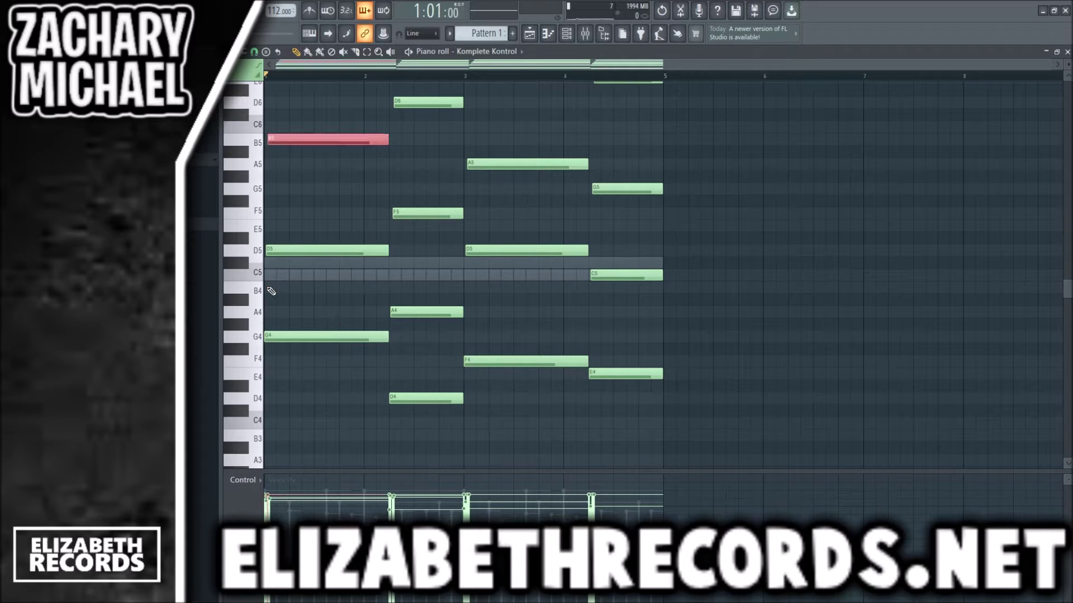
Copy the G4, D4, F4 and E4 notes into the Omnisphere piano roll and start playback
left_click(278, 298, "ctrl")
left_click_drag(676, 414, 414, 359)
left_click(342, 339, "ctrl")
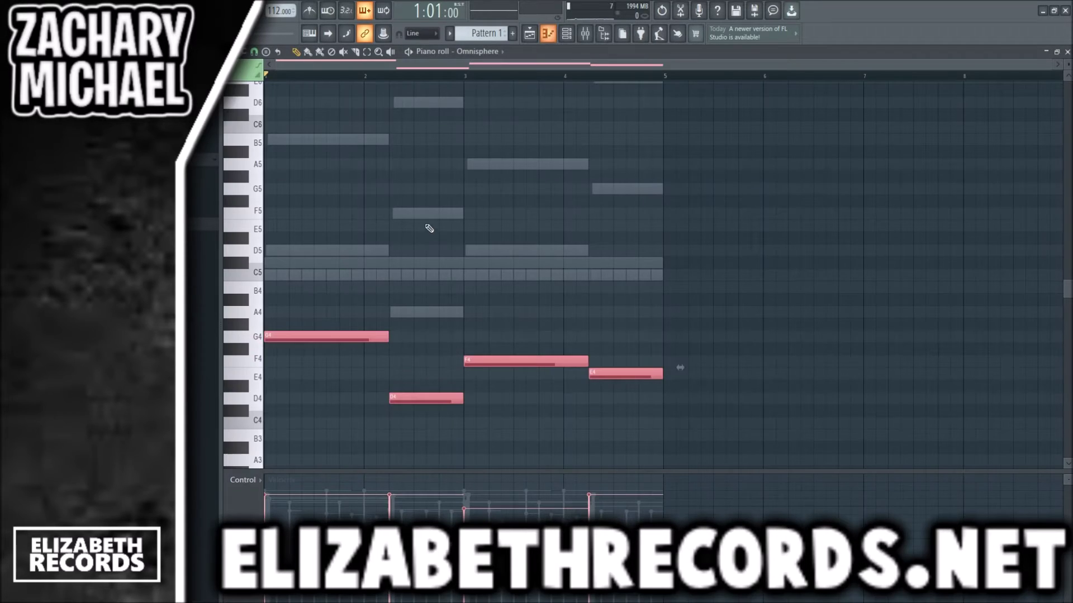
key("space")
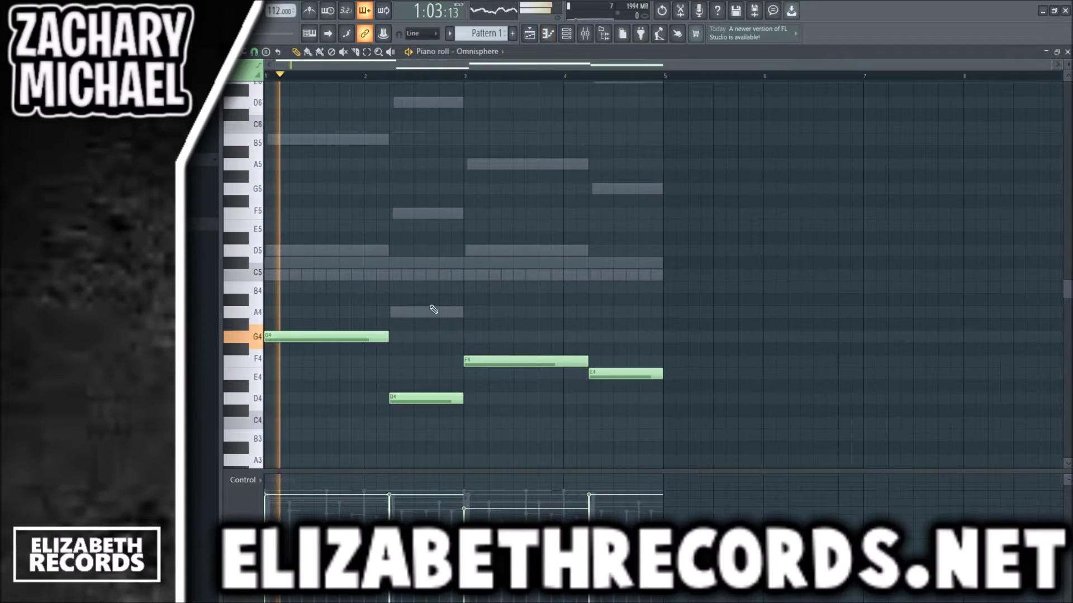
Raise the second and fourth Omnisphere notes by an octave to D5 and E5
left_click_drag(445, 419, 436, 385)
key("ctrl+Up")
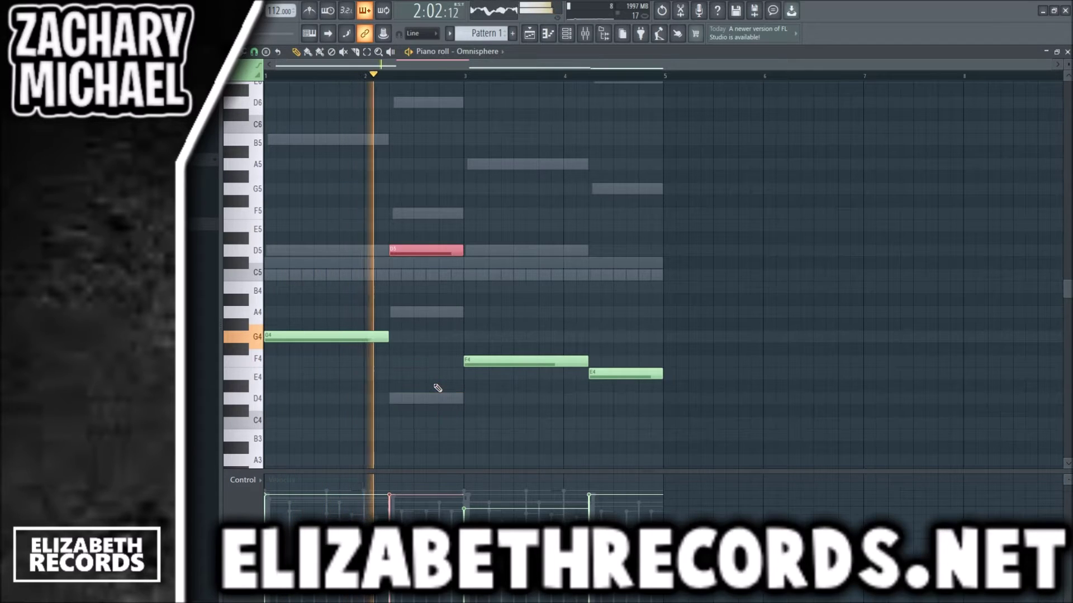
left_click(436, 385, "ctrl")
key("ctrl+Up")
left_click(640, 386, "ctrl")
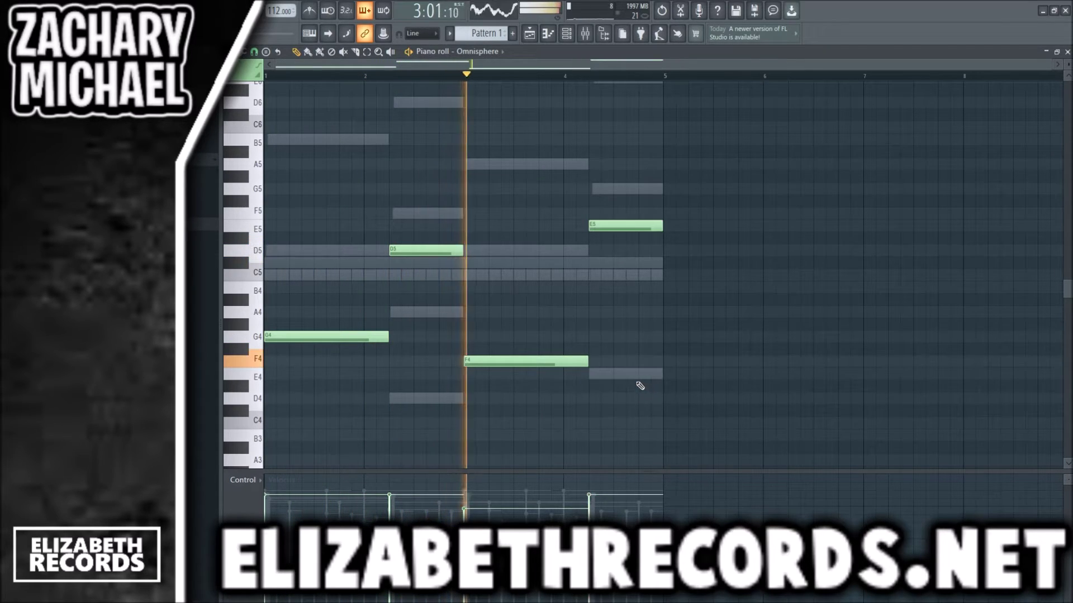
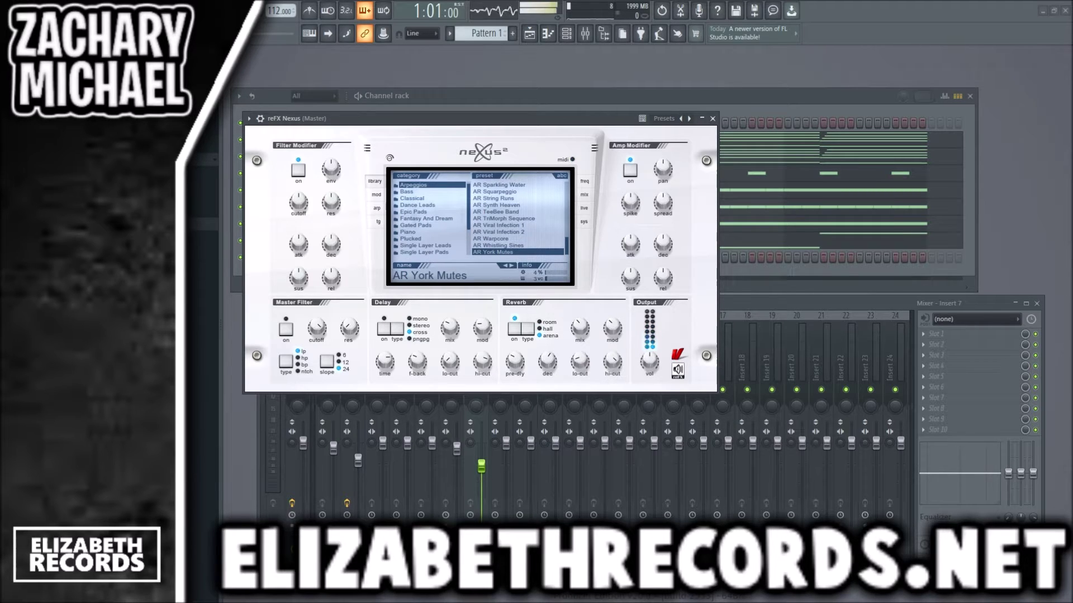
Route reFX Nexus to Insert 8 and apply Fruity parametric EQ 2's 40Hz - 18kHz cut preset with both cutoffs moved inward
left_click(712, 118)
left_click_drag(276, 257, 277, 235)
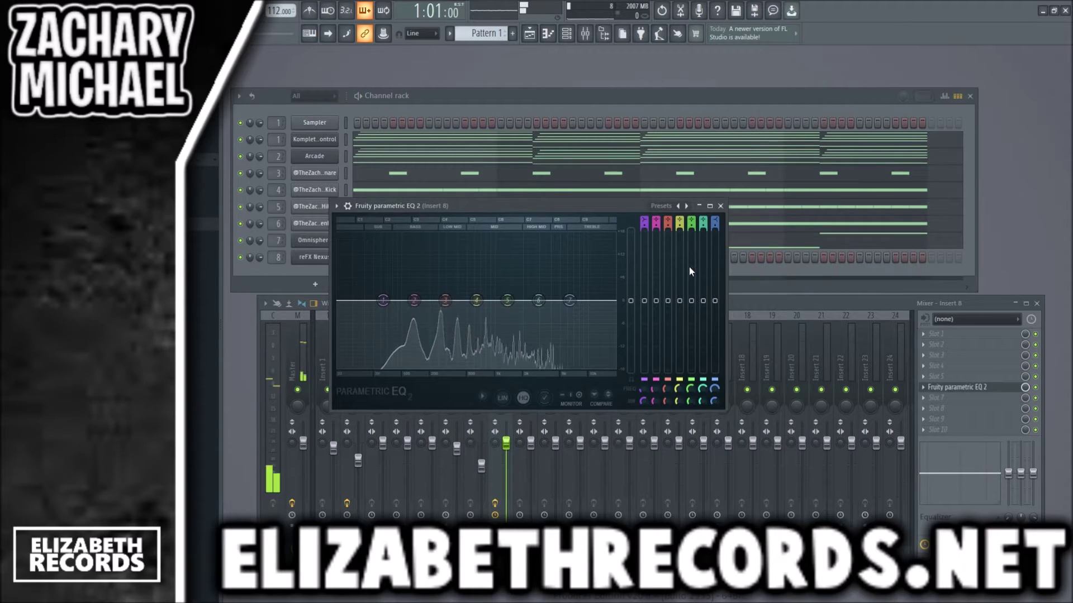
left_click(686, 206)
left_click_drag(611, 301, 552, 300)
left_click_drag(363, 301, 477, 301)
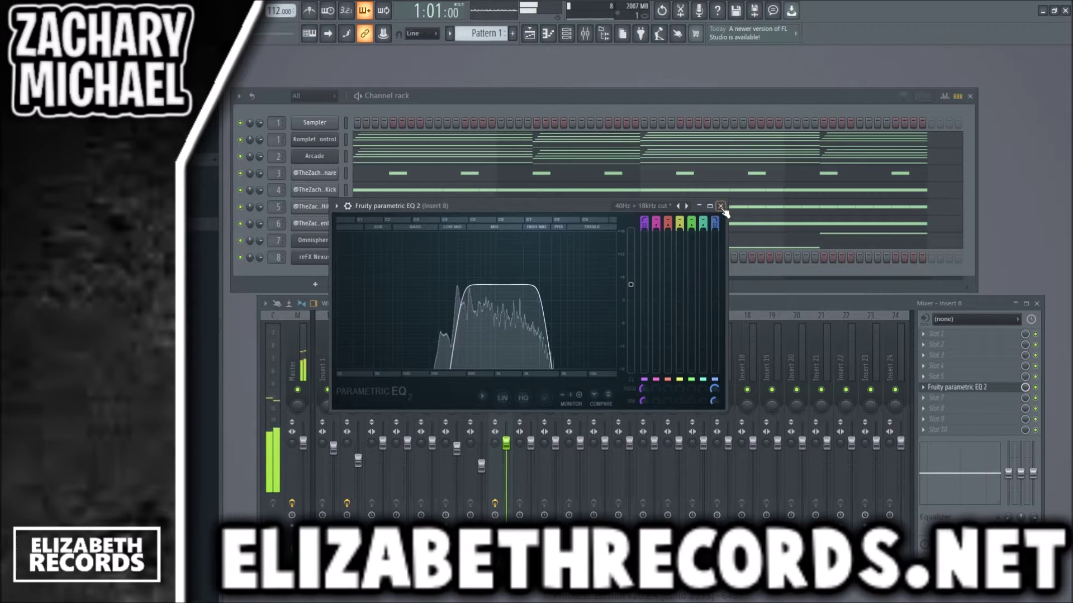
left_click(721, 206)
Draw G6, D6, F6 and E6 notes in the reFX Nexus piano roll, matching the lengths of the four chords
right_click(314, 261)
left_click(346, 269)
scroll(335, 271, "up", 5)
left_click_drag(270, 299, 242, 297)
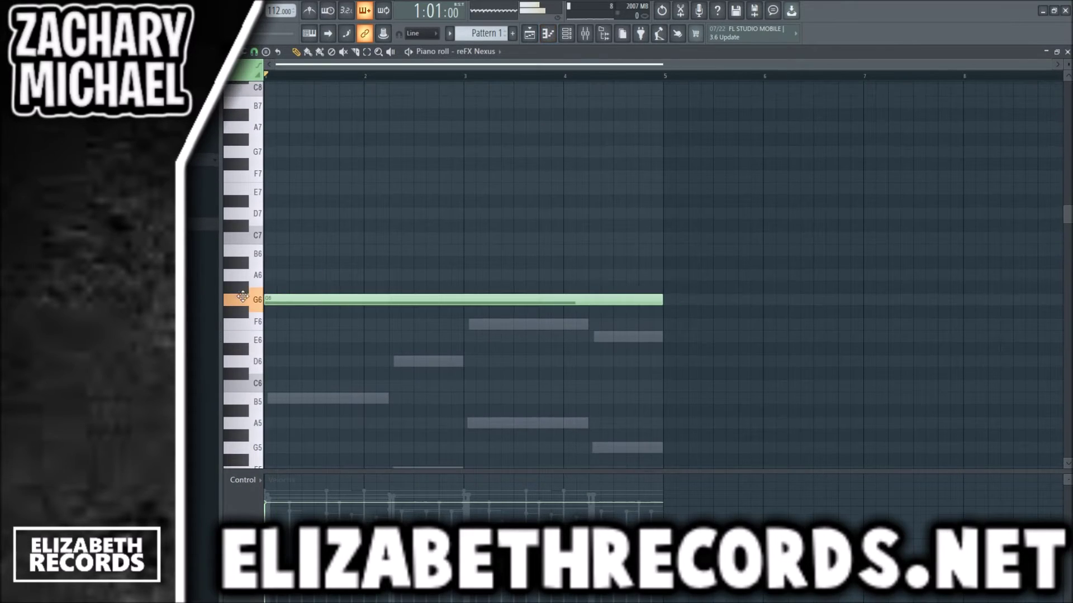
left_click_drag(662, 300, 434, 300)
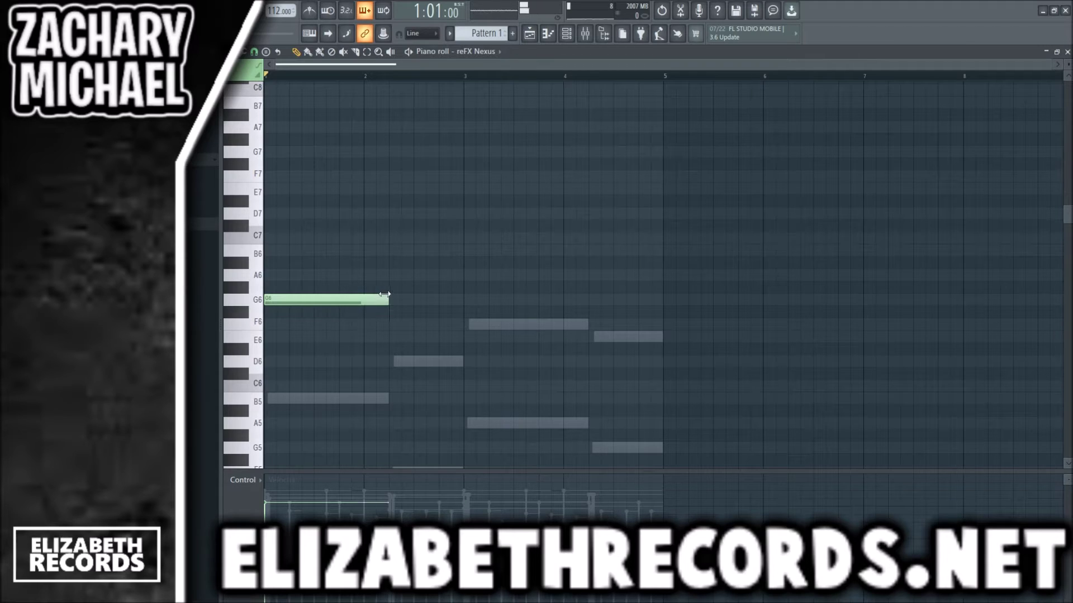
left_click(404, 361)
left_click(593, 337)
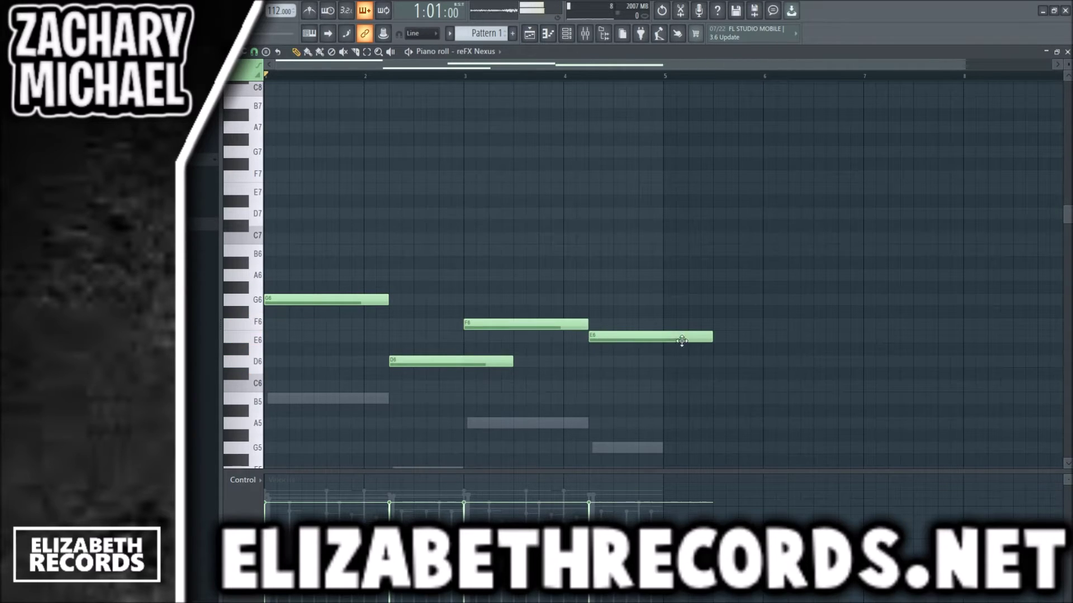
Play the pattern, return to the mixer, and lower the Nexus fader on Insert 8
key("space")
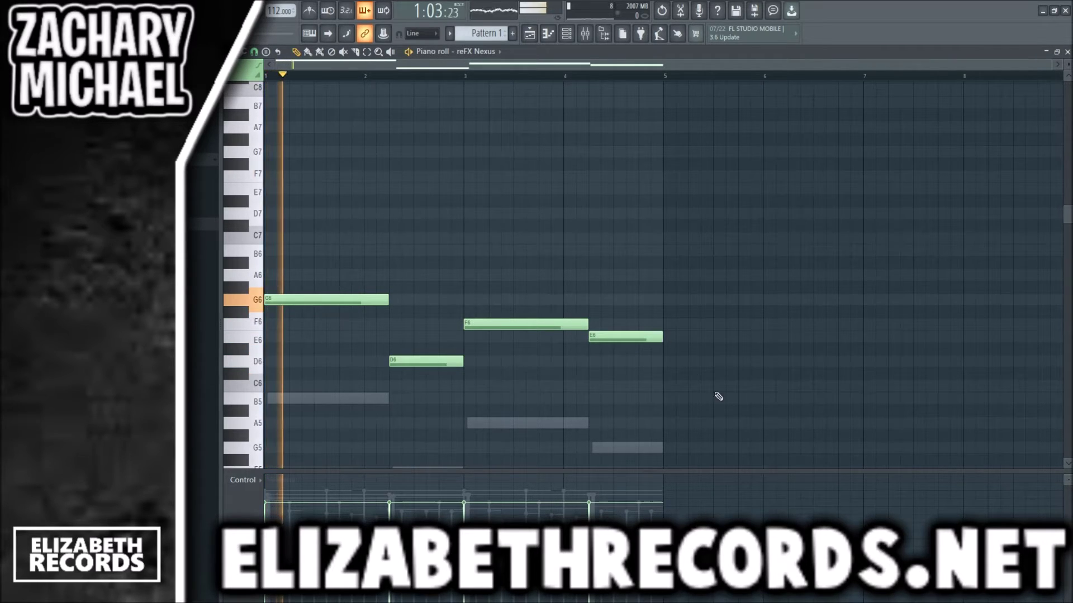
left_click_drag(722, 404, 369, 241)
scroll(446, 249, "up", 1)
left_click(446, 250, "ctrl")
key("F7")
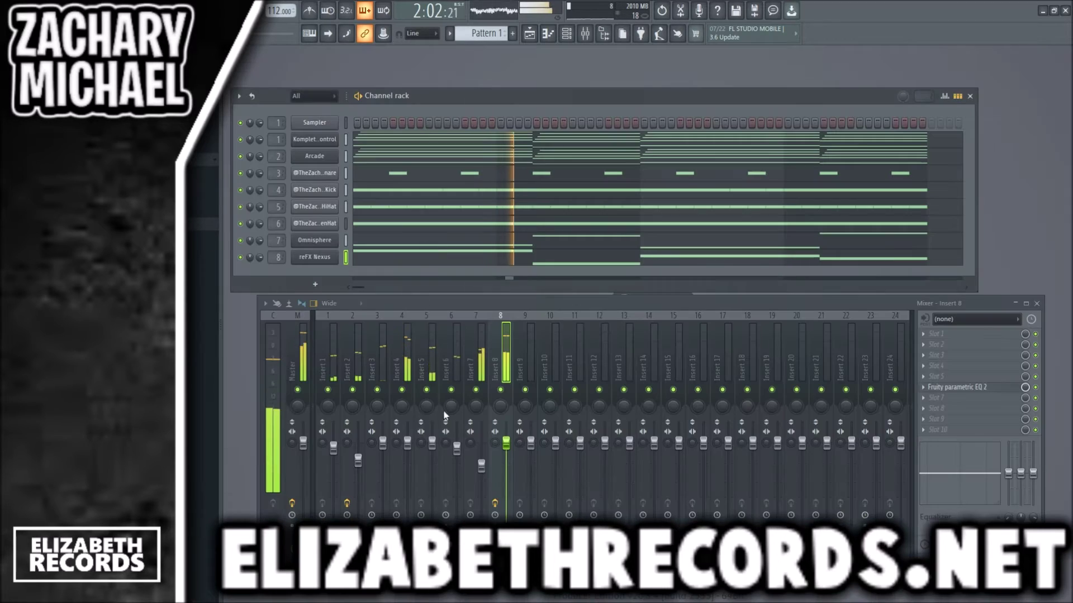
left_click_drag(507, 444, 507, 463)
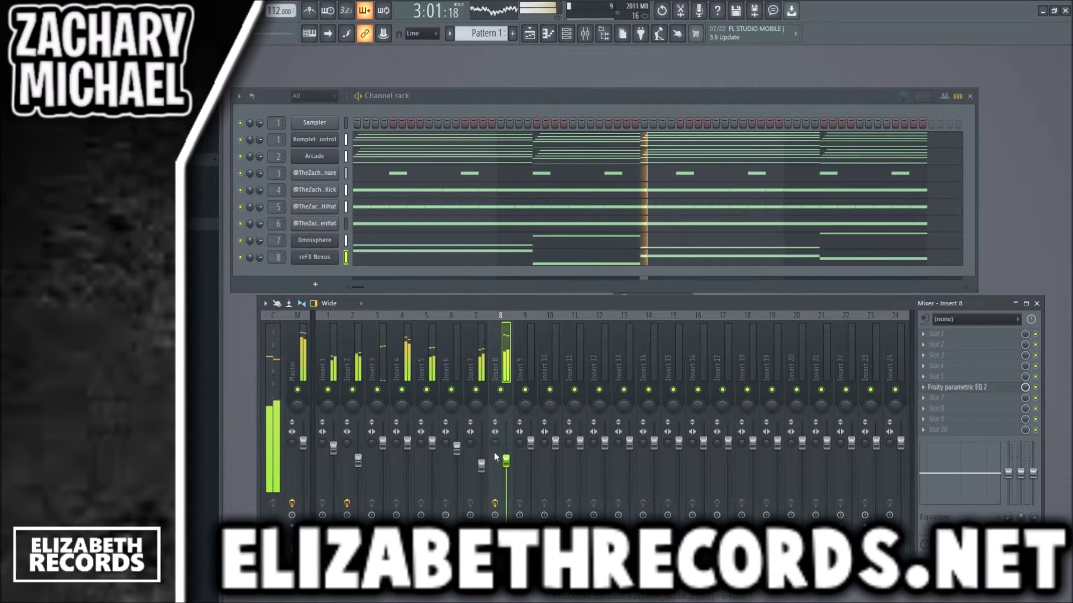
Solo Insert 1 and load ShaperBox 2 on it with the Time effect
left_click(298, 364)
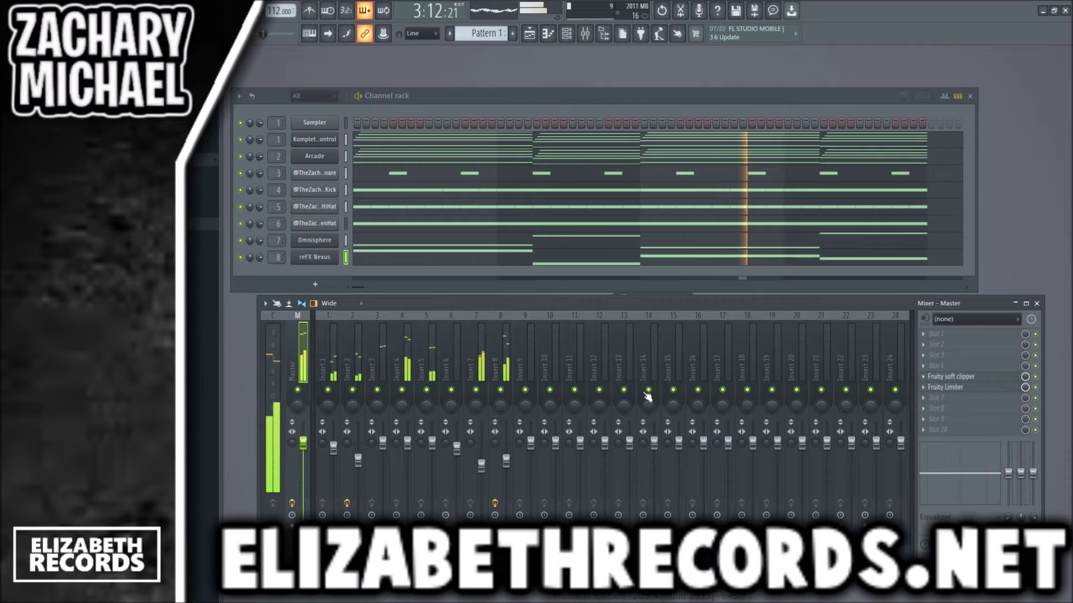
left_click(332, 393)
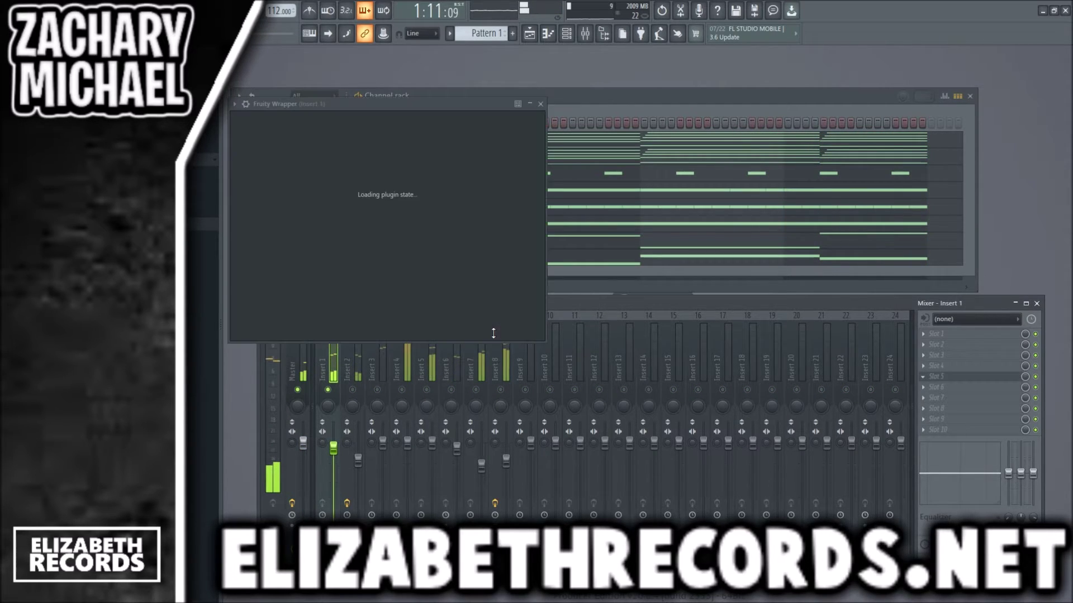
left_click(357, 211)
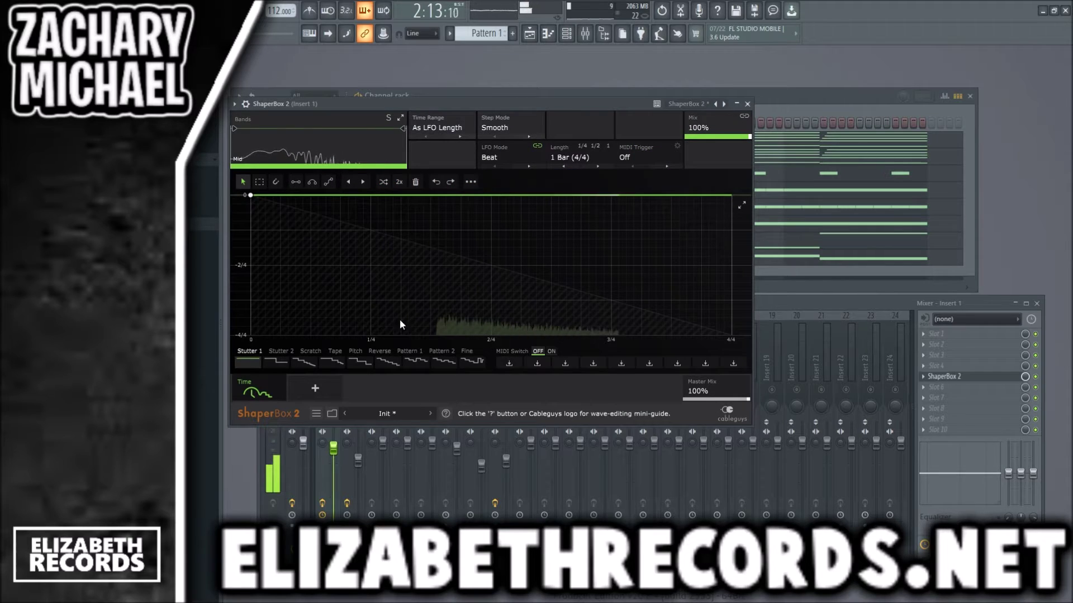
Choose the Pattern 2 wave in ShaperBox 2, reduce the Time effect's mix, and close the plugin
left_click(375, 353)
left_click(442, 363)
left_click_drag(722, 128, 722, 153)
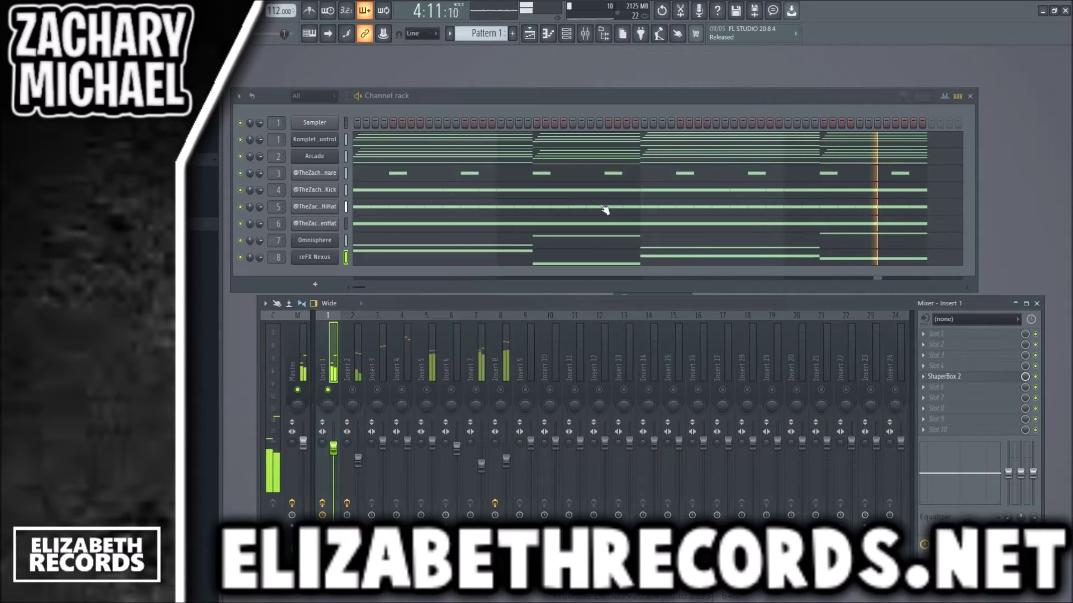
left_click(747, 103)
Bring Inserts 2, 8 and 7 into the soloed mix and balance their faders against Insert 1
left_click(353, 390)
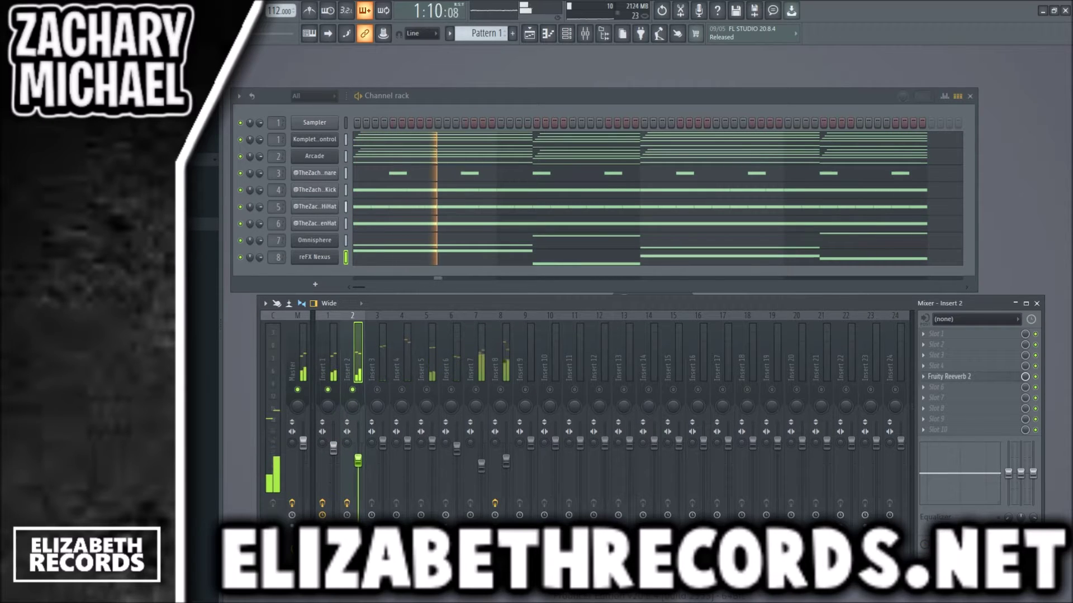
left_click(500, 382)
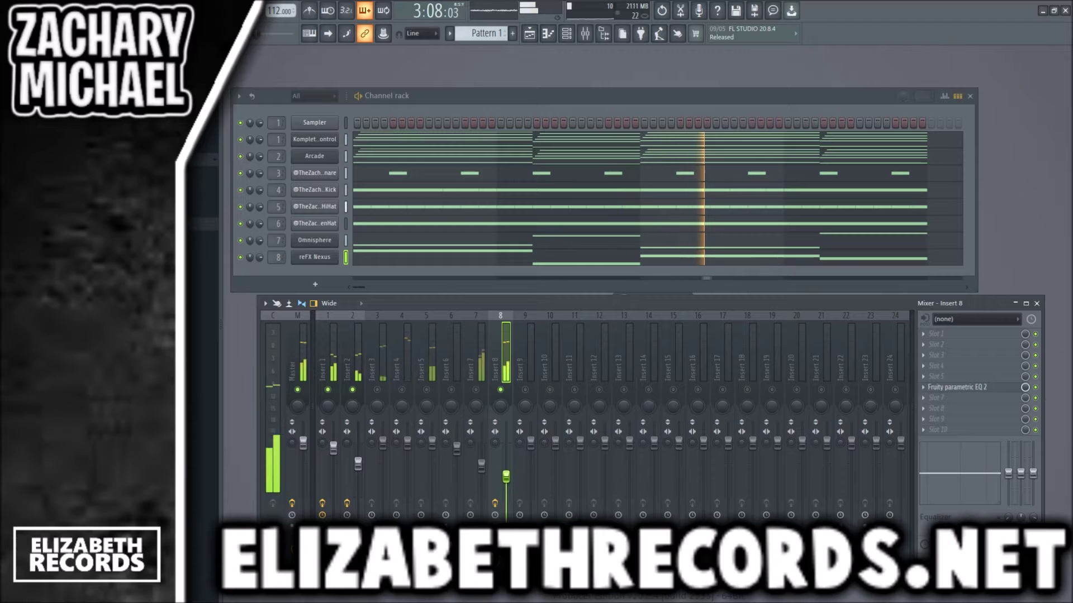
left_click(482, 468)
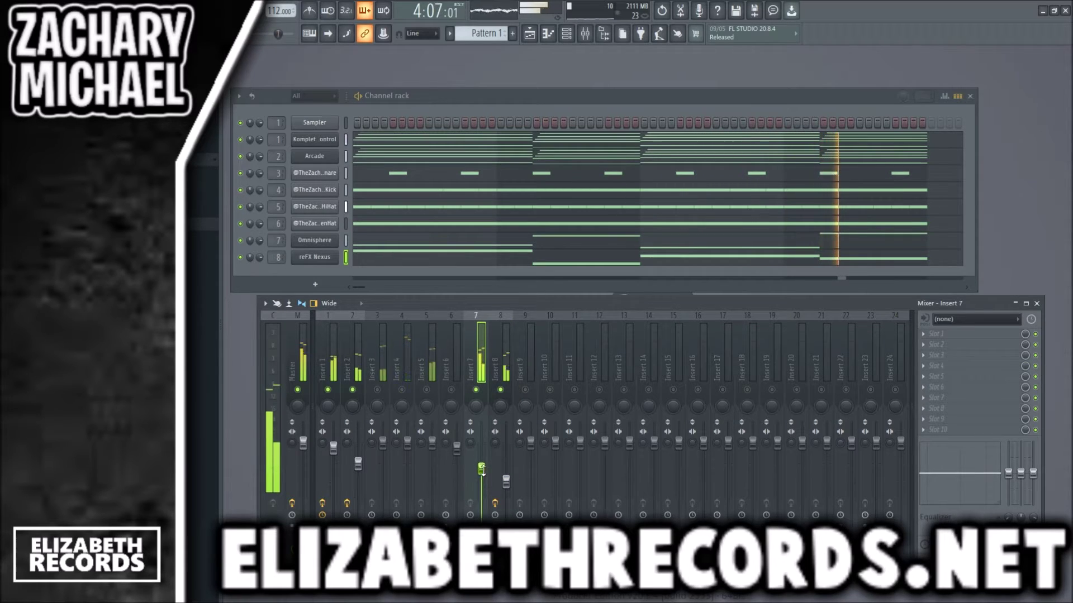
left_click_drag(484, 470, 458, 454)
Isolate the drums on Inserts 3 to 6 and slightly raise the snare and kick faders on Inserts 3 and 4
right_click(378, 390)
left_click(402, 391)
left_click(426, 391)
left_click(451, 391)
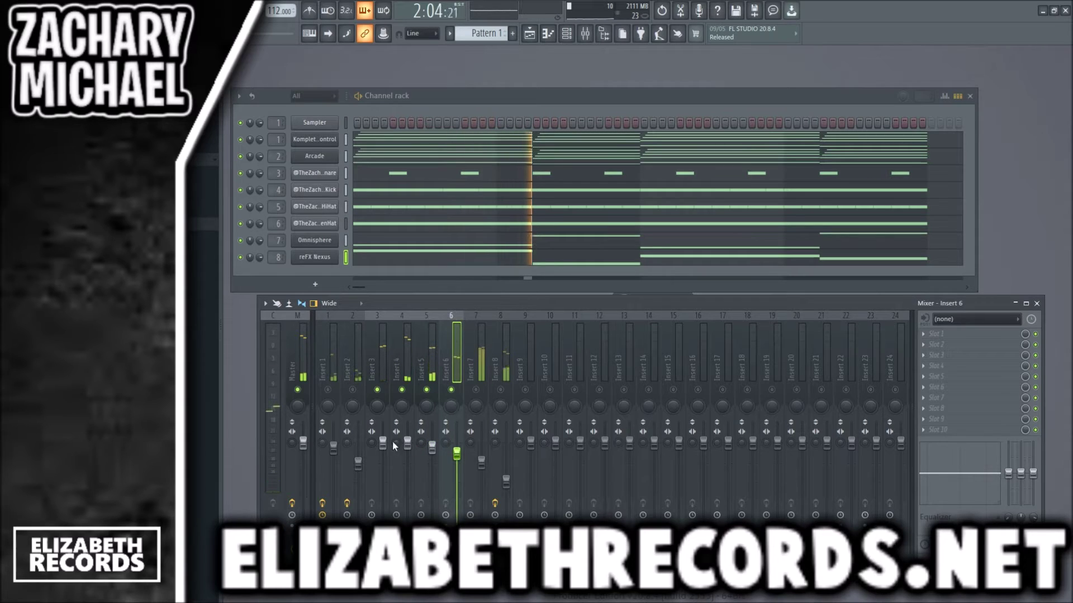
left_click_drag(383, 443, 382, 432)
left_click_drag(407, 443, 384, 439)
left_click(408, 437)
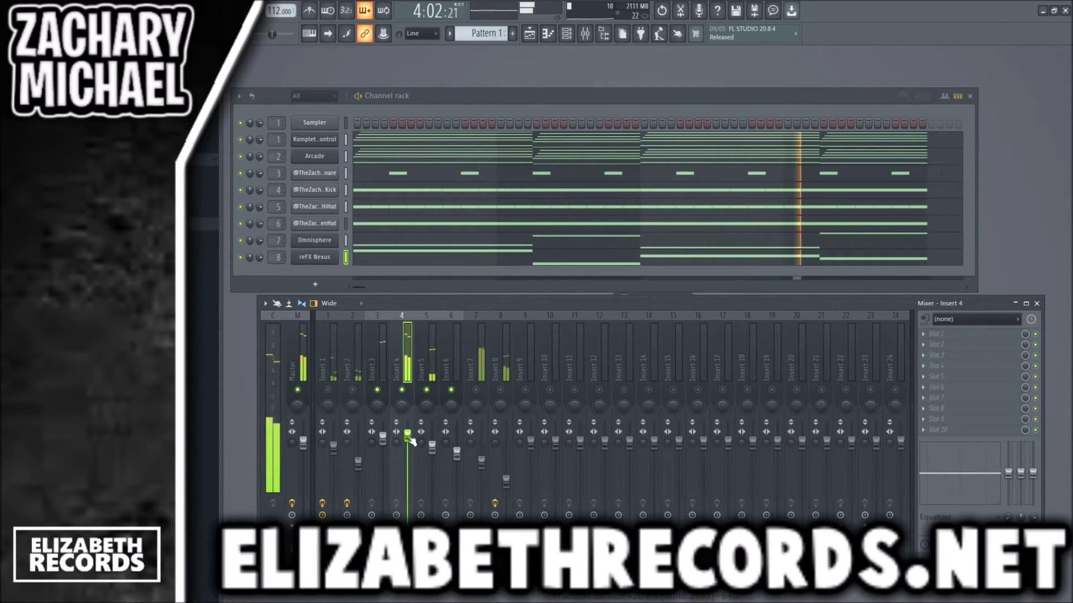
Return all inserts to the full mix, select the Master track, and close the mixer
right_click(402, 390)
left_click(300, 363)
key("F9")
Split Pattern 1 by channel and place the resulting instrument and drum patterns as clips in the playlist
right_click(501, 39)
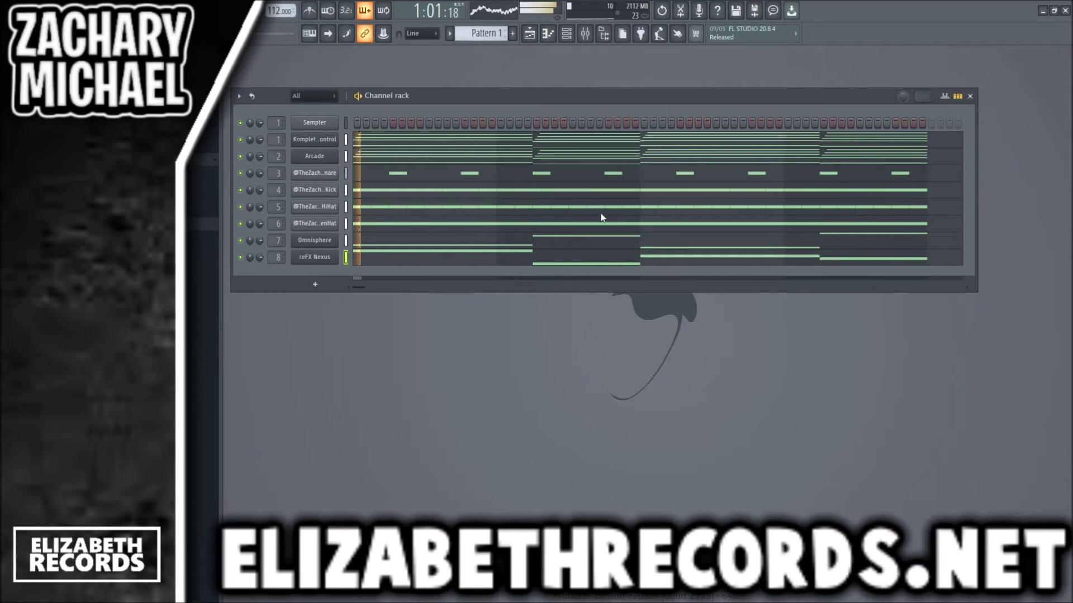
left_click(601, 216)
left_click(530, 35)
left_click_drag(534, 111, 403, 101)
key("Delete")
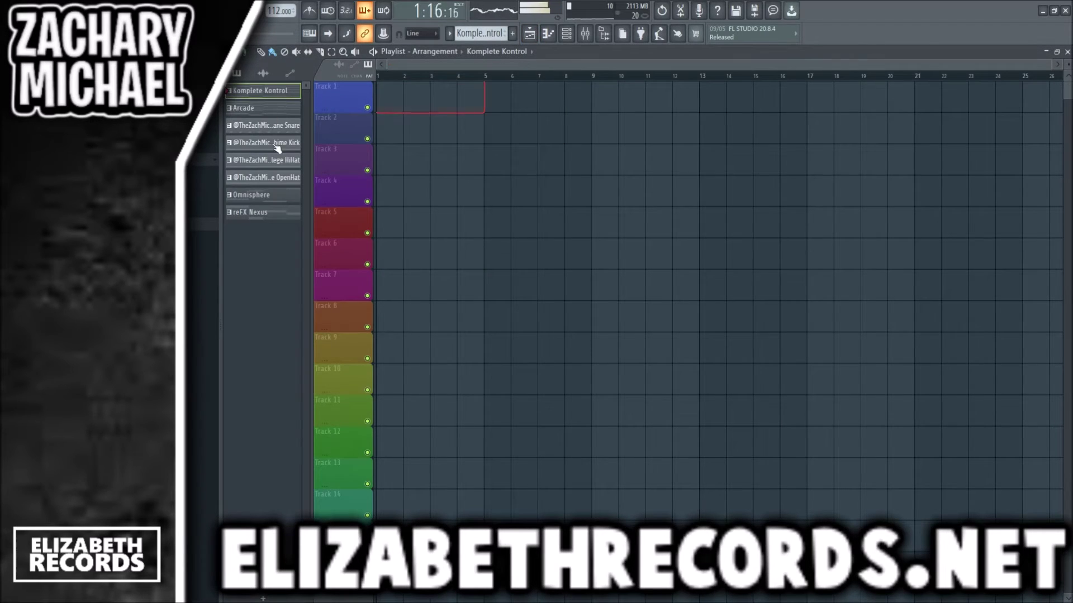
left_click(275, 177)
left_click(542, 163)
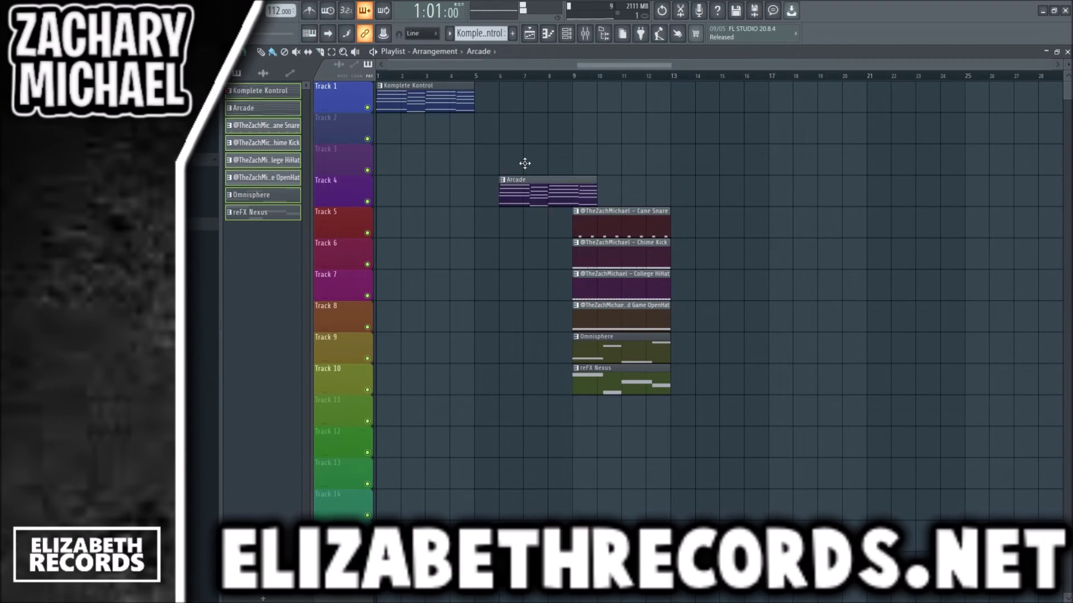
Duplicate the Komplete Kontrol and Arcade notes to eight bars, with their clips starting at bar 1 on Tracks 1 and 2
double_click(397, 100)
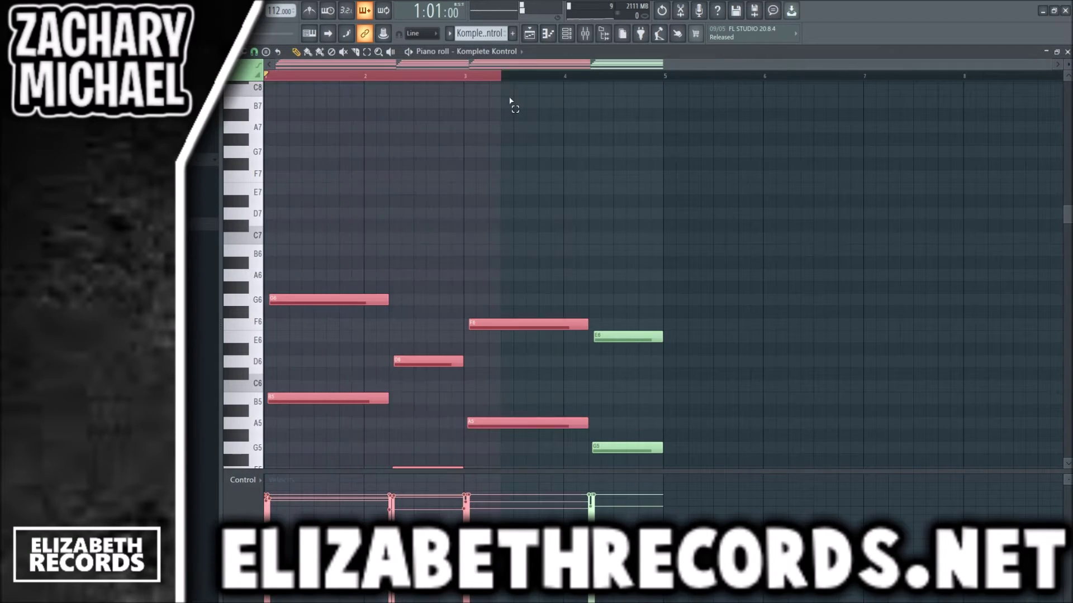
left_click_drag(509, 101, 665, 91)
key("ctrl+b")
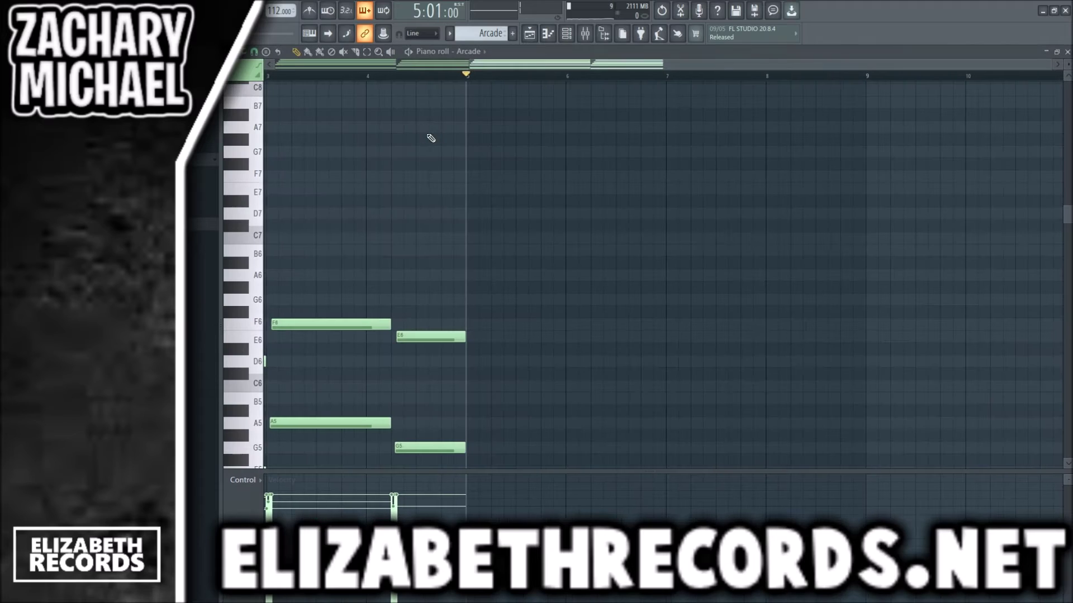
scroll(363, 112, "left", 3)
left_click_drag(269, 77, 666, 82)
key("ctrl+b")
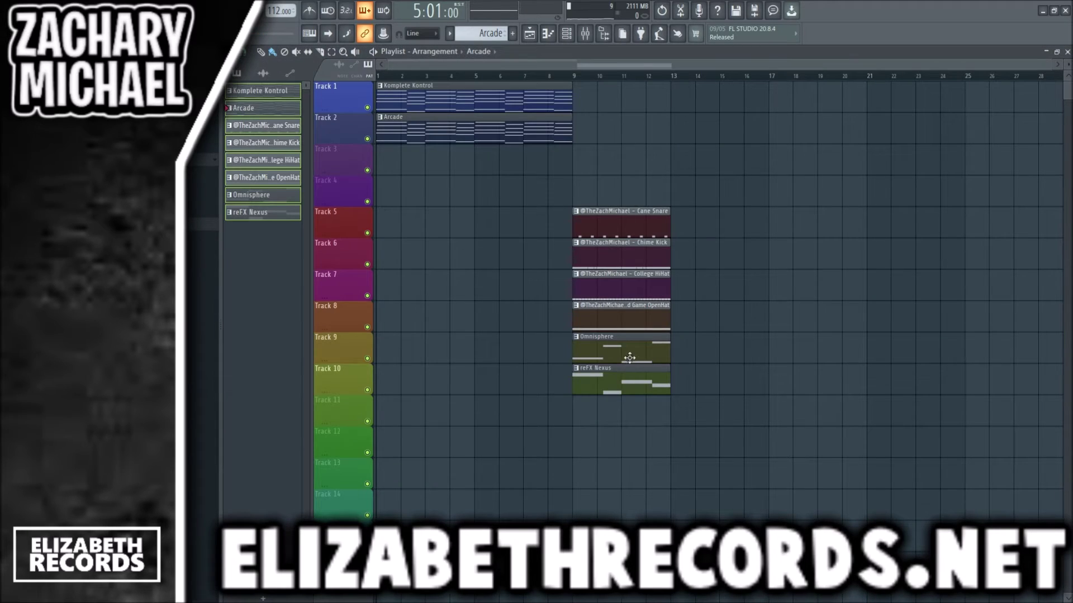
Move the Omnisphere and reFX Nexus clips to bar 1 on Tracks 3 and 4 and duplicate their notes to eight bars
left_click_drag(630, 358, 436, 167)
double_click(447, 167)
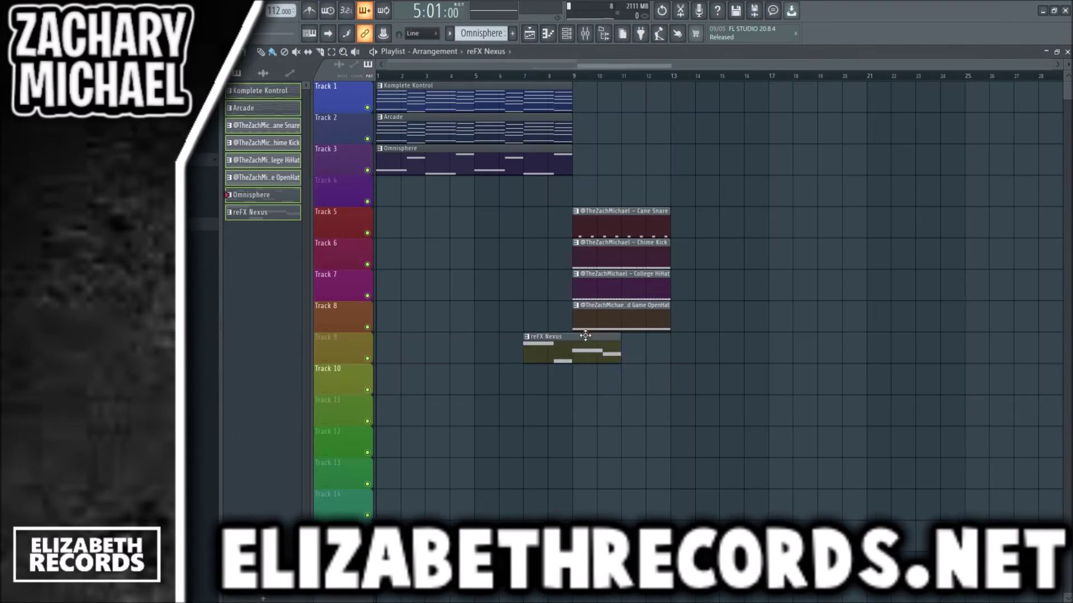
left_click_drag(585, 335, 438, 180)
double_click(430, 190)
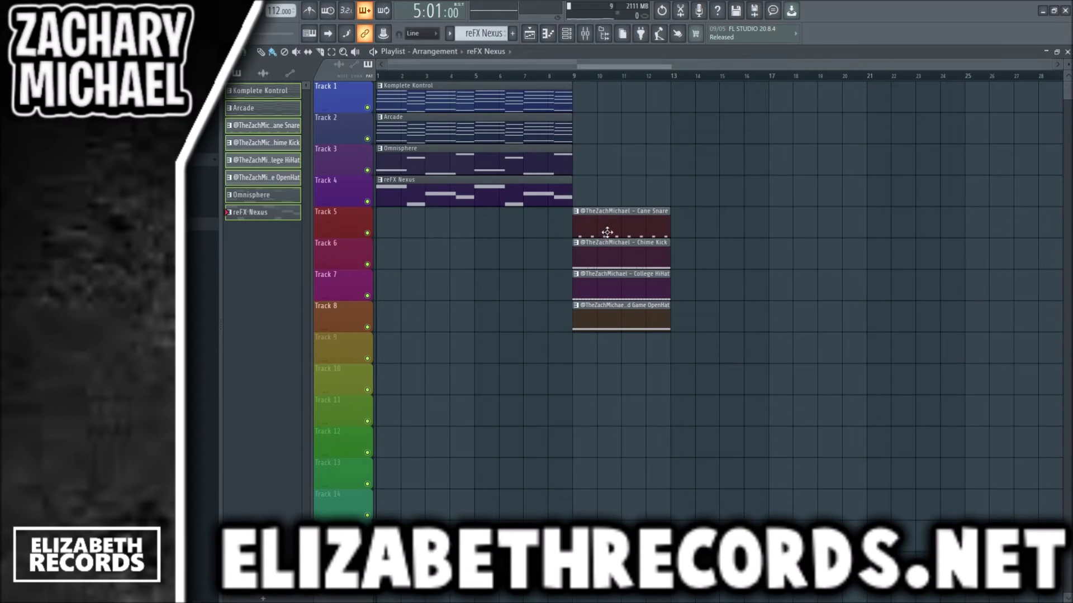
Move the Cane Snare and Chime Kick clips to bar 1 on Tracks 5 and 6 and duplicate their notes to eight bars
left_click_drag(609, 232, 433, 224)
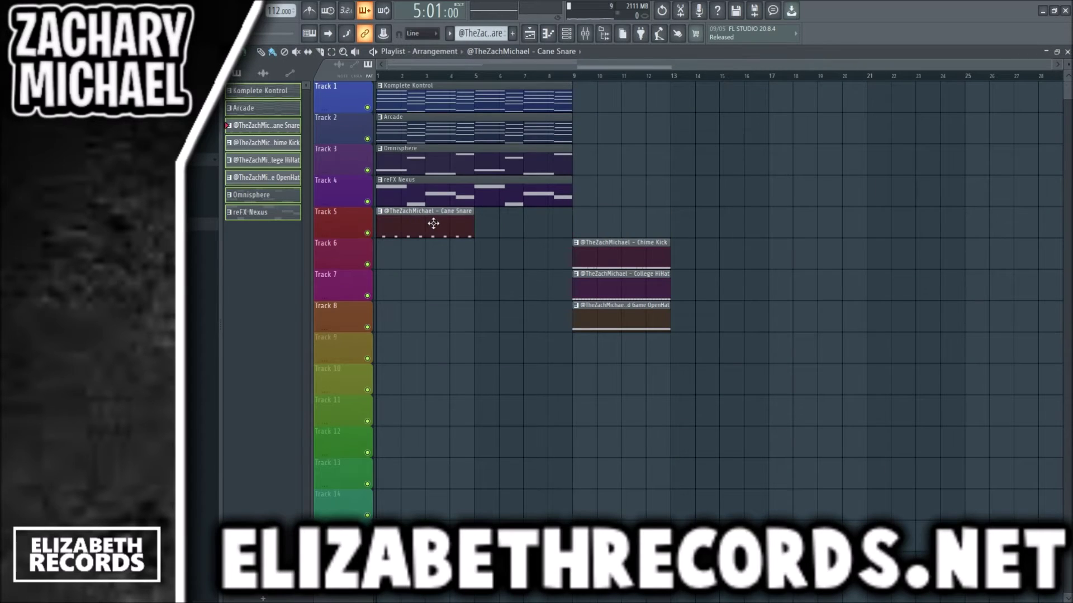
double_click(433, 223)
left_click_drag(270, 78, 668, 81)
key("ctrl+b")
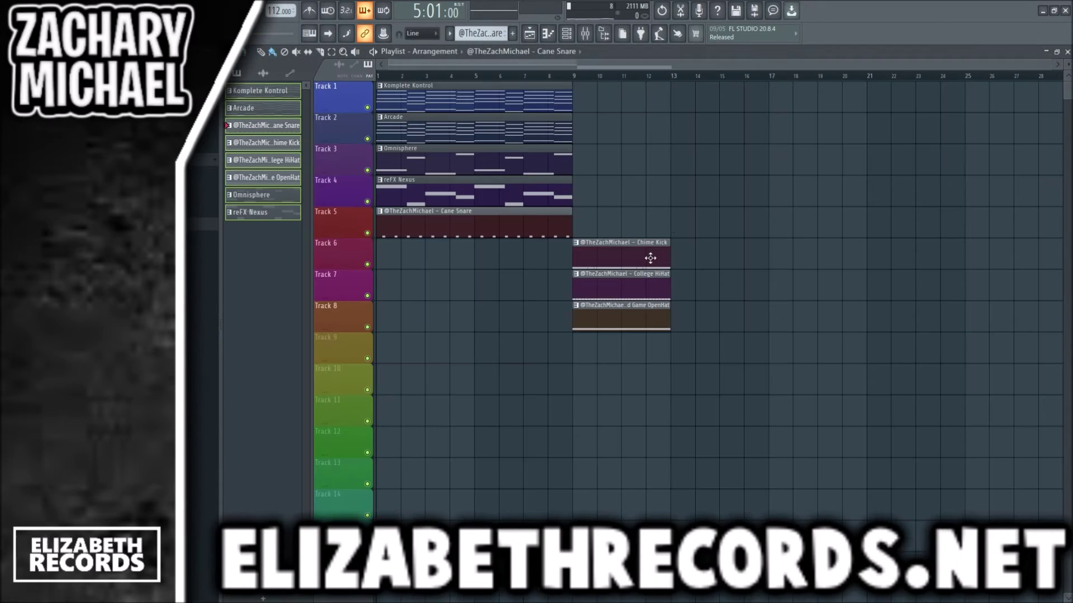
left_click_drag(646, 256, 402, 255)
double_click(402, 256)
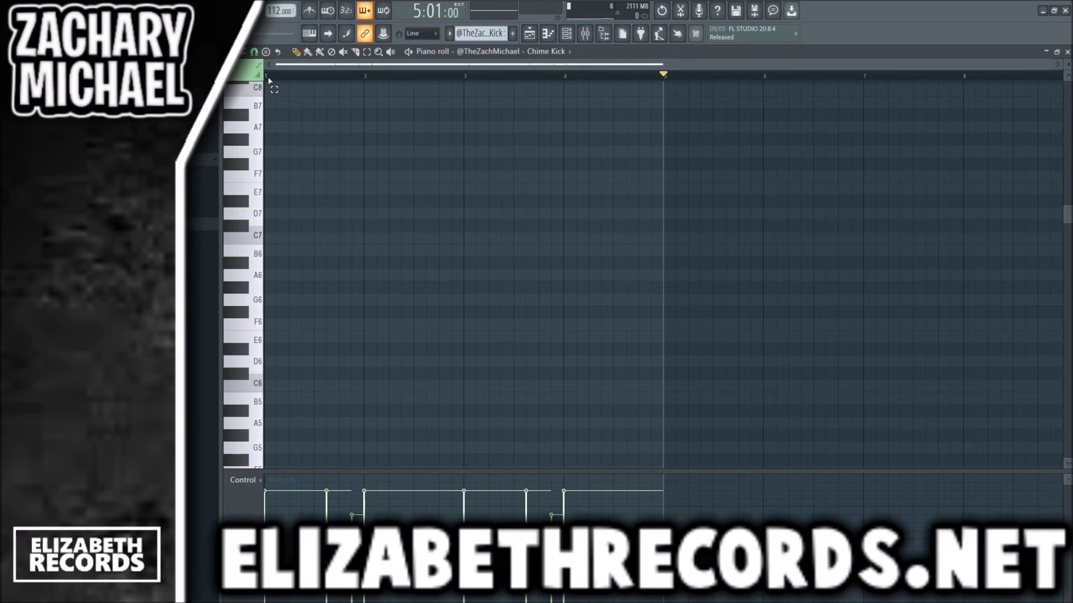
left_click_drag(268, 80, 685, 104)
key("ctrl+b")
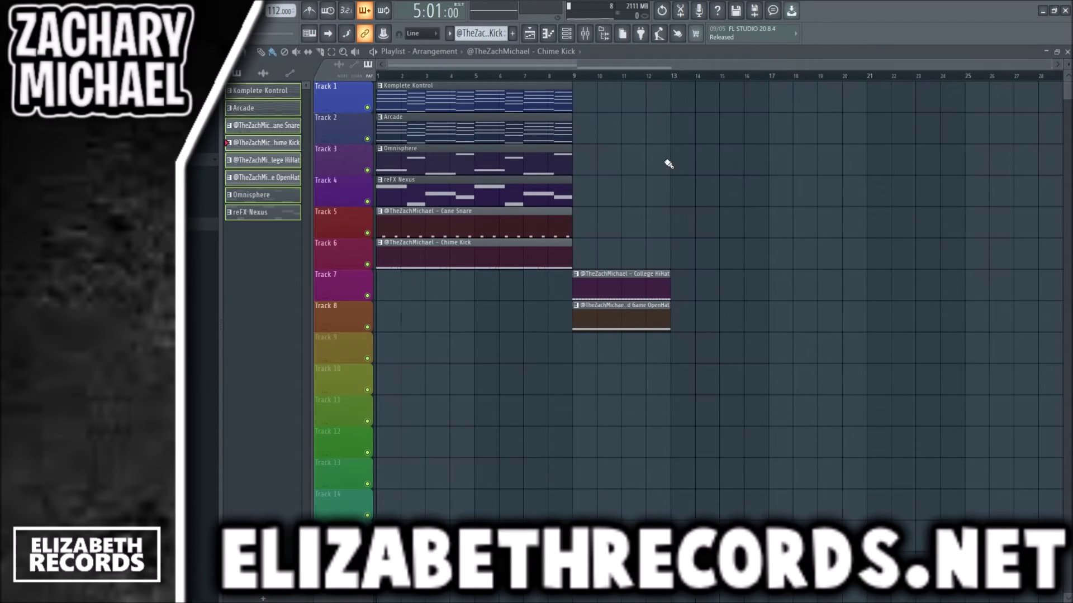
Move the College HiHat and End Game OpenHat clips to bar 1 on Tracks 7 and 8 and duplicate their notes to eight bars
left_click_drag(641, 285, 446, 284)
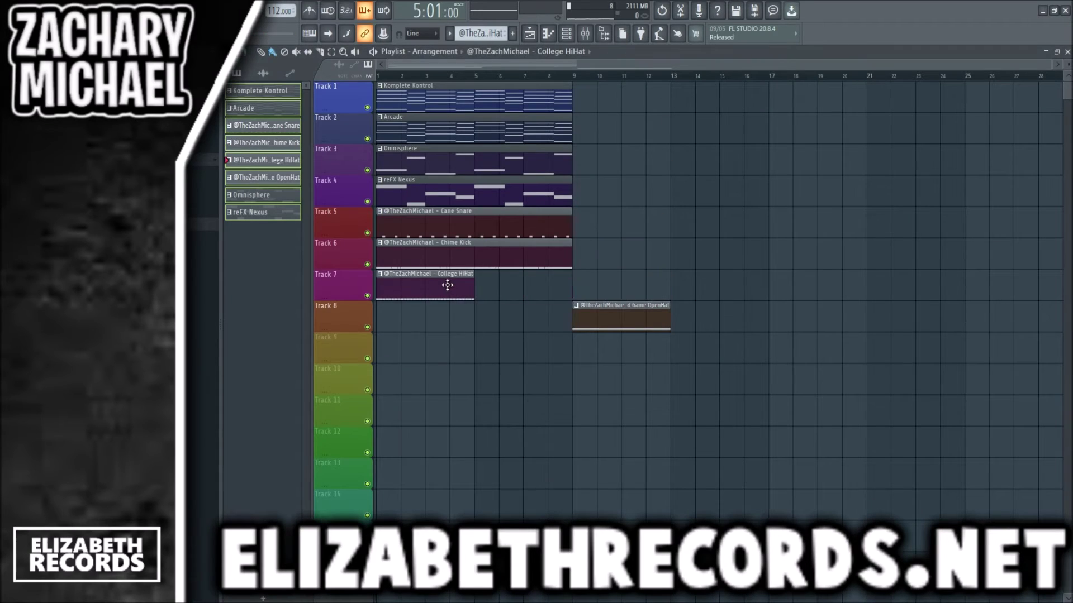
double_click(447, 285)
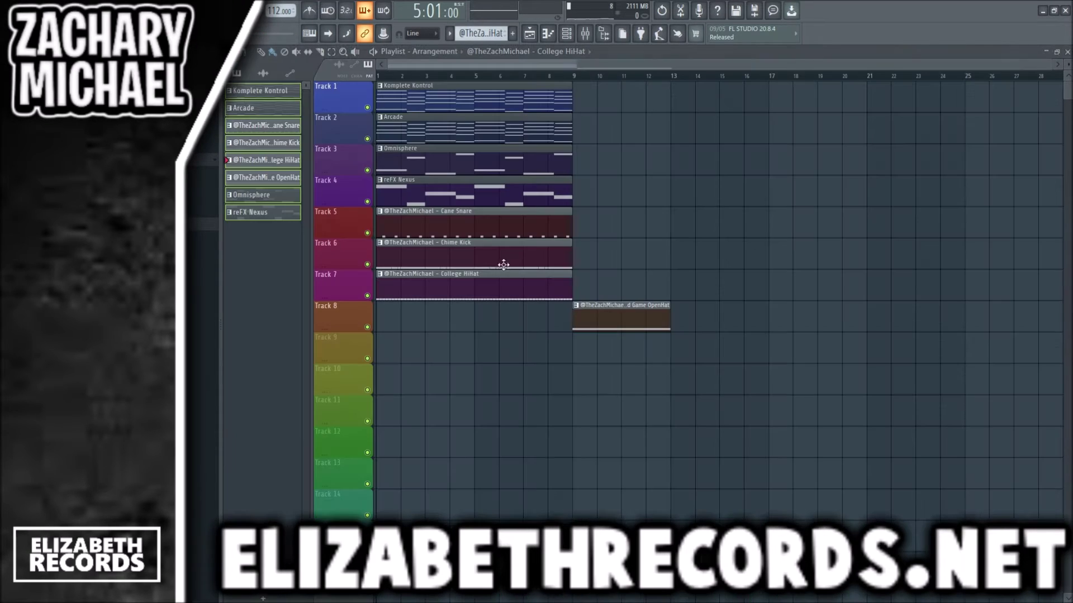
left_click_drag(604, 314, 408, 314)
double_click(412, 314)
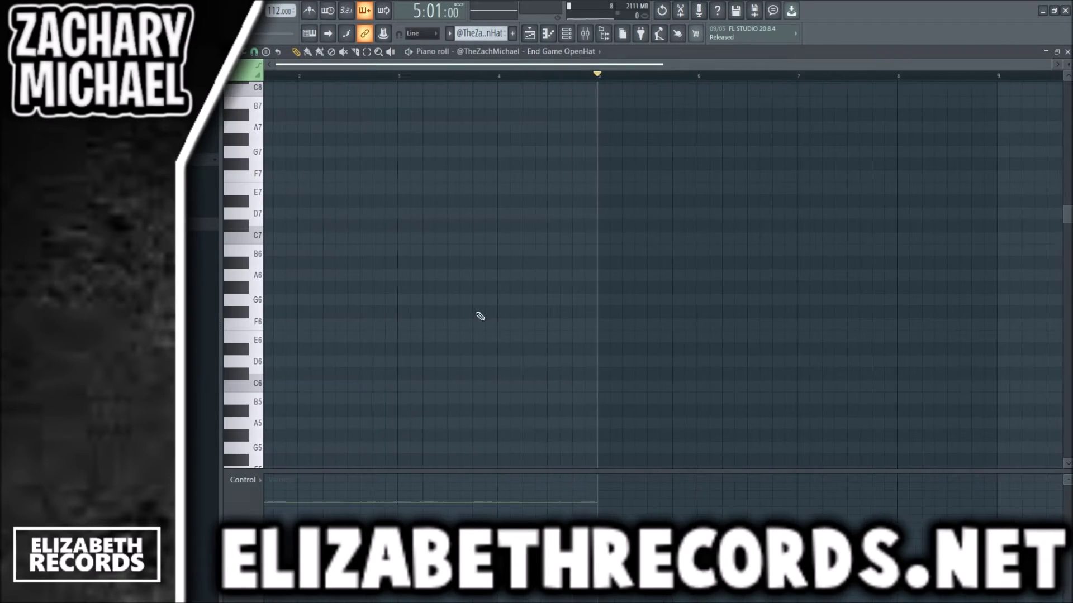
key("ctrl+b")
Select all playlist clips and repeat the eight-bar section until the arrangement reaches bar 89
scroll(525, 291, "down", 3)
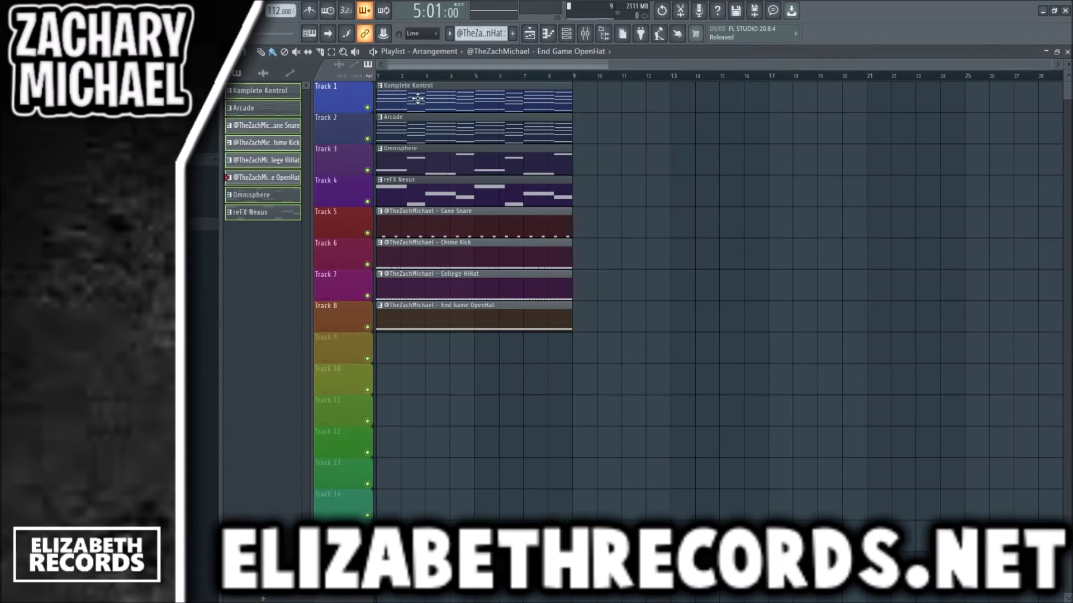
key("ctrl+a")
key("ctrl+b")
key("ctrl+b")
key("ctrl+b")
key("ctrl+b")
key("ctrl+b")
key("ctrl+b")
key("ctrl+b")
key("ctrl+b")
key("ctrl+b")
key("ctrl+b")
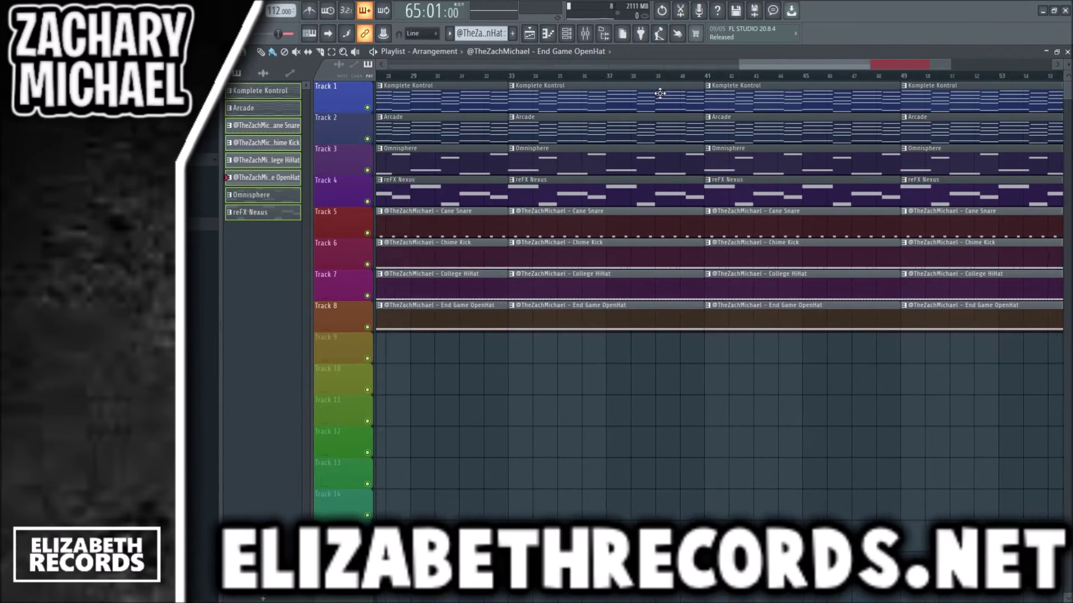
key("ctrl+d")
Delete the first eight-bar clip on each of the eight playlist tracks
scroll(799, 86, "down", 5)
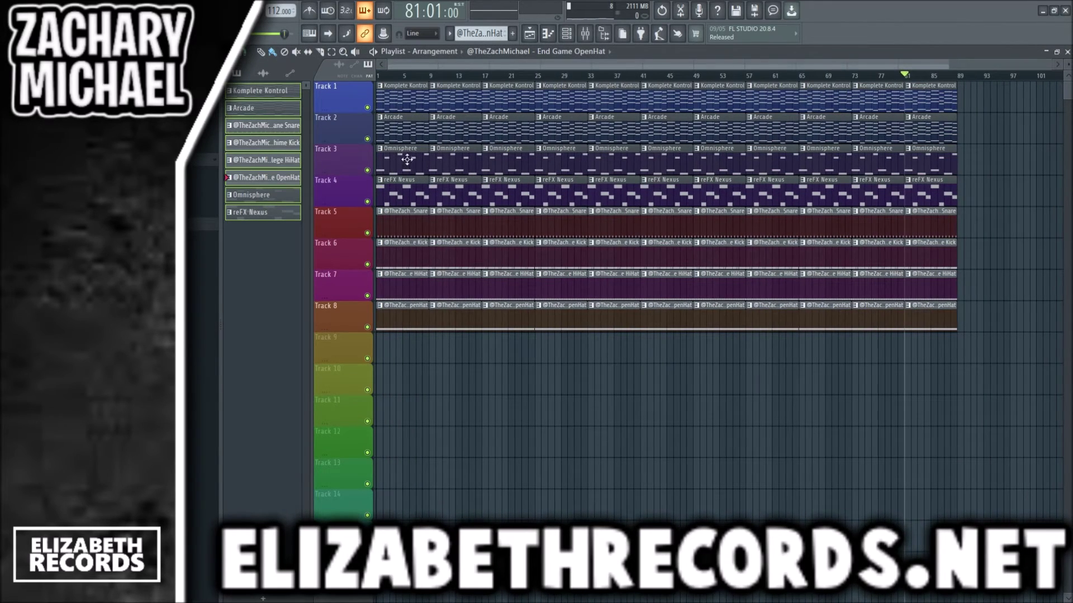
right_click(404, 190)
right_click(404, 223)
right_click(404, 254)
right_click(403, 286)
right_click(403, 316)
right_click(400, 160)
right_click(396, 106)
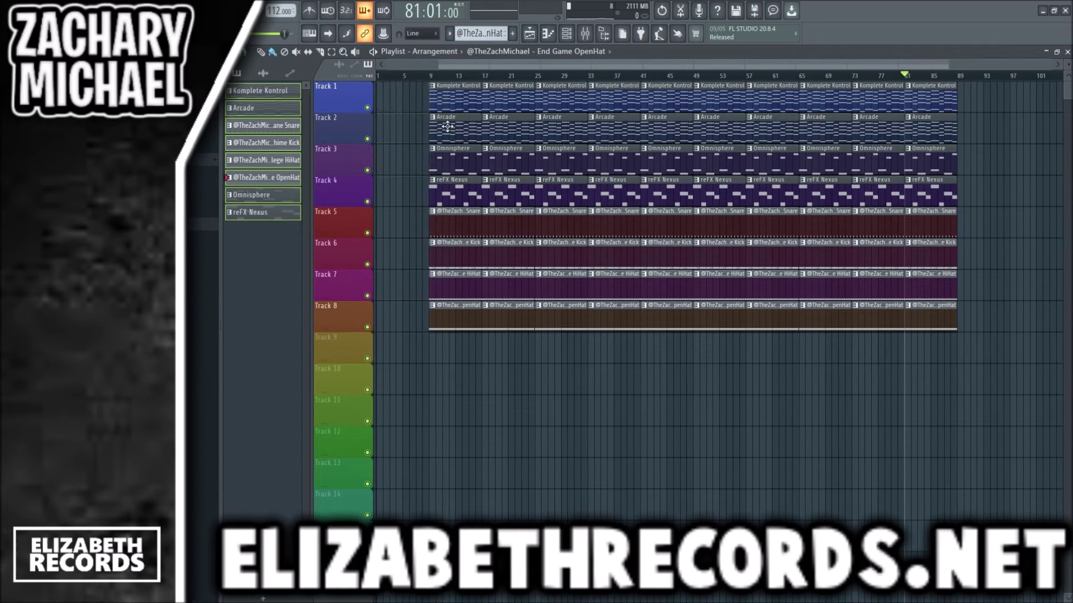
Build a four-bar intro of Komplete Kontrol and Arcade at bar 1, with the full arrangement starting at bar 5
left_click_drag(461, 88, 409, 85)
left_click_drag(449, 125, 953, 390)
right_click(389, 99)
right_click(391, 128)
left_click_drag(506, 104, 417, 91)
left_click(396, 174, "ctrl")
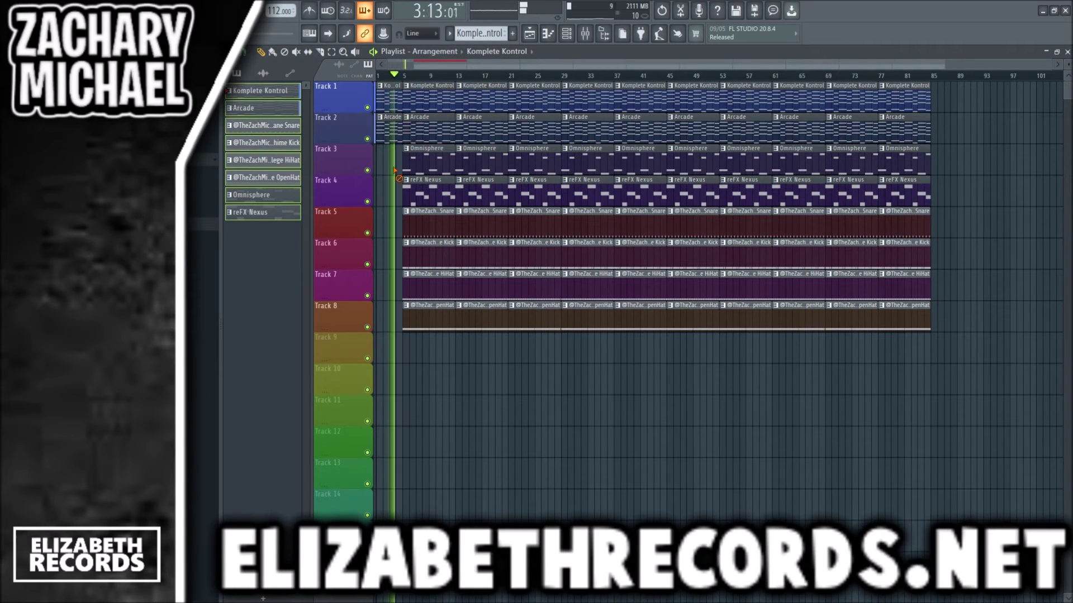
scroll(403, 168, "up", 3)
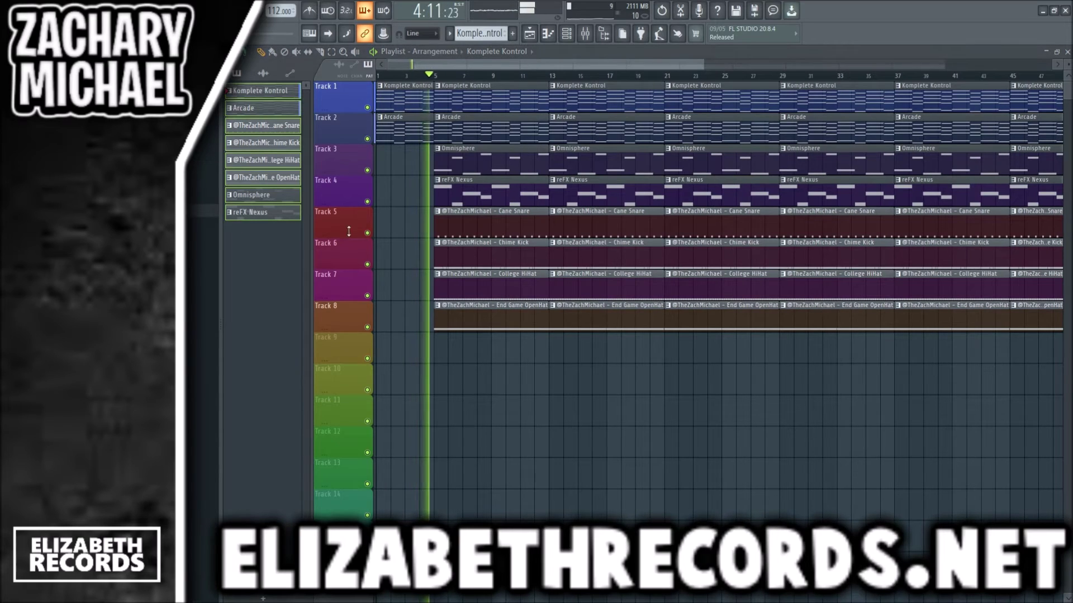
key("space")
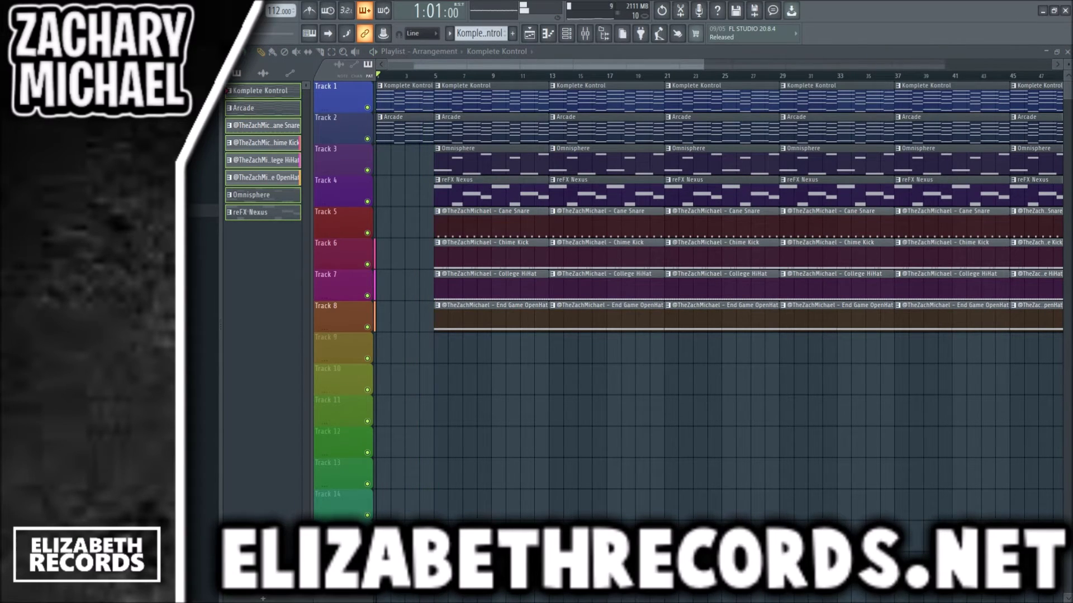
Add the Riser [Fresh Air] sample at bar 1 on Track 9, set its stretch mode to e3 generic, and adjust its pitch and volume
left_click_drag(386, 357, 386, 354)
double_click(414, 352)
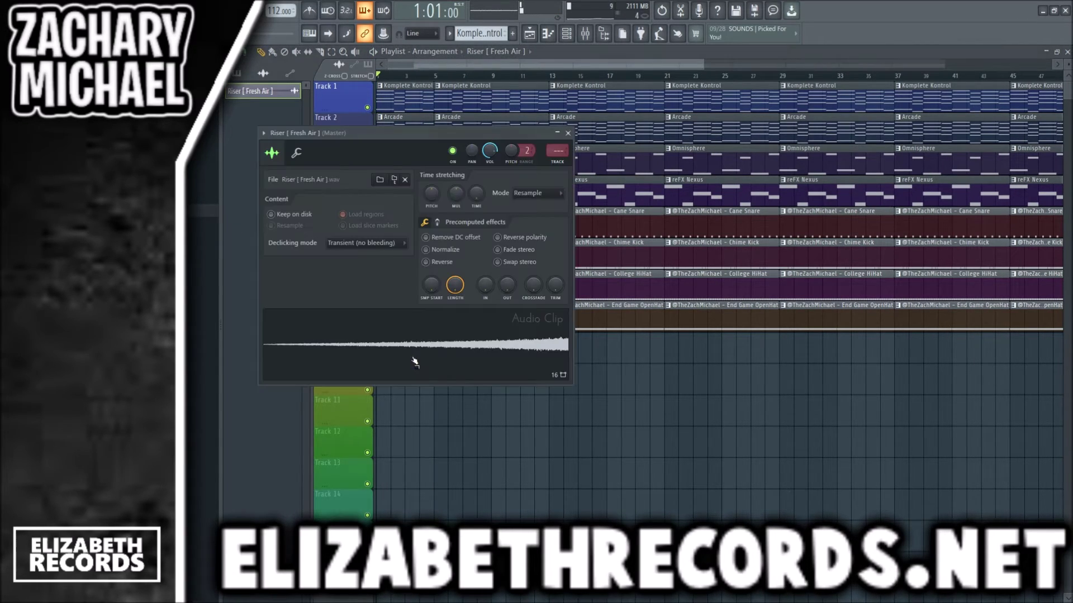
left_click_drag(385, 142, 686, 263)
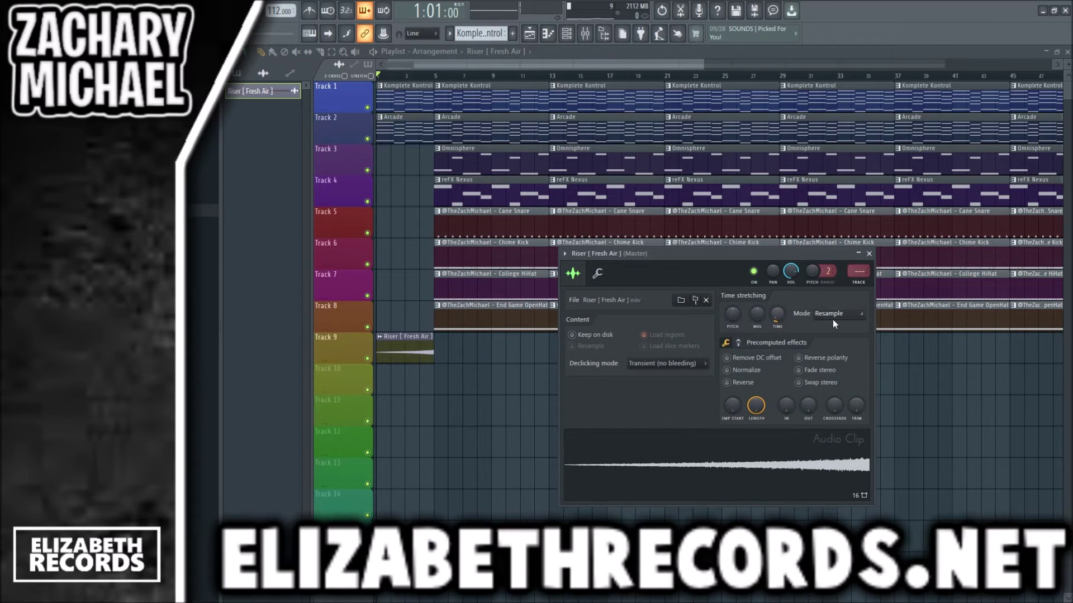
left_click_drag(792, 294, 776, 352)
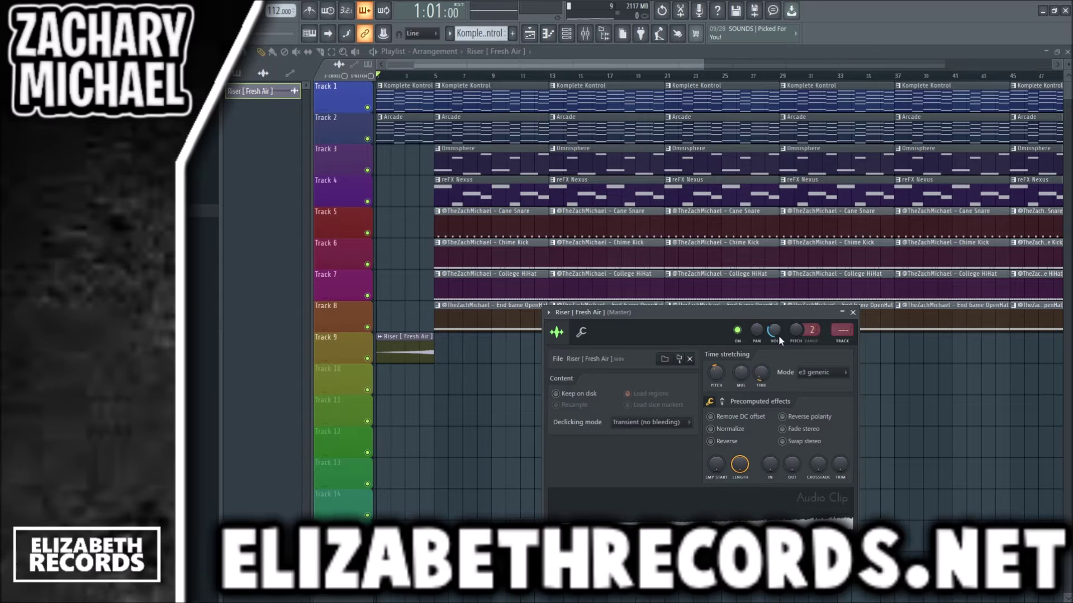
key("Escape")
left_click(404, 77)
key("space")
Delete the Omnisphere, snare, kick, hi-hat and open-hat clips from bars 5 to 12
scroll(481, 395, "down", 3)
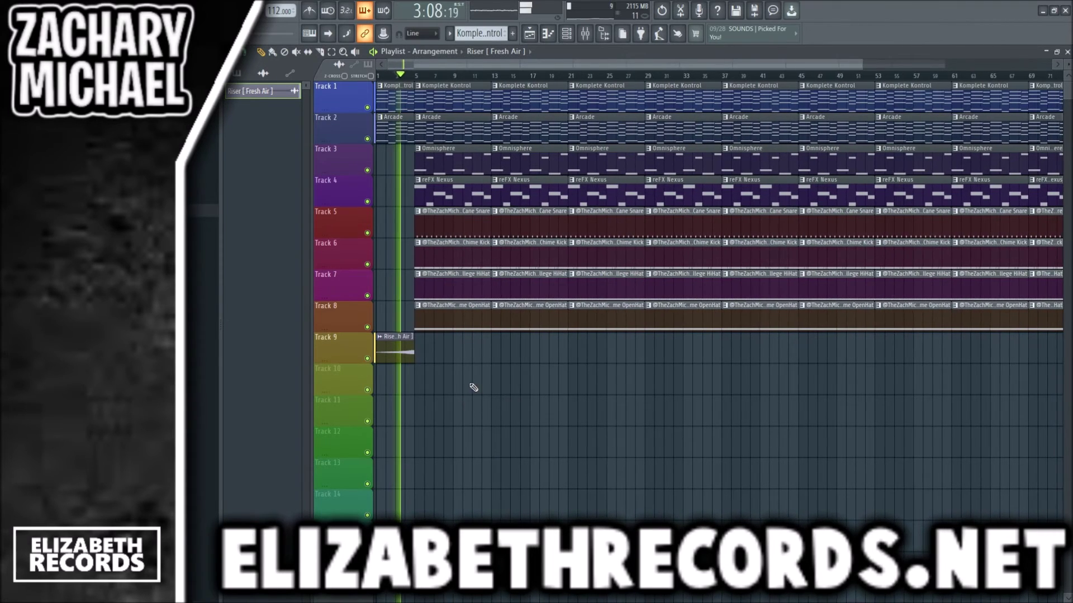
right_click(452, 164)
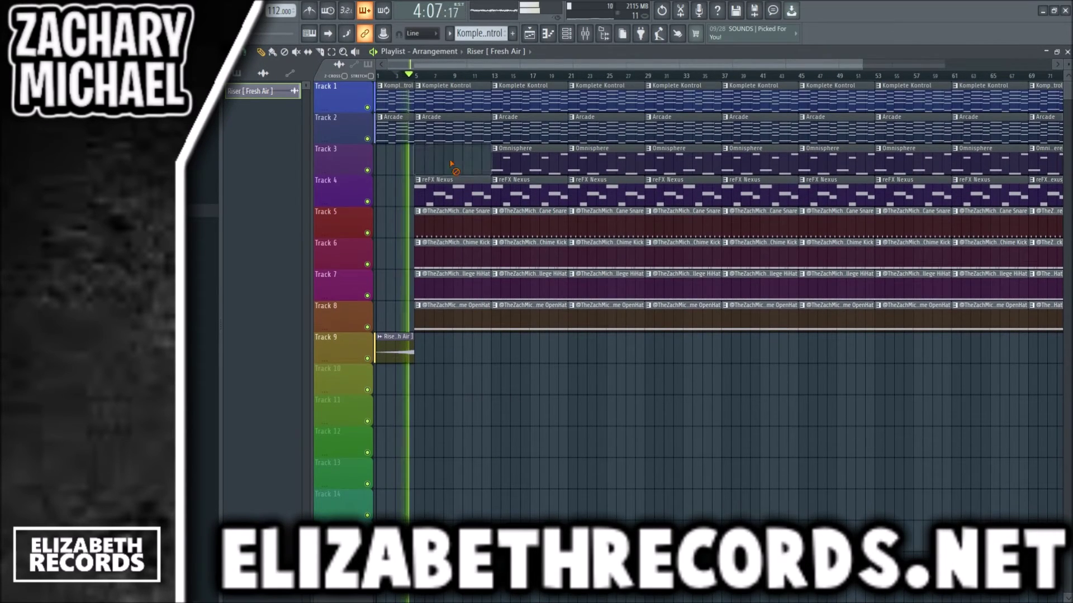
right_click(453, 223)
right_click(453, 255)
right_click(457, 286)
right_click(464, 318)
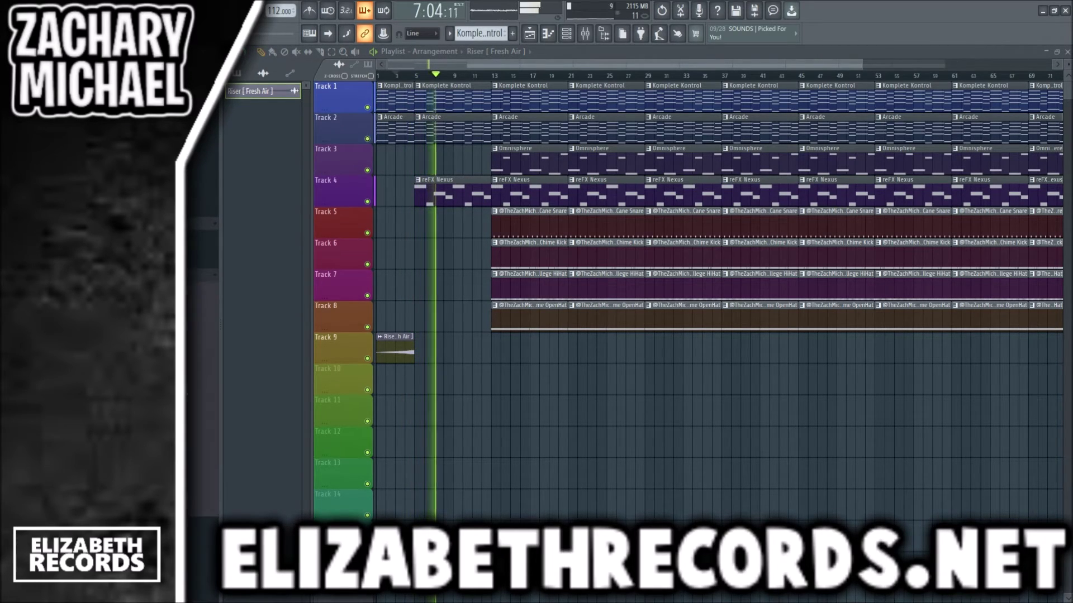
Add the Tsunami Dropper sample at bar 5 on Track 10, stretch it to eight bars in e3 generic mode, and lower its volume
left_click_drag(416, 382, 418, 381)
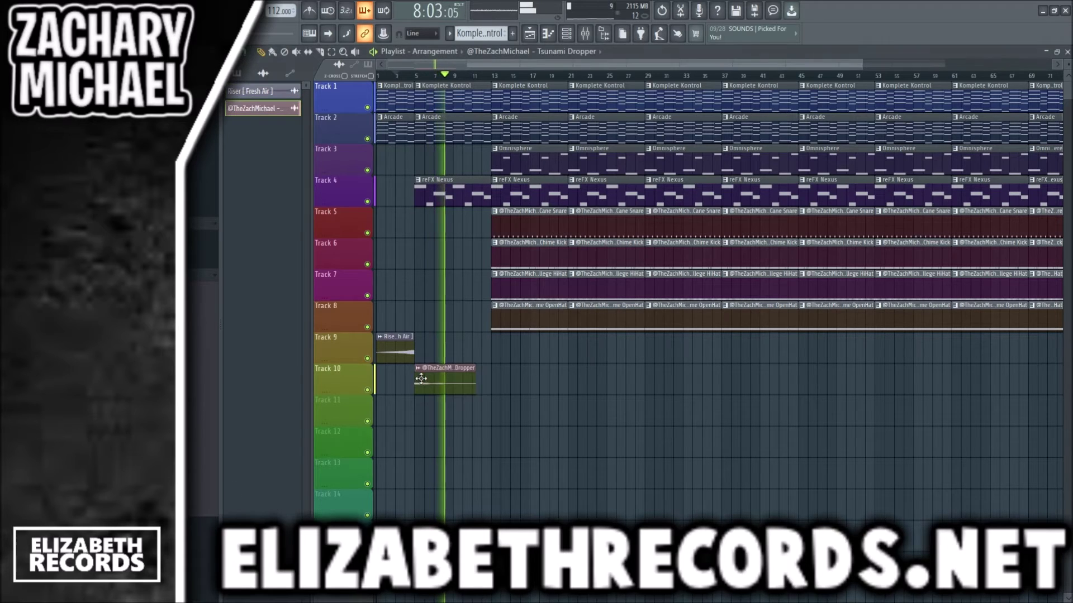
double_click(423, 376)
left_click_drag(449, 176, 794, 291)
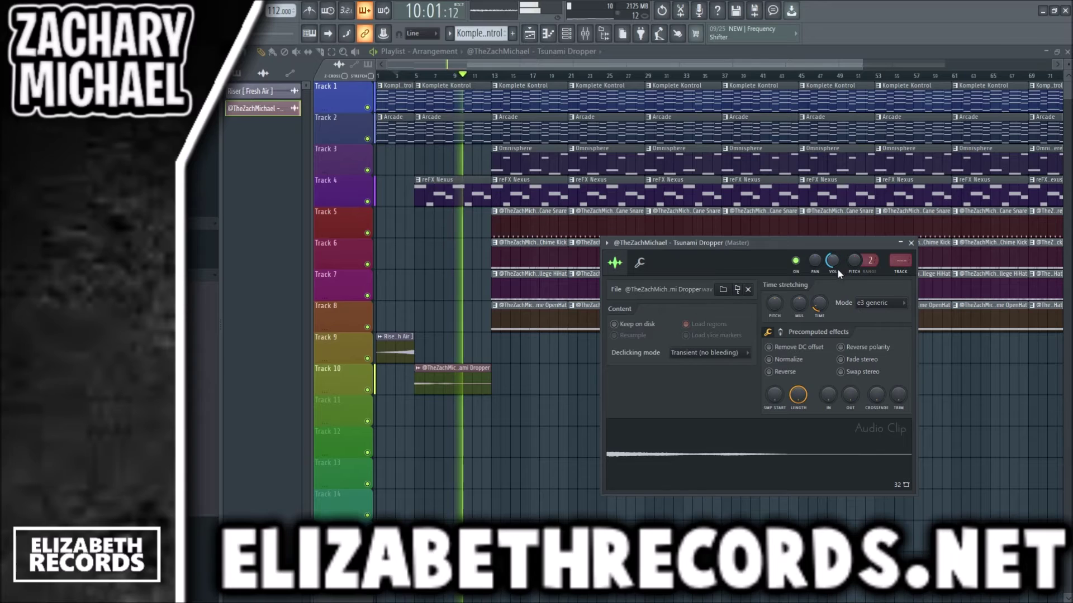
left_click(910, 243)
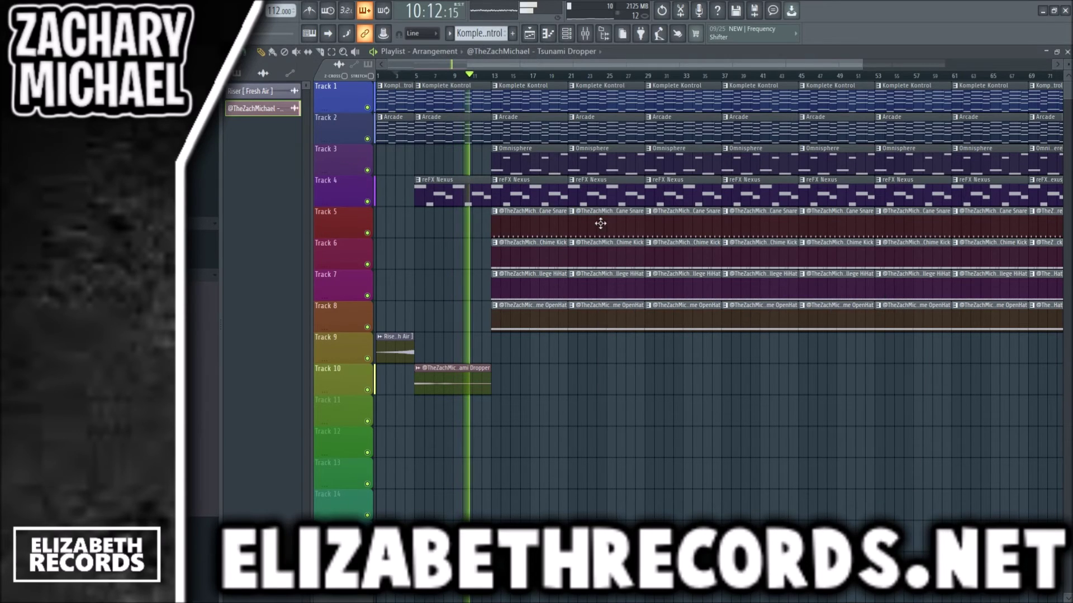
Replay from bar 5 while adjusting the Tsunami Dropper's pitch and setting its time-stretching mode to Stretch
left_click(417, 75)
double_click(433, 380)
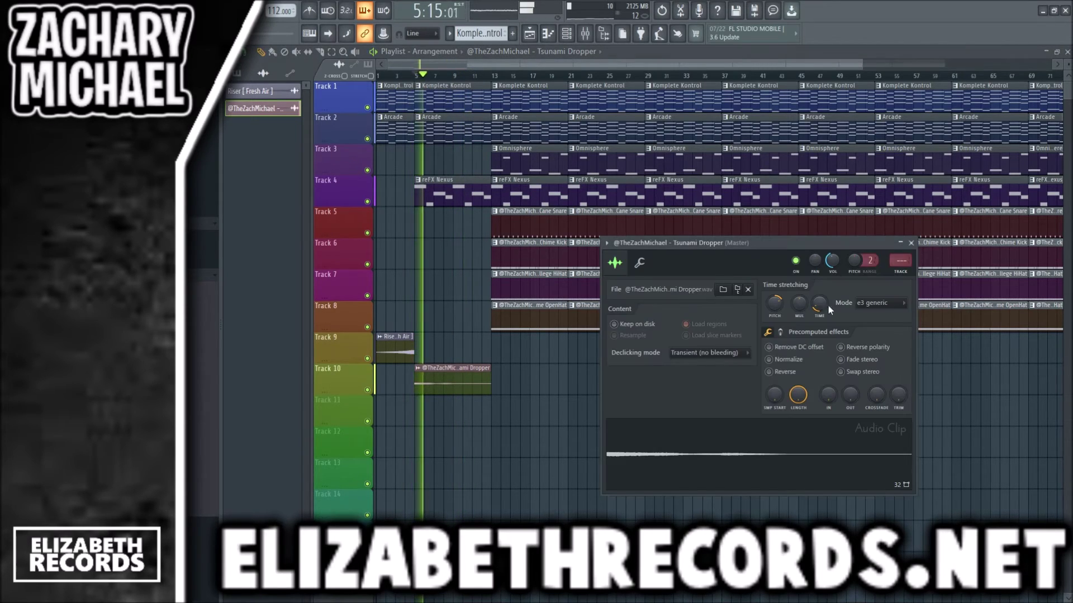
key("space")
key("space")
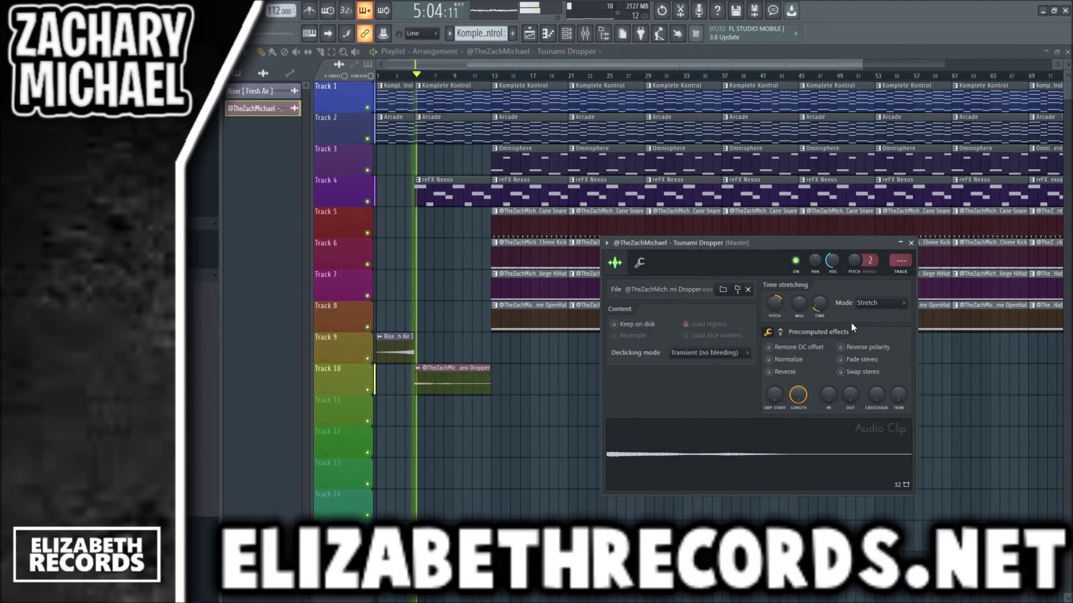
right_click(580, 401)
Place another Riser [Fresh Air] clip at bar 9 on Track 9, leading into bar 13
left_click(400, 345)
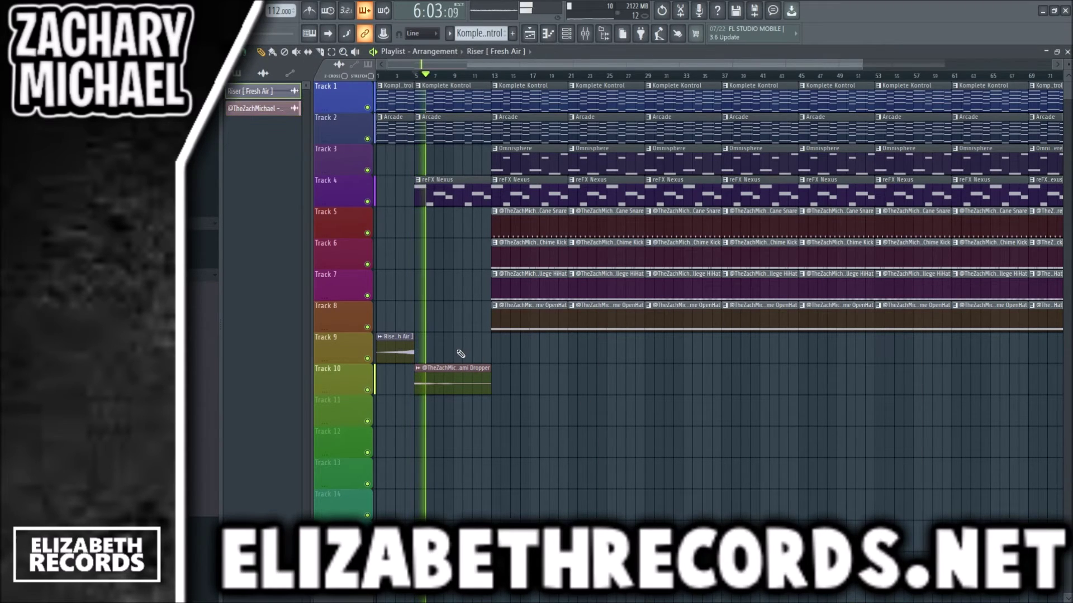
left_click(458, 352)
scroll(508, 357, "up", 3)
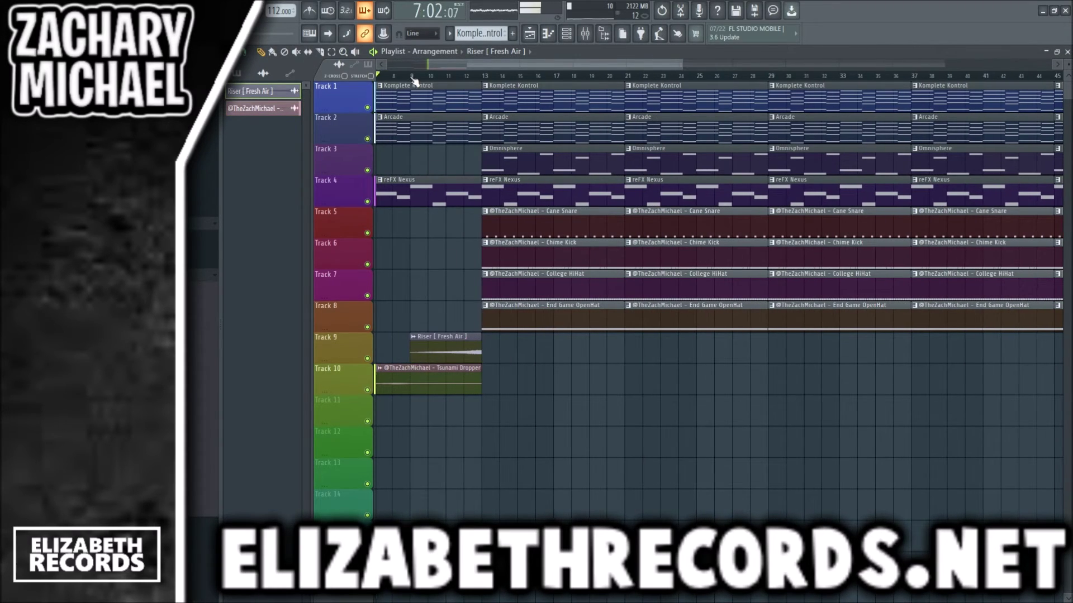
Delete the reFX Nexus clip at bar 13 on Track 4 and replay the arrangement from bars 13 and 21
left_click(413, 78)
right_click(529, 192)
scroll(528, 192, "down", 3)
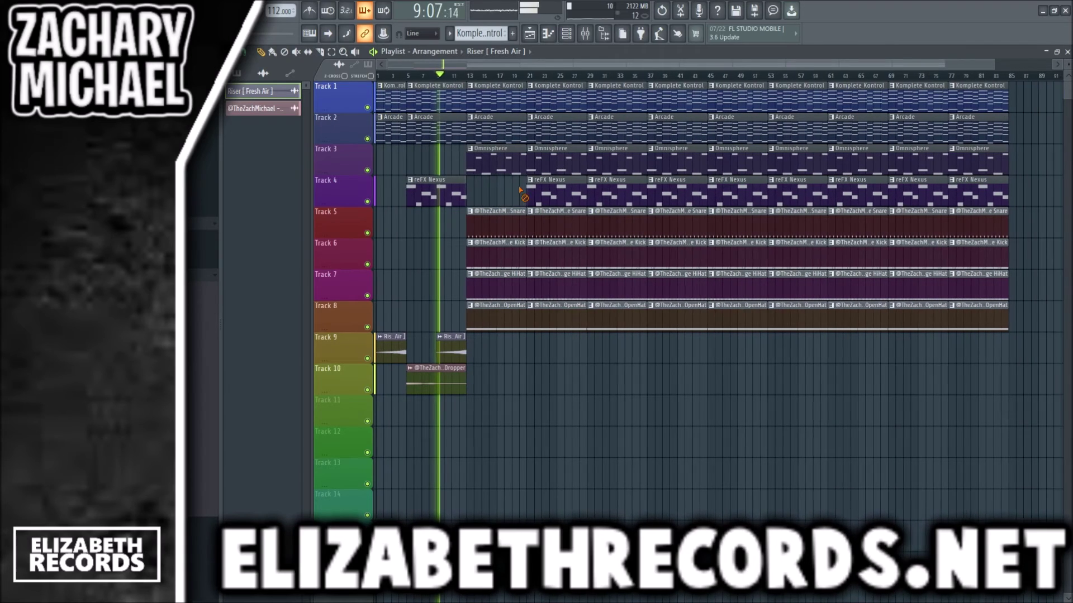
left_click(469, 77)
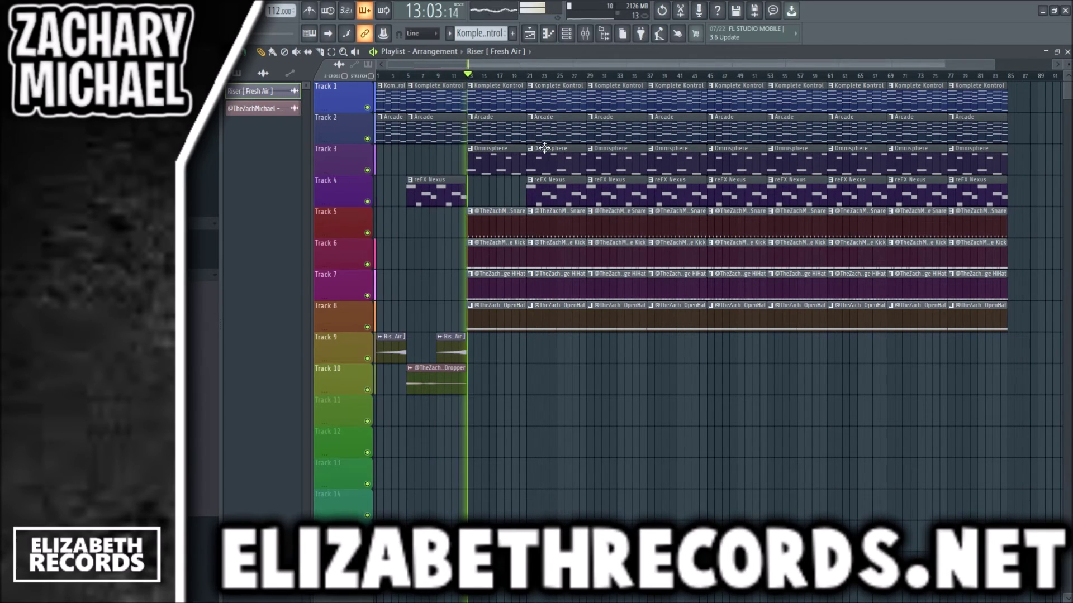
left_click(531, 79)
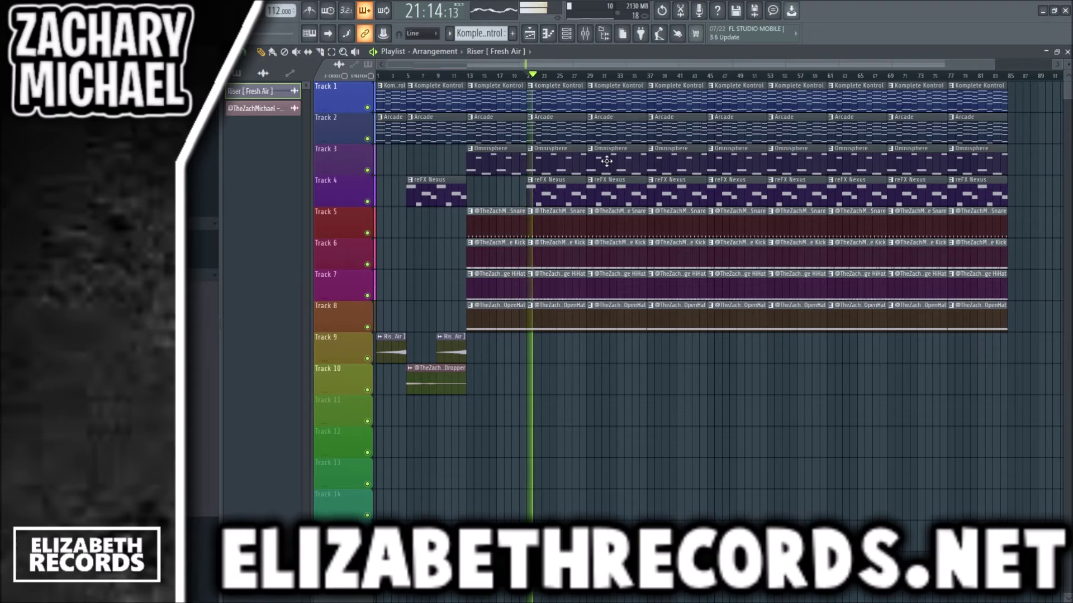
Delete the Arcade, snare, kick, hi-hat and open-hat clips from bars 29 to 36 and replay from bar 29
right_click(610, 134)
right_click(621, 226)
right_click(626, 258)
right_click(626, 286)
right_click(624, 316)
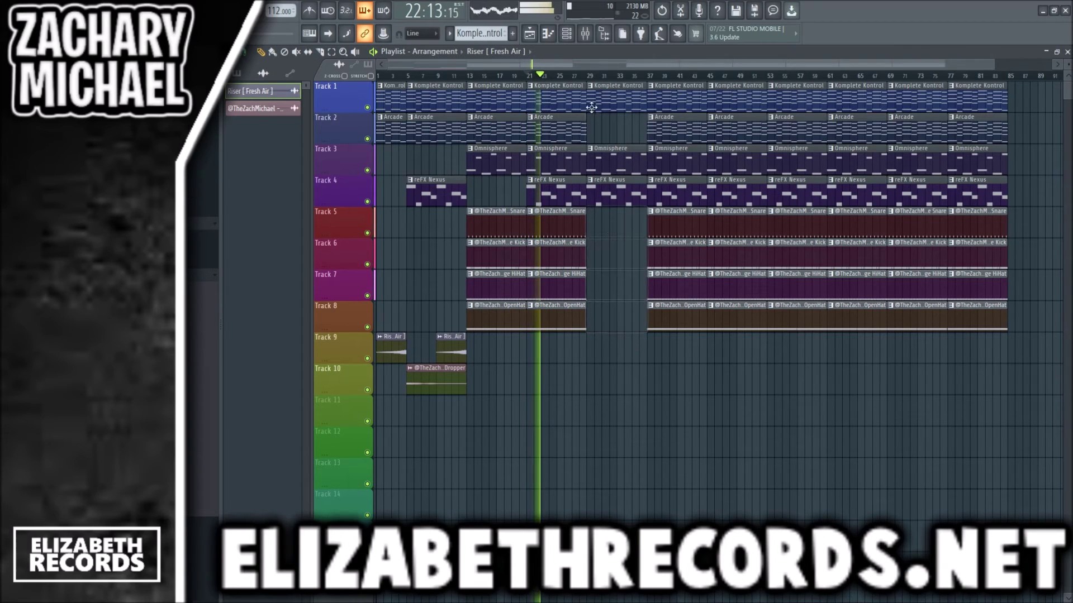
left_click(590, 77)
Add kick and snare clips back into the bar 29 section, trimmed to start at bar 31
left_click(579, 254)
left_click(591, 253)
left_click(583, 228)
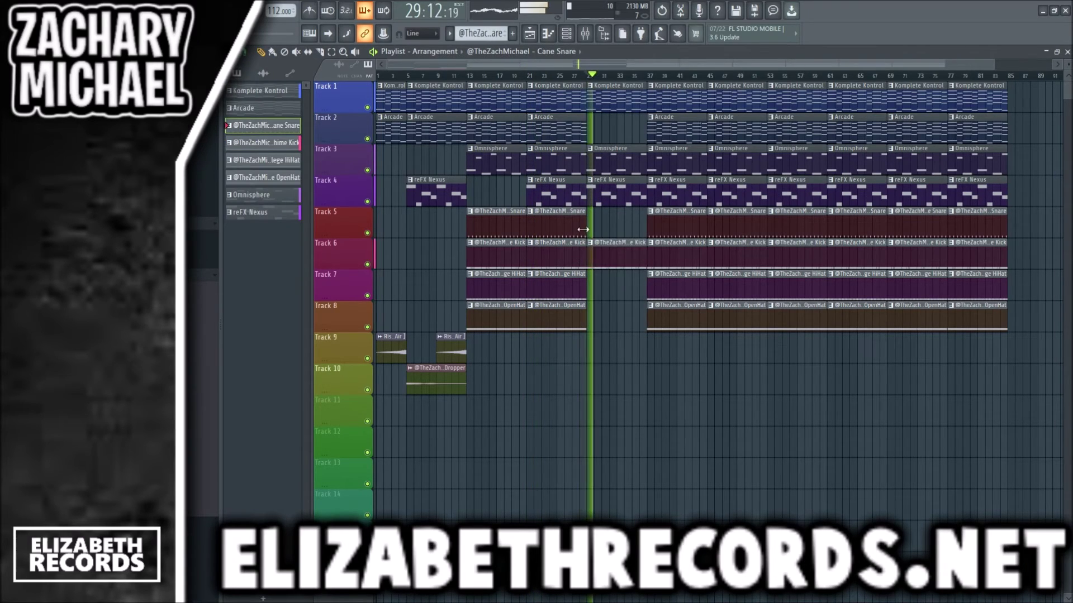
left_click(590, 227)
mouse_move(589, 226)
left_mouse_down("ctrl")
mouse_move(595, 253)
mouse_move(604, 234)
left_mouse_up("ctrl")
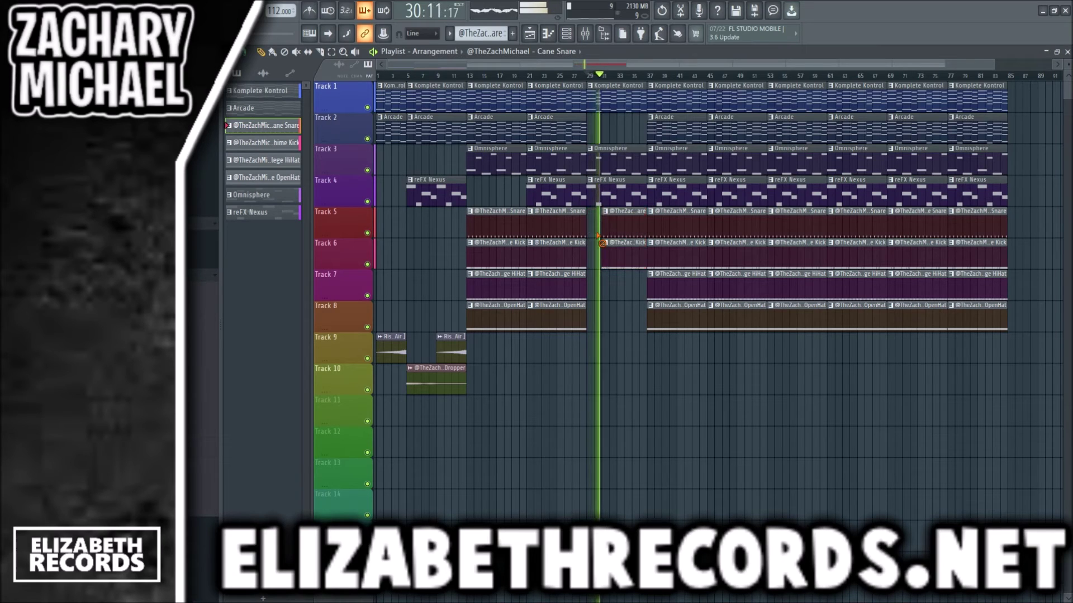
left_click(625, 296, "ctrl")
Delete the kick and Omnisphere clips at bar 37 and the reFX Nexus clips at bars 37 and 45, and replay from bar 37
scroll(629, 304, "up", 4)
scroll(644, 305, "down", 4)
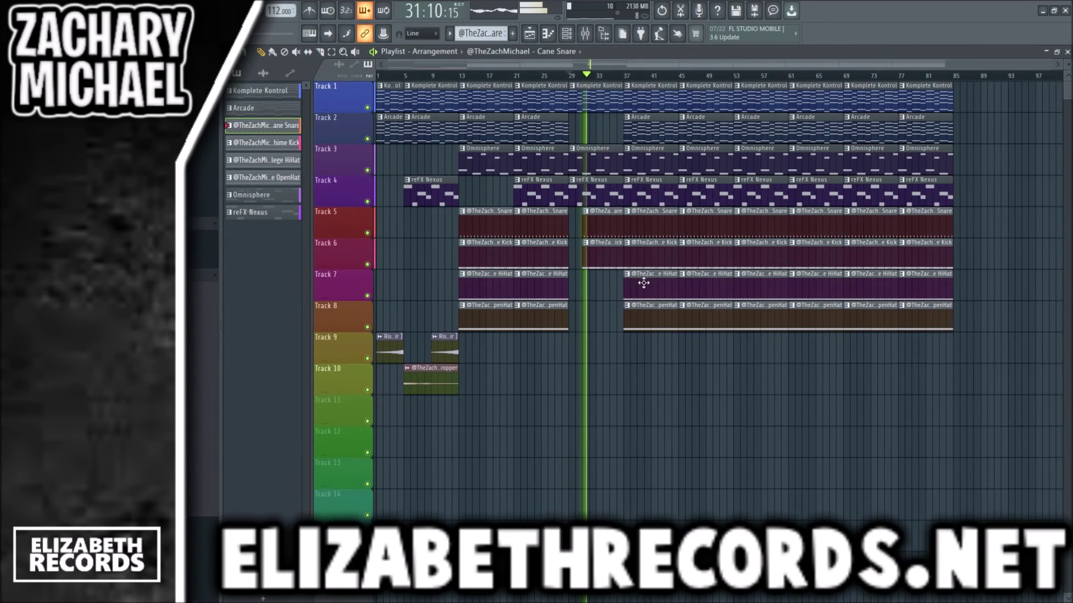
right_click(648, 197)
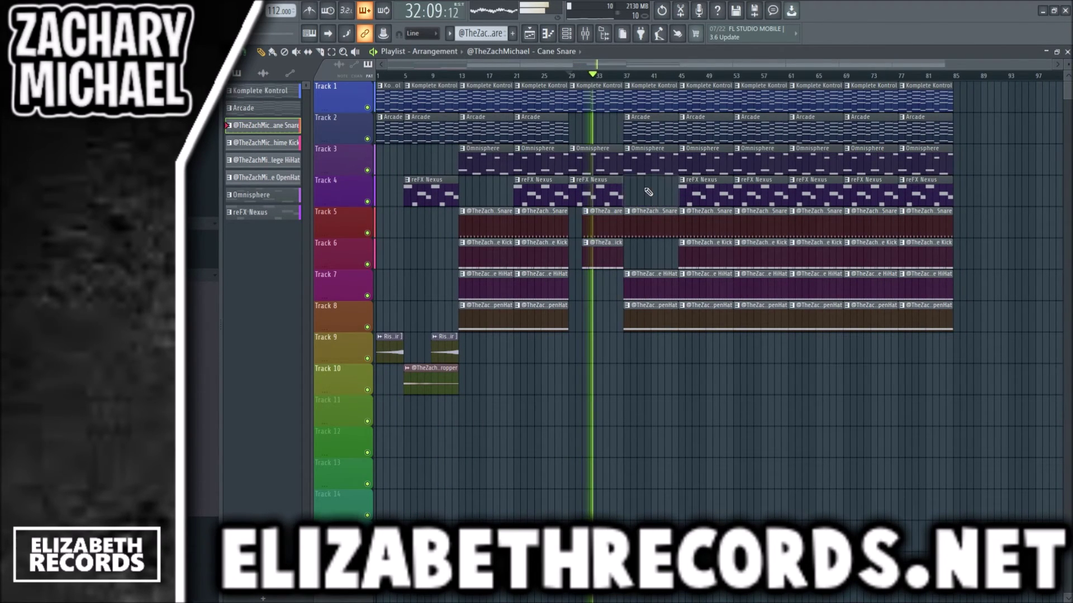
right_click(648, 162)
right_click(702, 193)
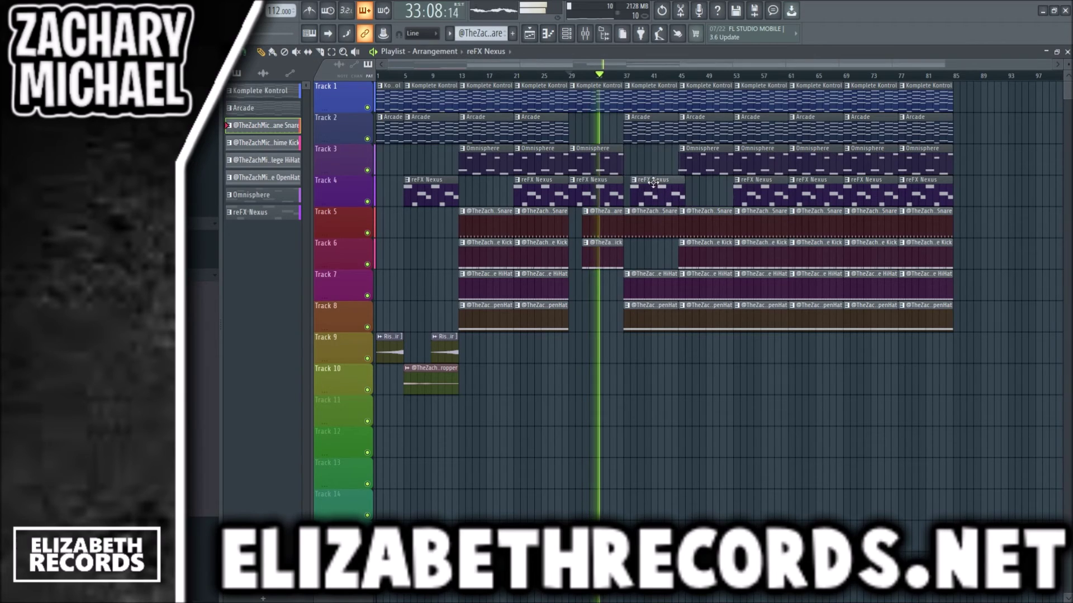
left_click(625, 75)
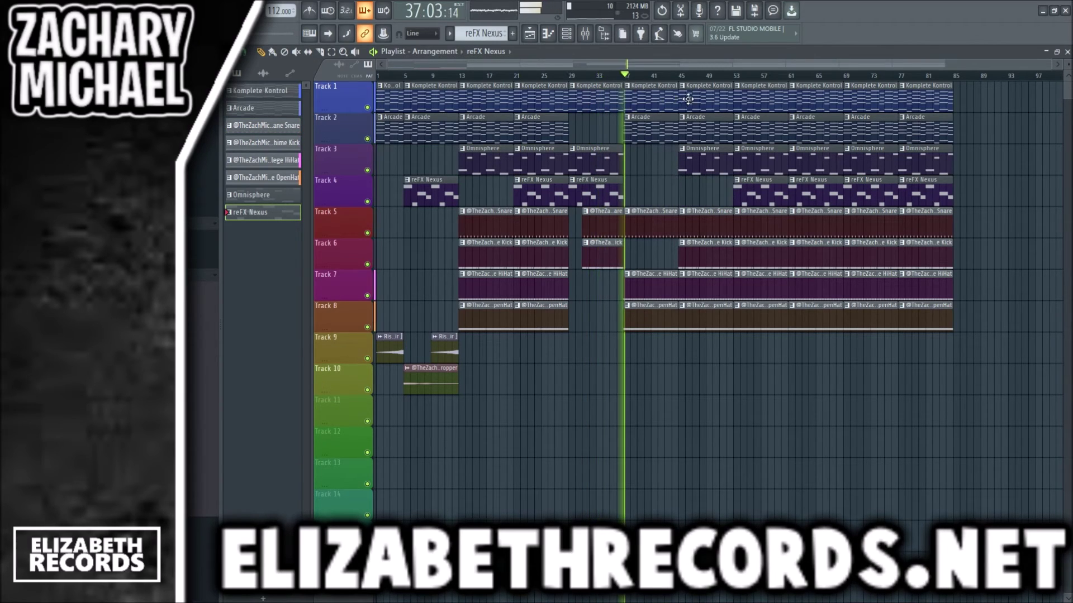
Replace the clips at bar 45 with a copy of the bars 5 to 12 section and delete everything from bar 53 onward
right_click(701, 98)
left_click_drag(445, 392, 420, 86)
left_click_drag(423, 102, 698, 116)
left_click_drag(950, 363, 733, 84)
key("Delete")
Select bars 13 to 52 across all tracks and duplicate that section twice to extend the arrangement
left_click_drag(458, 77, 820, 66)
key("ctrl+b")
key("ctrl+b")
left_click(781, 77)
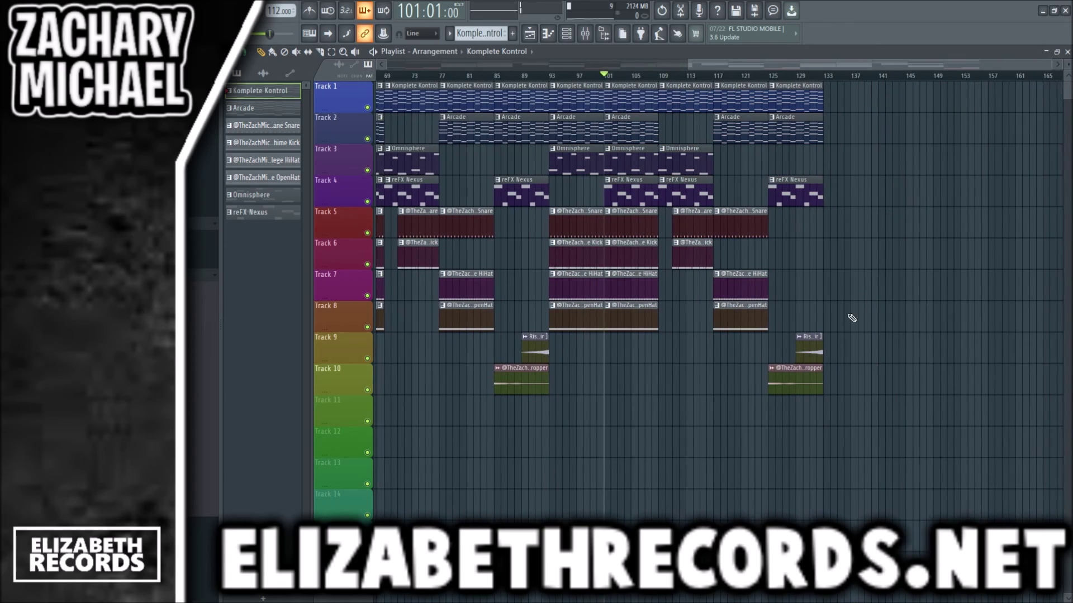
Delete all clips on every track from bars 109 to 124
left_click_drag(832, 353, 774, 226)
left_click_drag(763, 319, 685, 95)
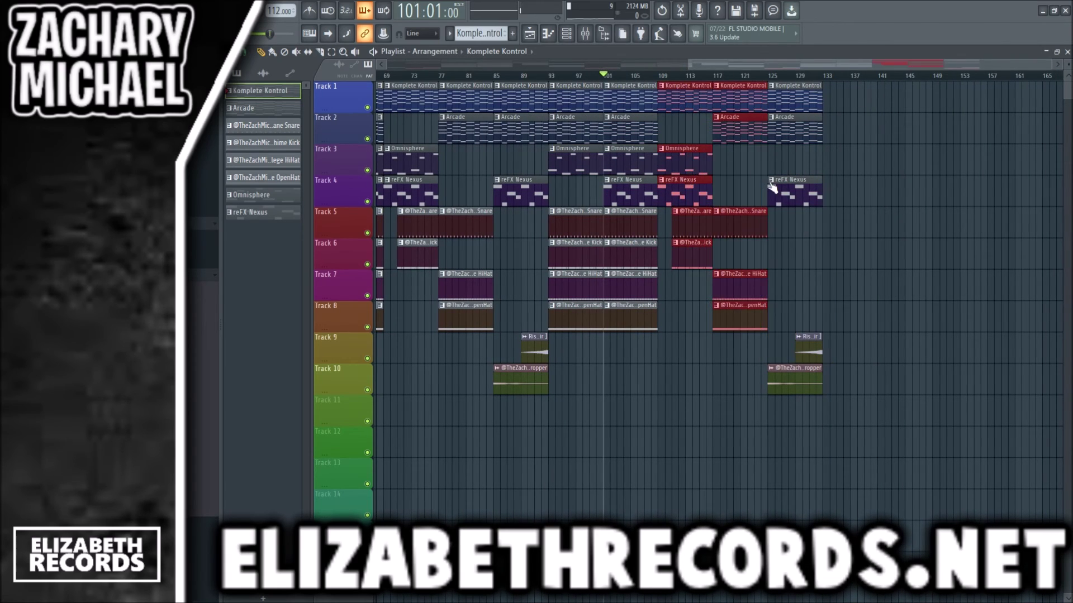
key("Delete")
Remove the final riser clip and move the last eight-bar section from bar 125 to bar 109 as the outro
right_click(814, 346)
left_click_drag(821, 411, 784, 104)
left_click_drag(789, 87, 678, 86)
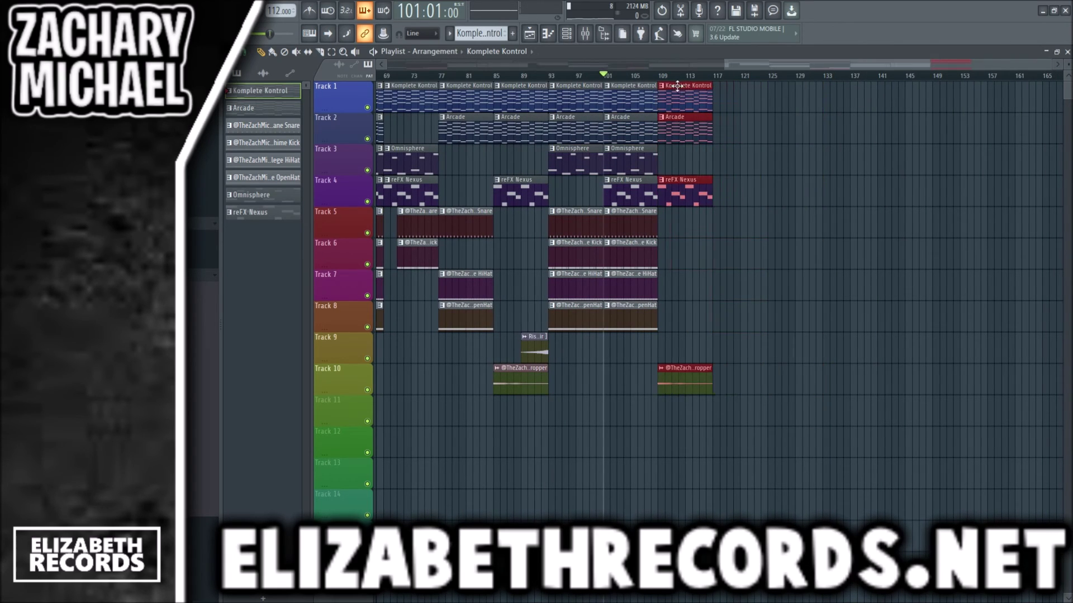
Create an automation clip for the Master volume spanning the outro from bar 109
key("space")
key("F9")
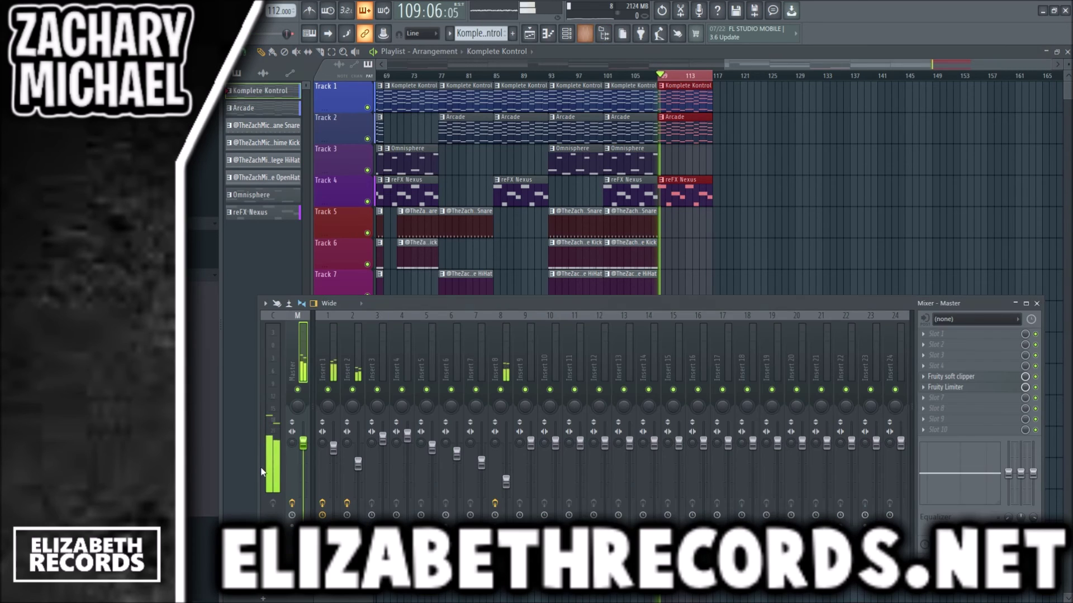
key("F9")
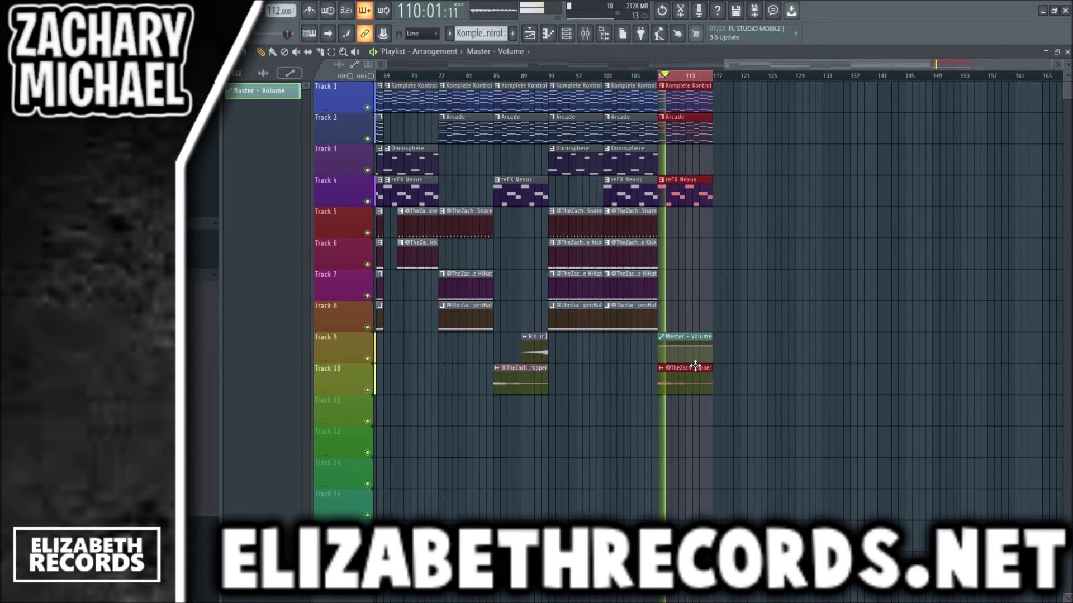
Shape the Master volume automation into a curved fade-out, move it to Track 12 and replay from bar 109
left_click(716, 345)
right_click(729, 348)
left_click_drag(712, 346, 686, 433)
left_click(660, 79)
right_click(660, 78, "ctrl")
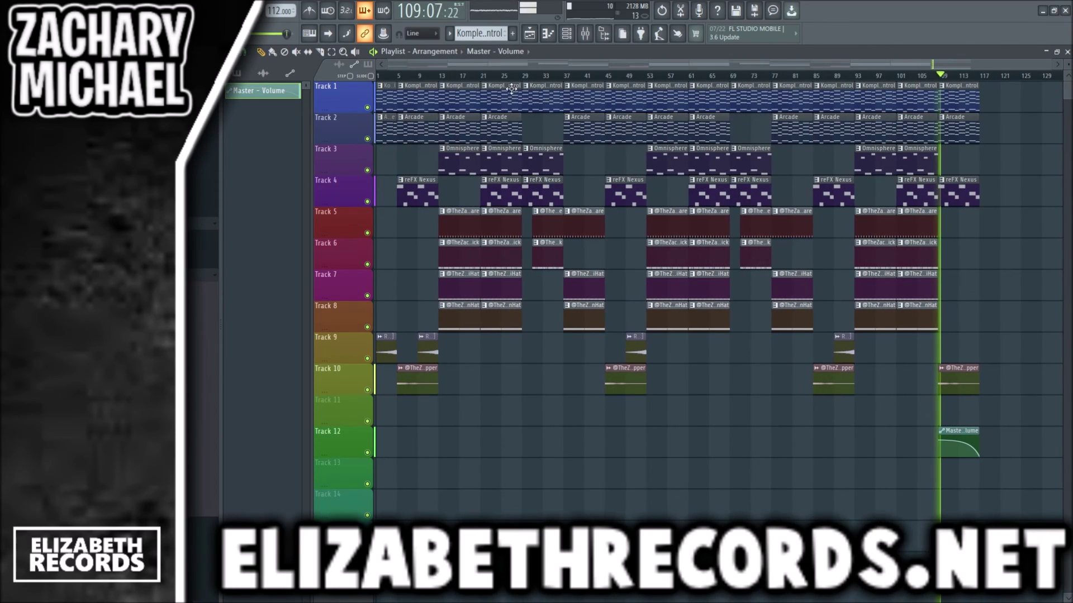